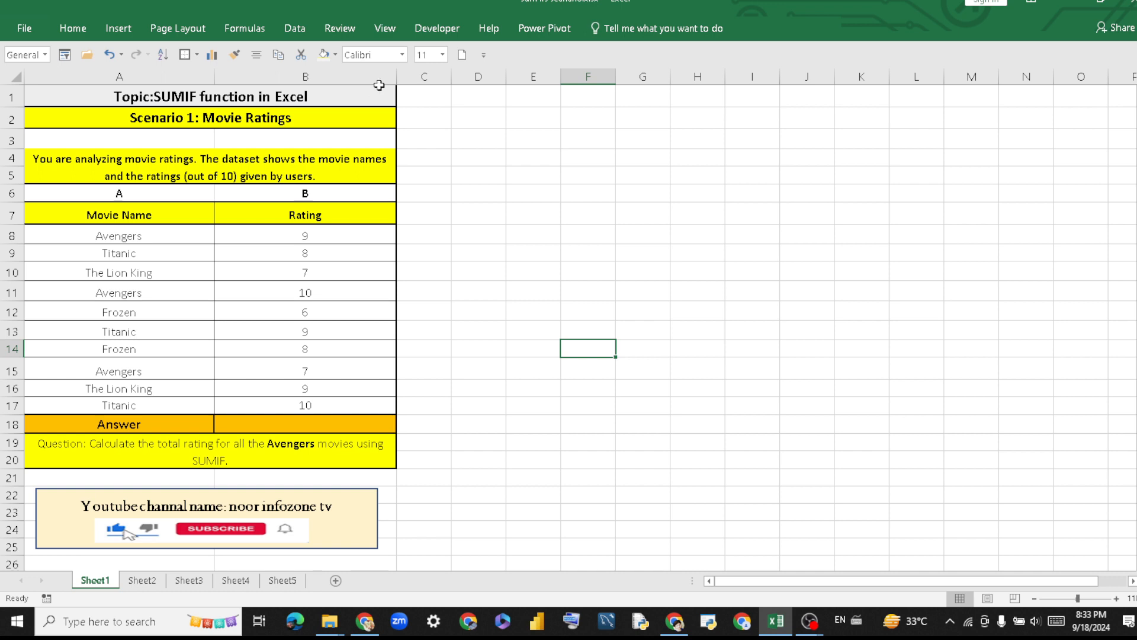
Examine the Movie Ratings scenario description, the movie name and rating columns, the empty answer cell and the Avengers question.
left_click(515, 265)
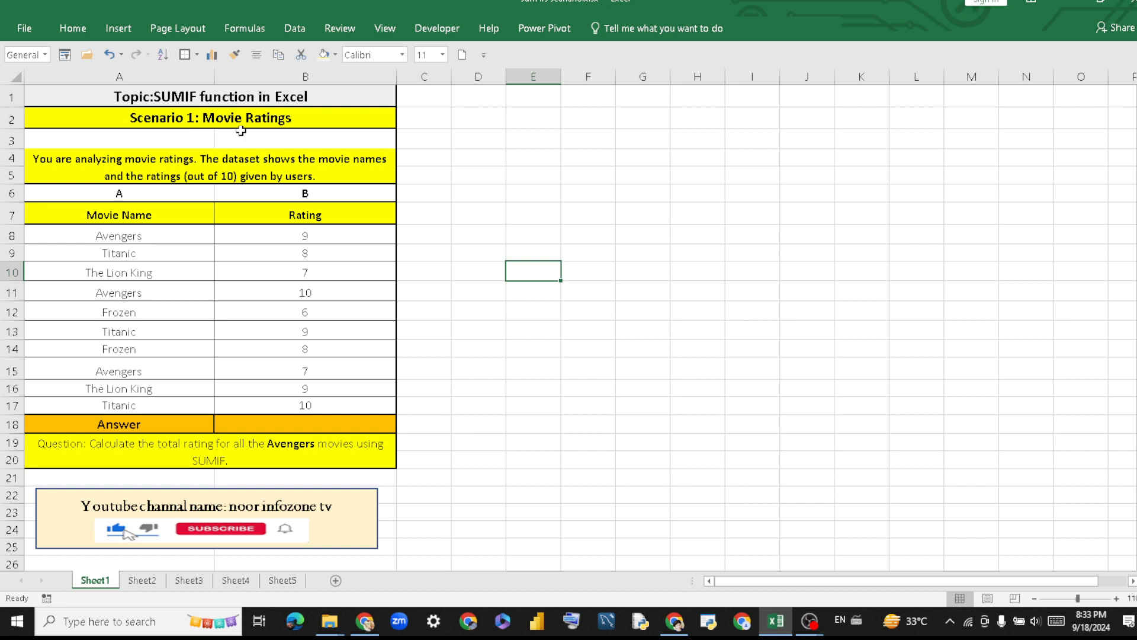
left_click(168, 166)
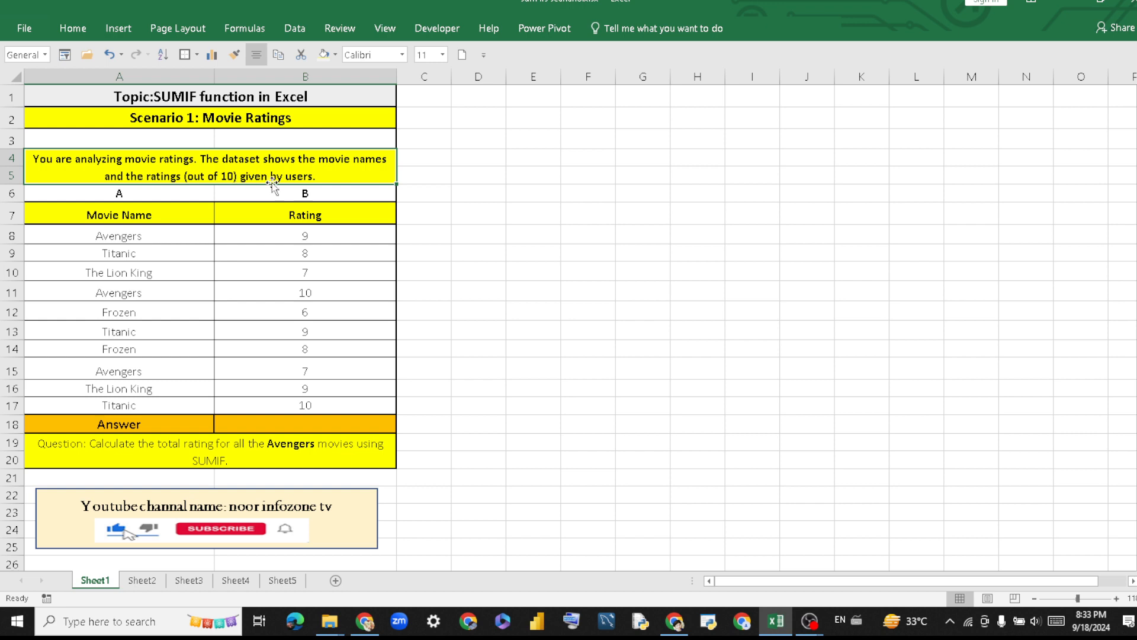
left_click_drag(140, 233, 162, 408)
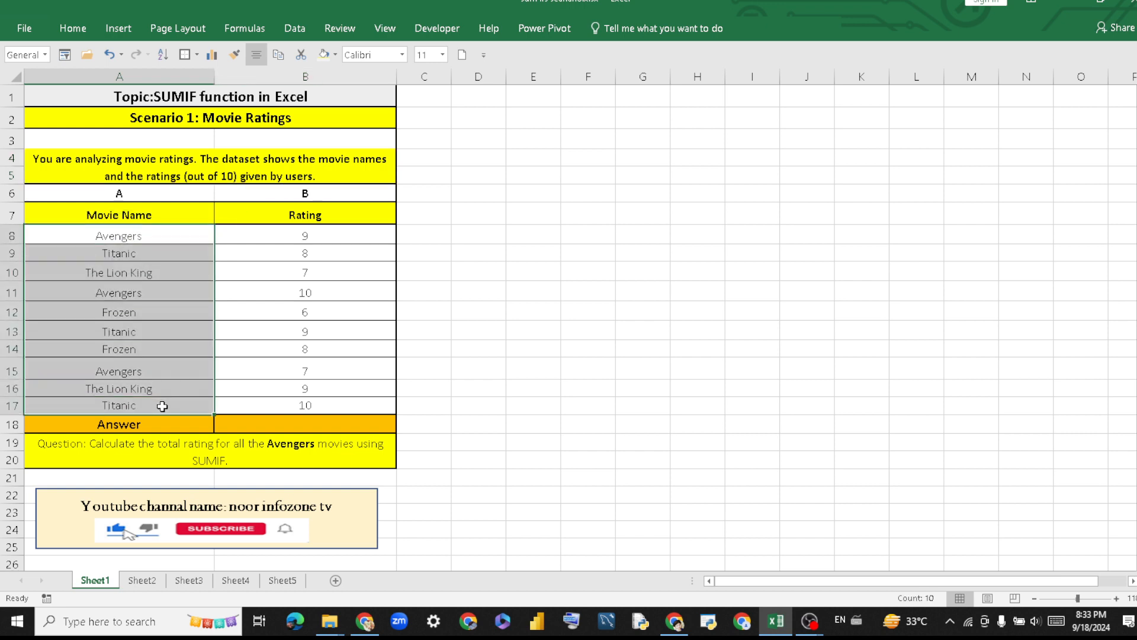
left_click(333, 200)
left_click_drag(333, 200, 354, 398)
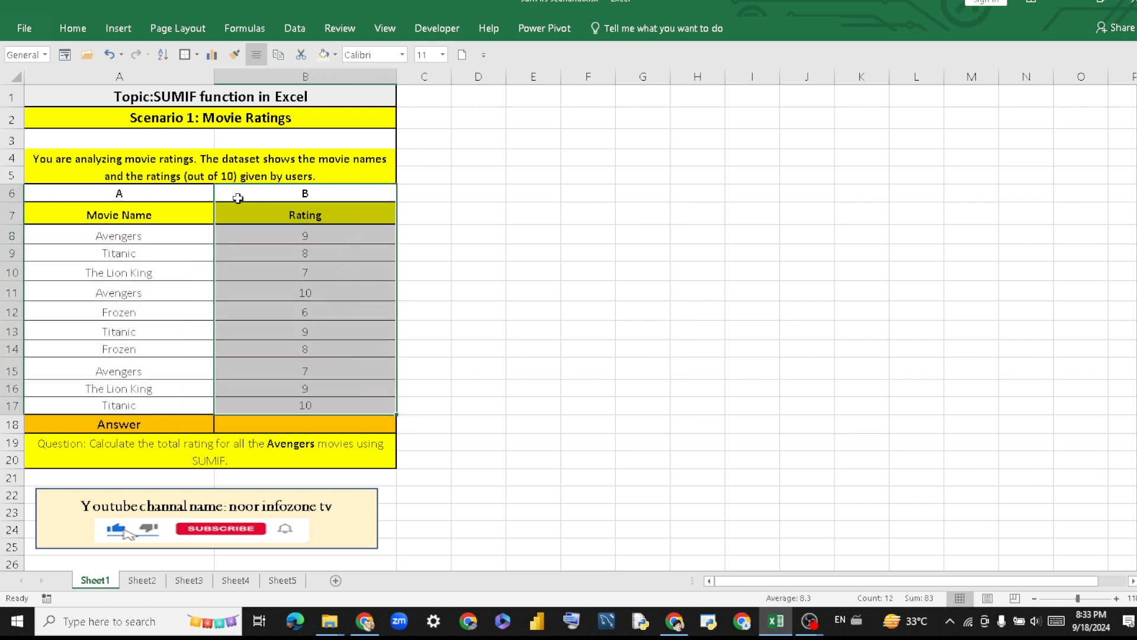
left_click(329, 239)
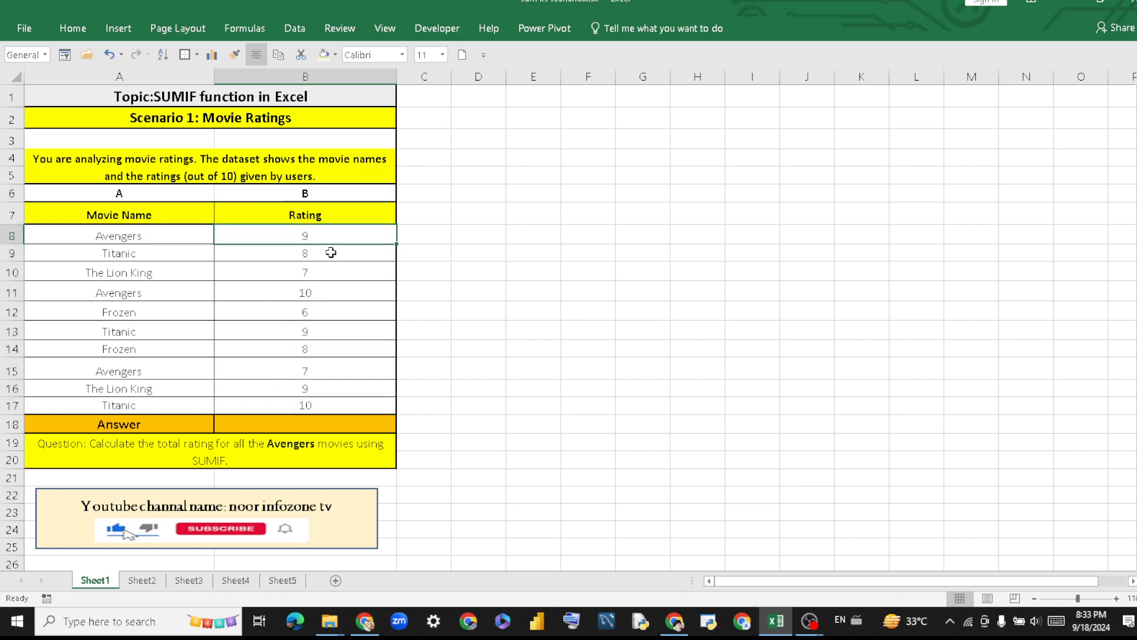
left_click(331, 252)
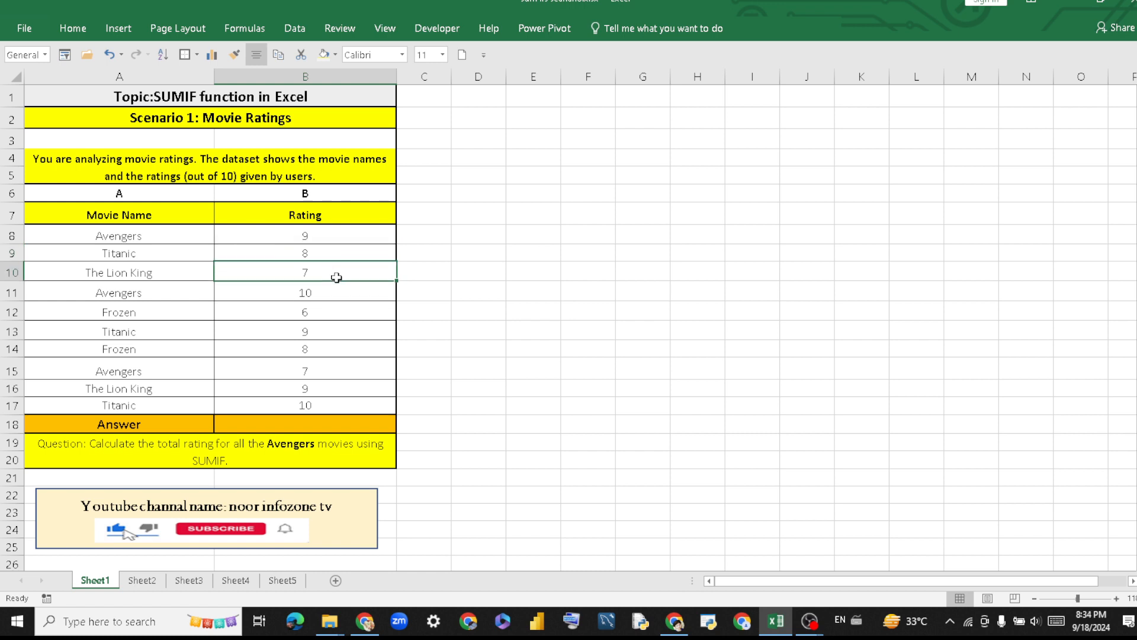
left_click(332, 276)
left_click(223, 457)
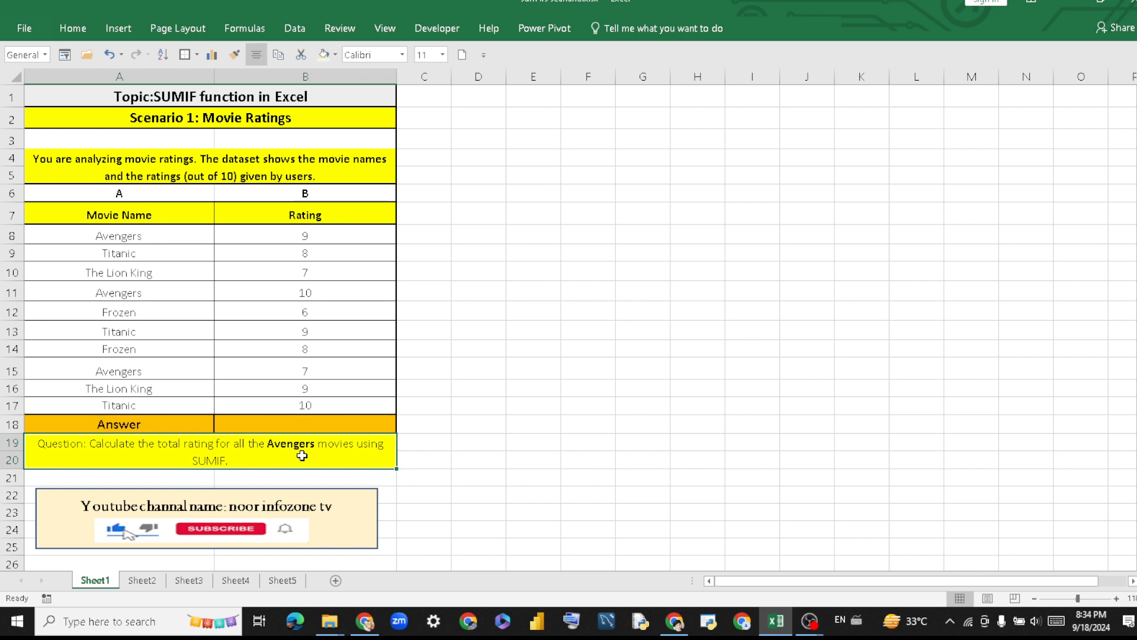
left_click(296, 425)
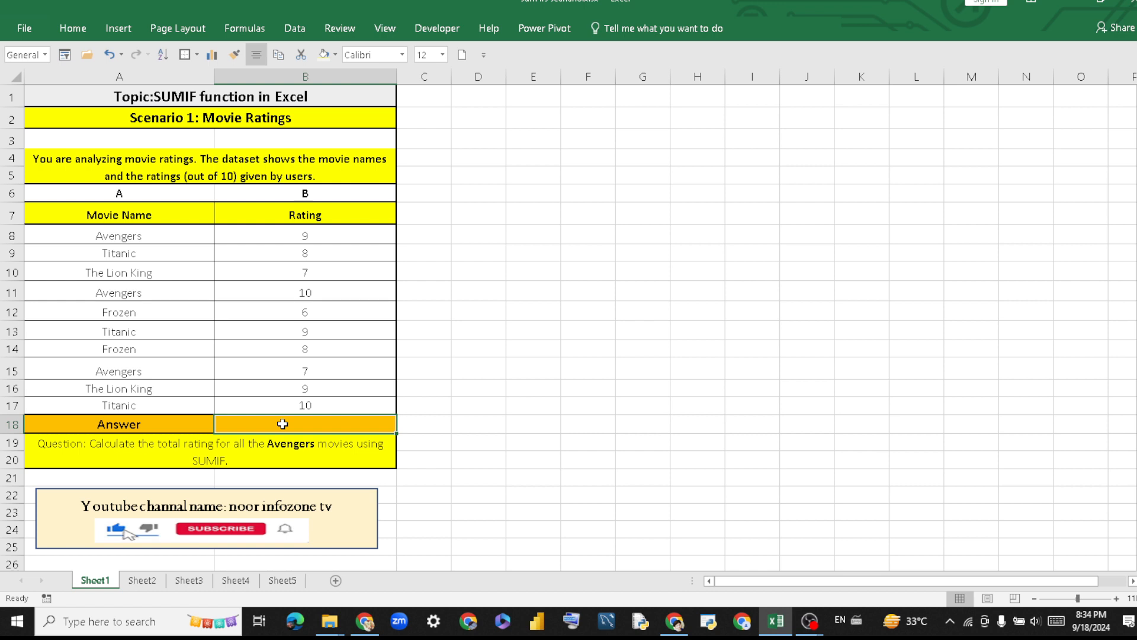
left_click(160, 236)
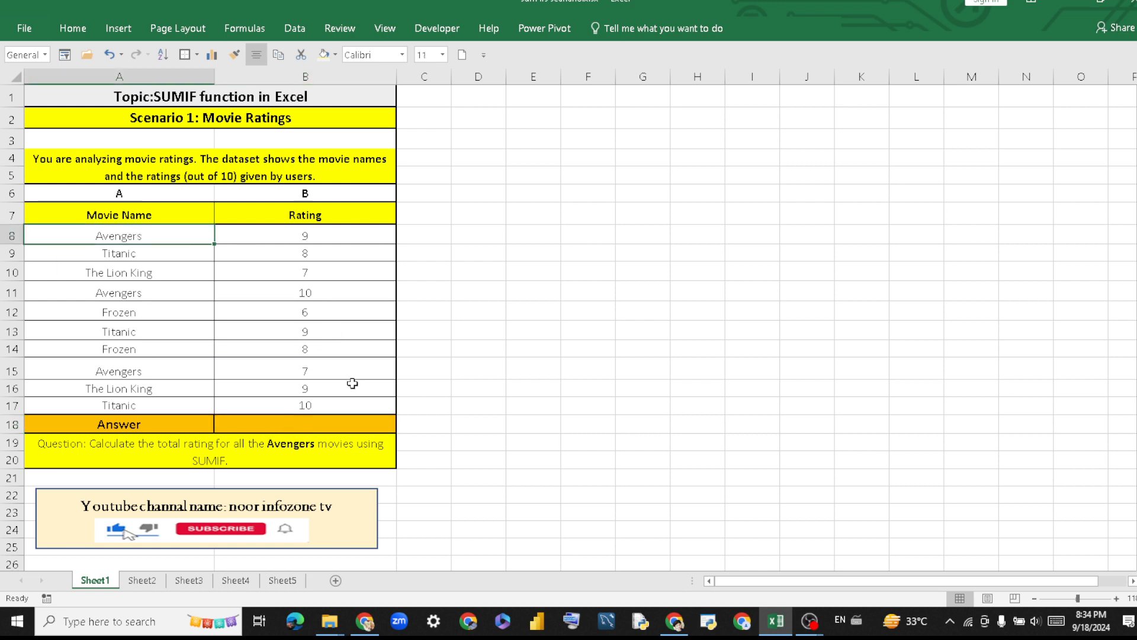
left_click(207, 461)
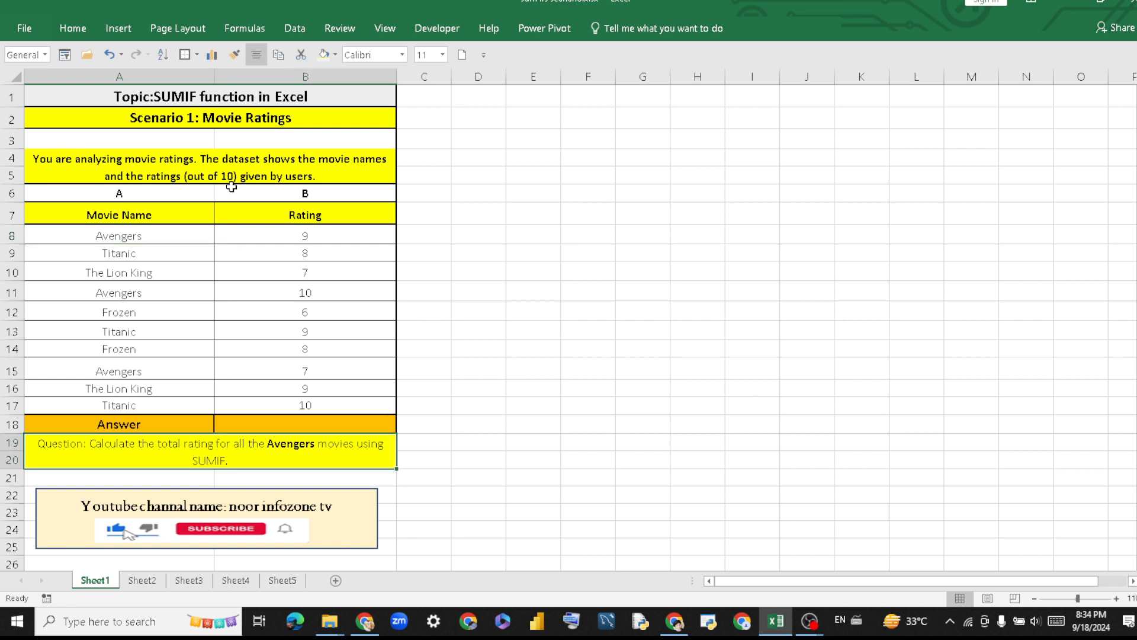
Enter the note "if only one condition apply on data" in cell D13 beside the movie table.
left_click(470, 332)
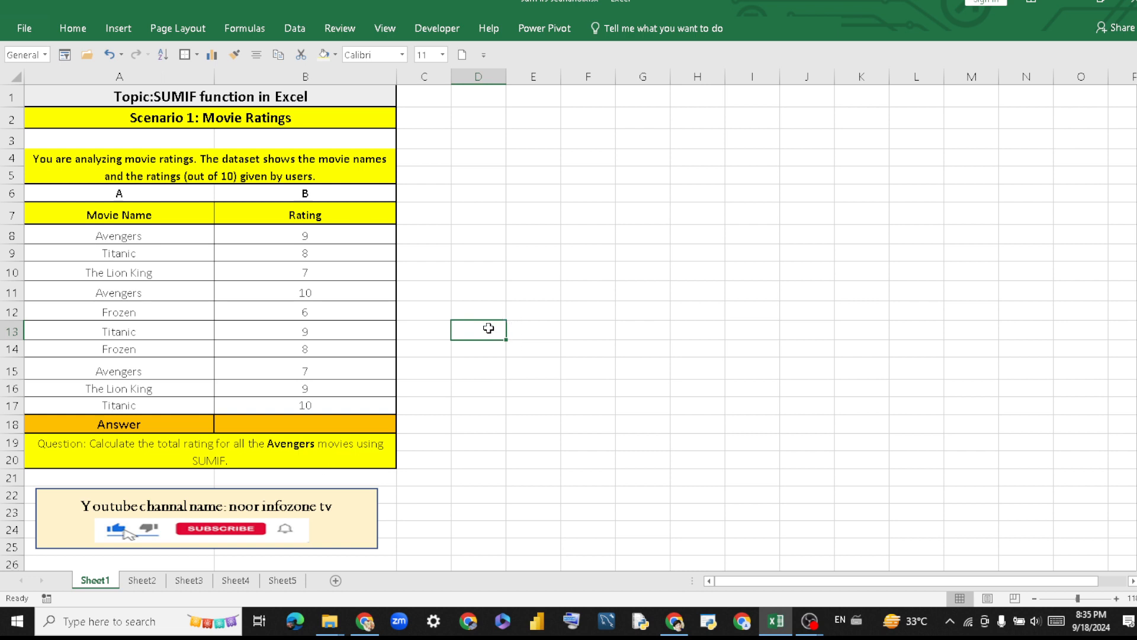
left_click(527, 323)
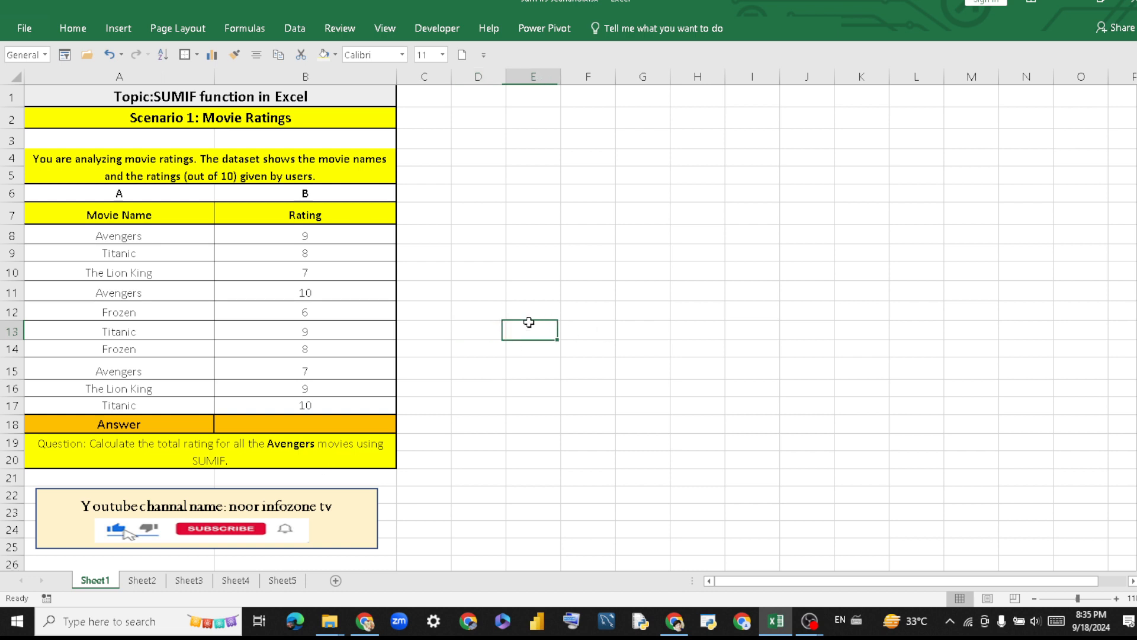
left_click(472, 326)
type("if")
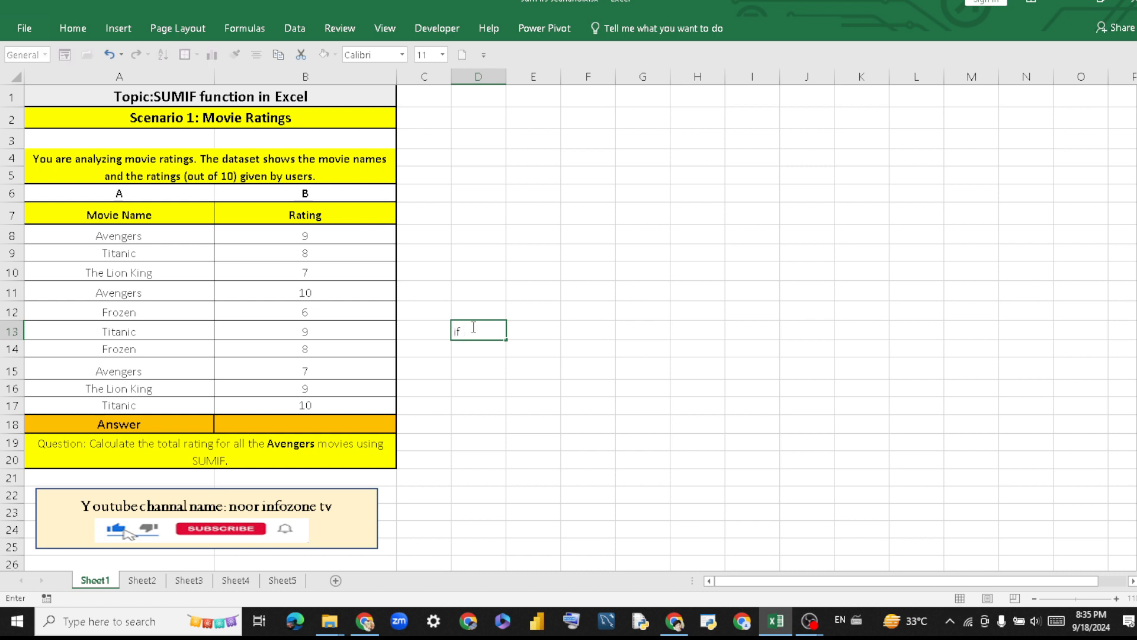
type(" only one condition apply o")
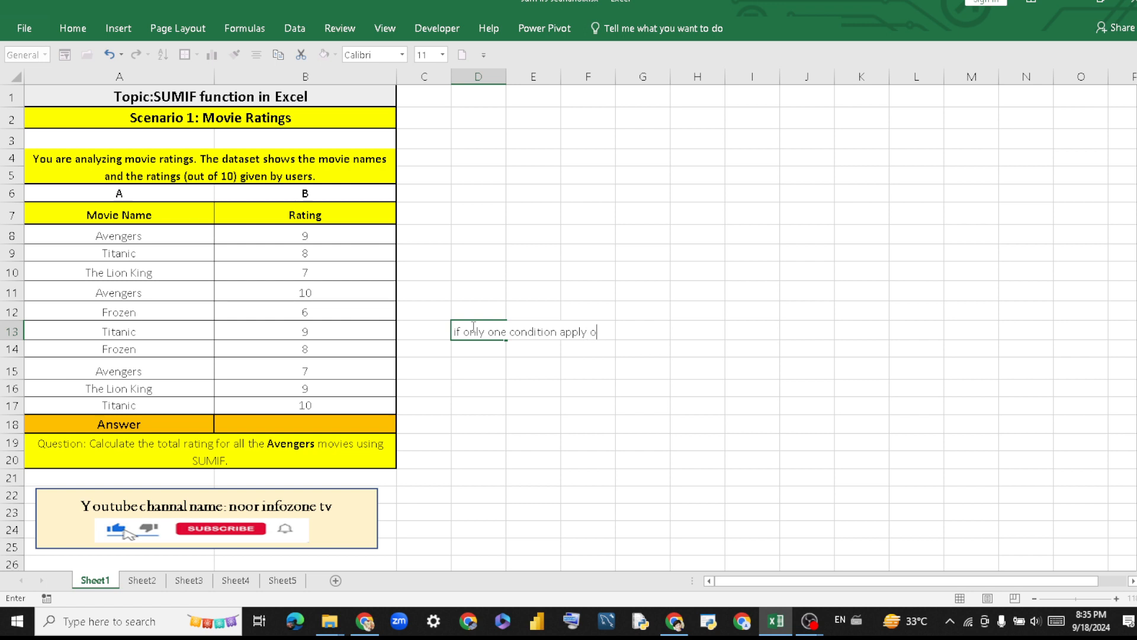
type("n data")
left_click(717, 354)
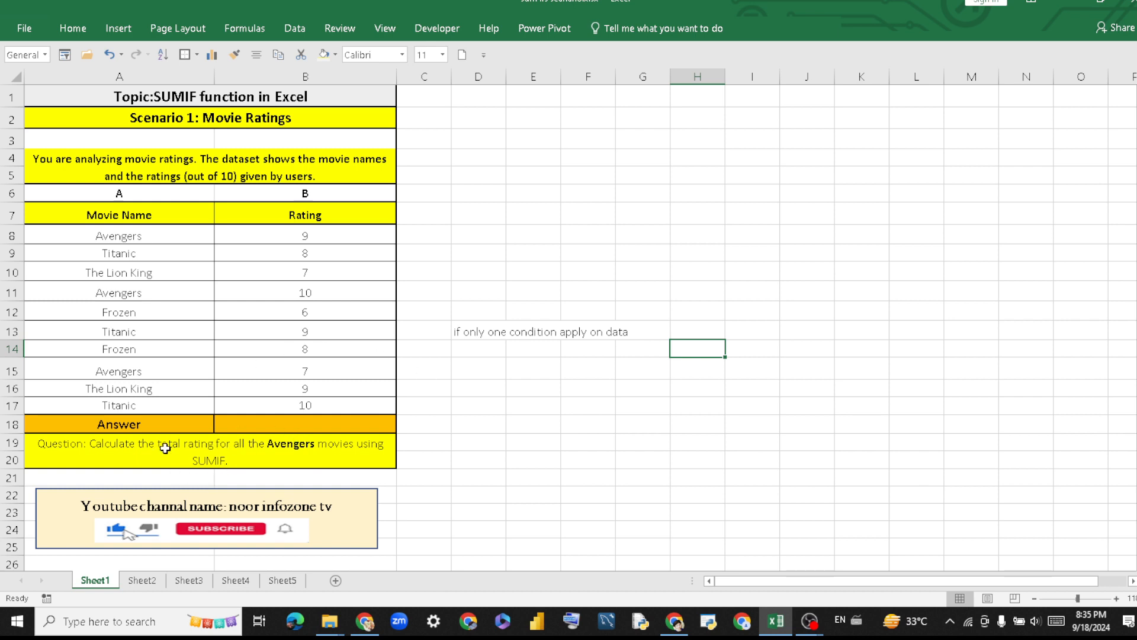
Calculate the total Avengers rating in answer cell B18 with the formula =SUMIF(A8:A17,"Avengers",B8:B17).
left_click(306, 424)
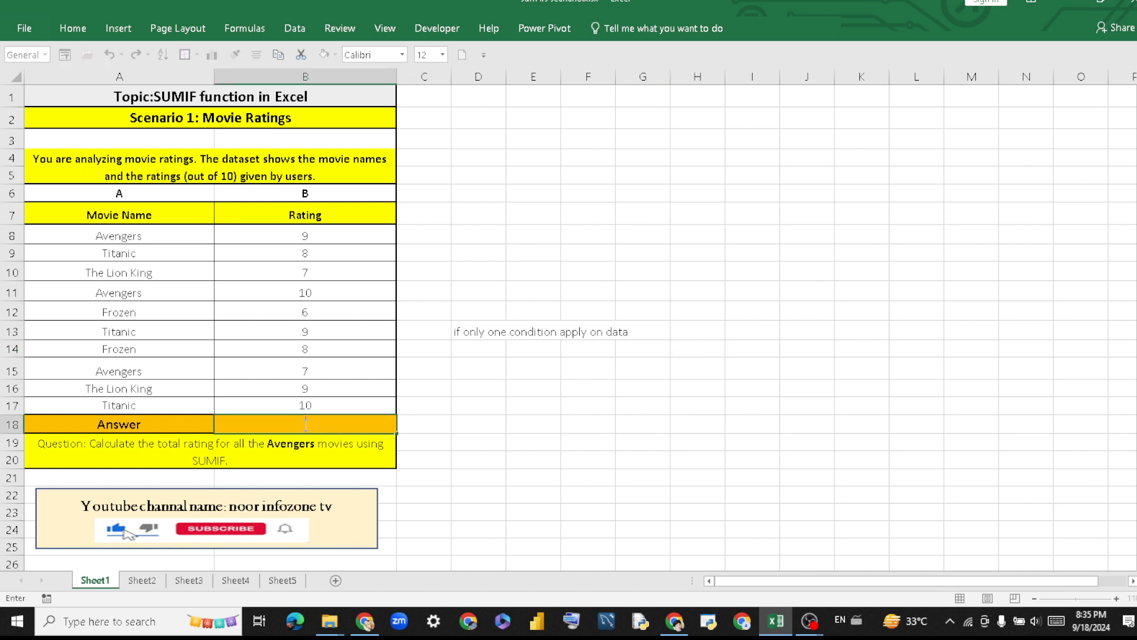
type("=sum")
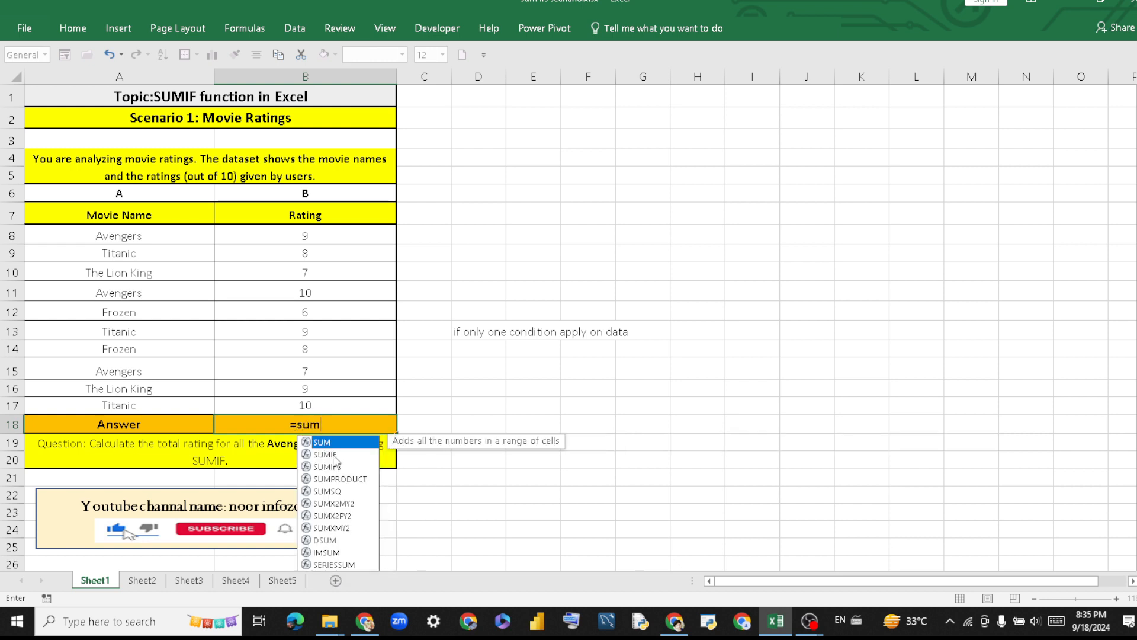
double_click(333, 455)
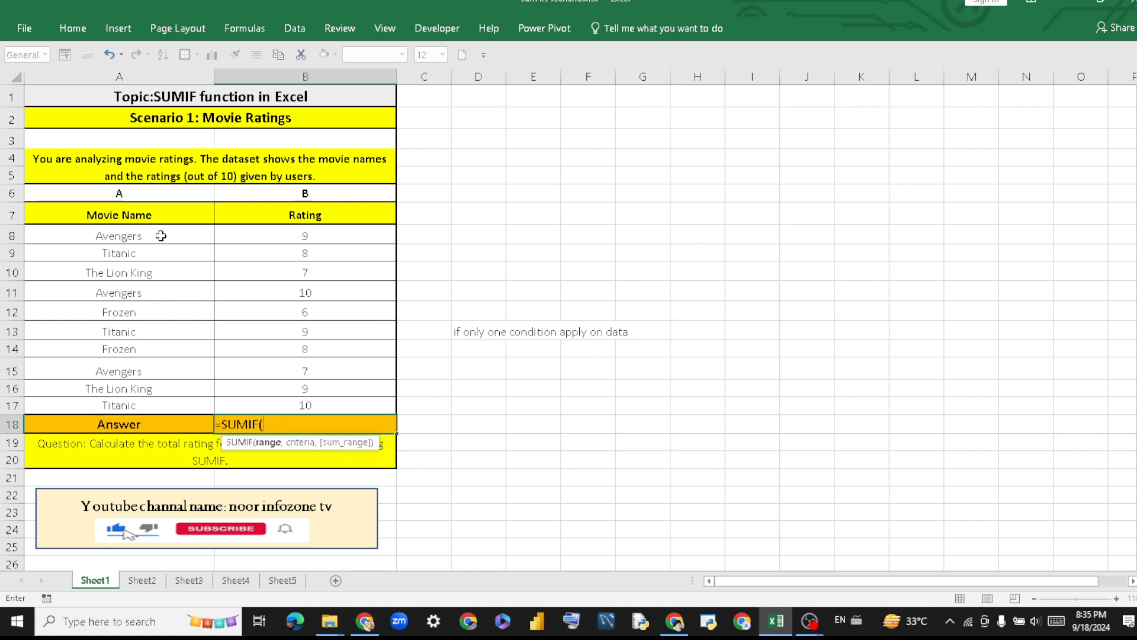
left_click_drag(161, 236, 162, 403)
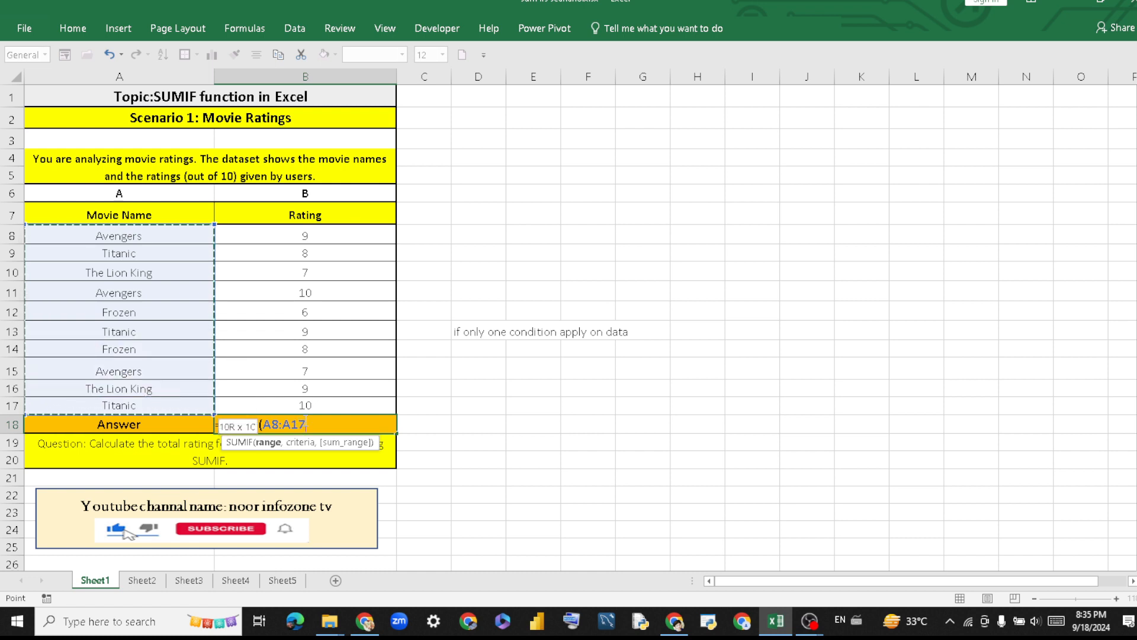
type(",\"")
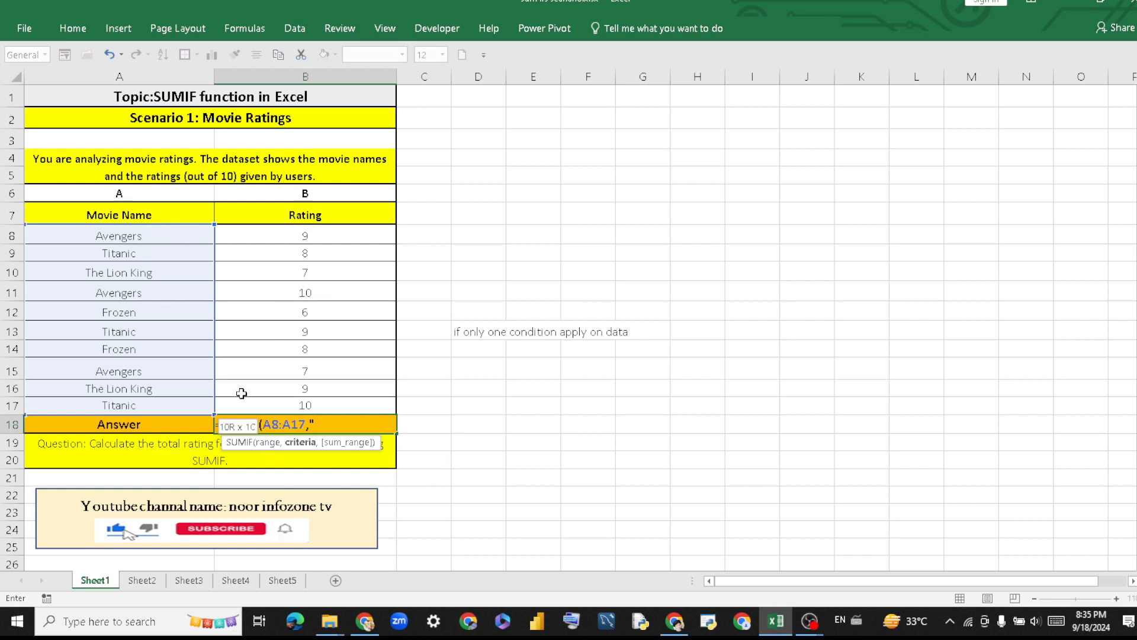
type("Avengers\",")
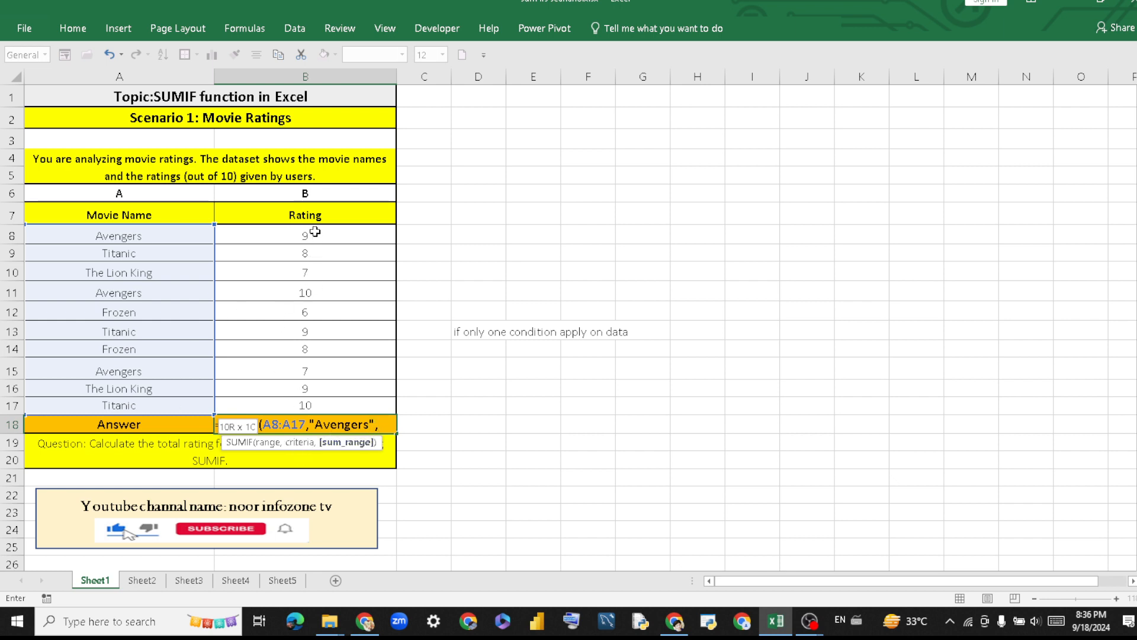
left_click_drag(315, 231, 339, 397)
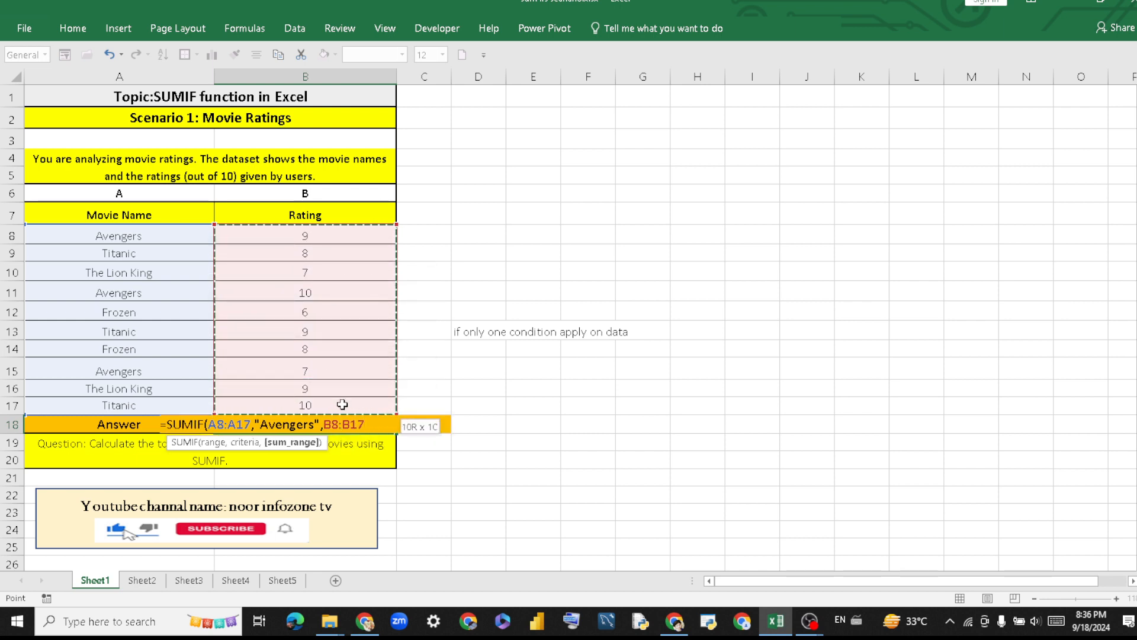
type(")")
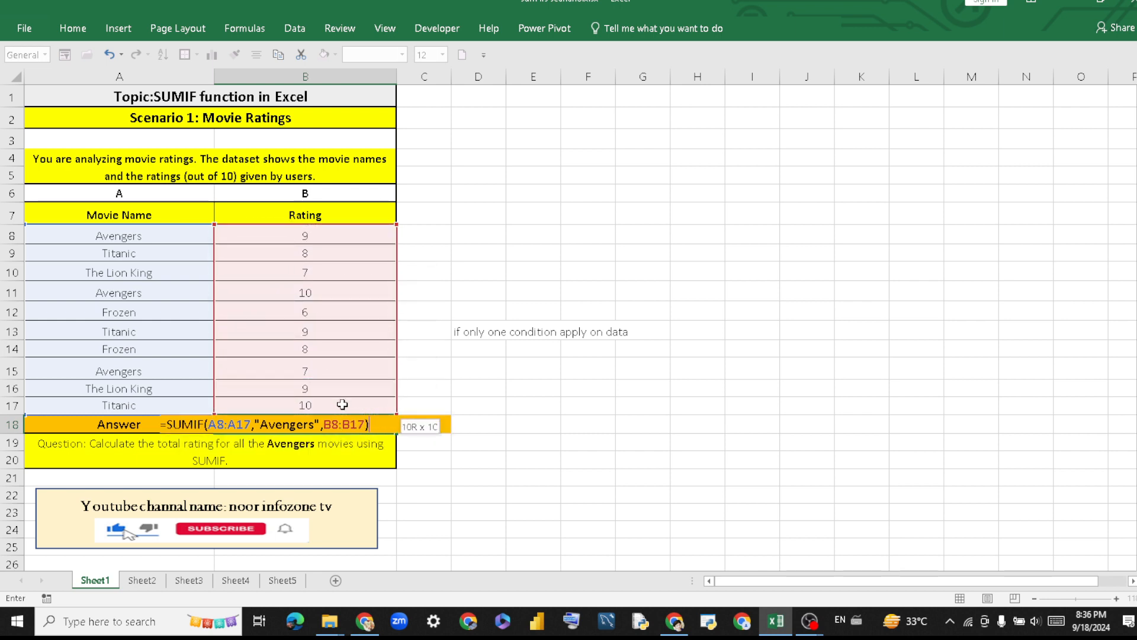
key("Return")
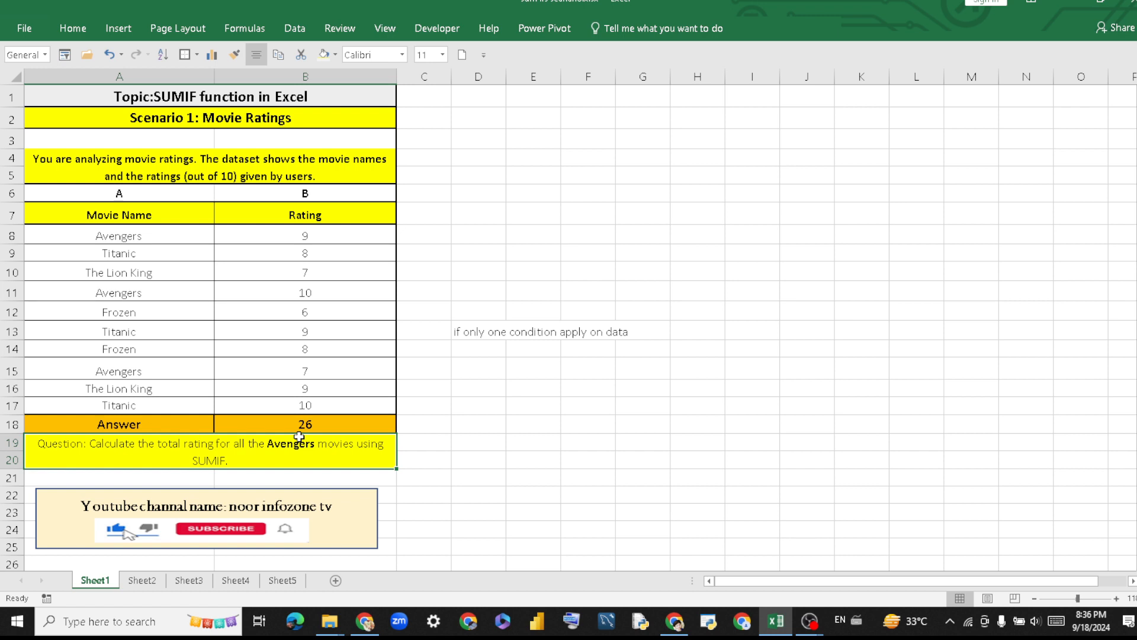
left_click(350, 305)
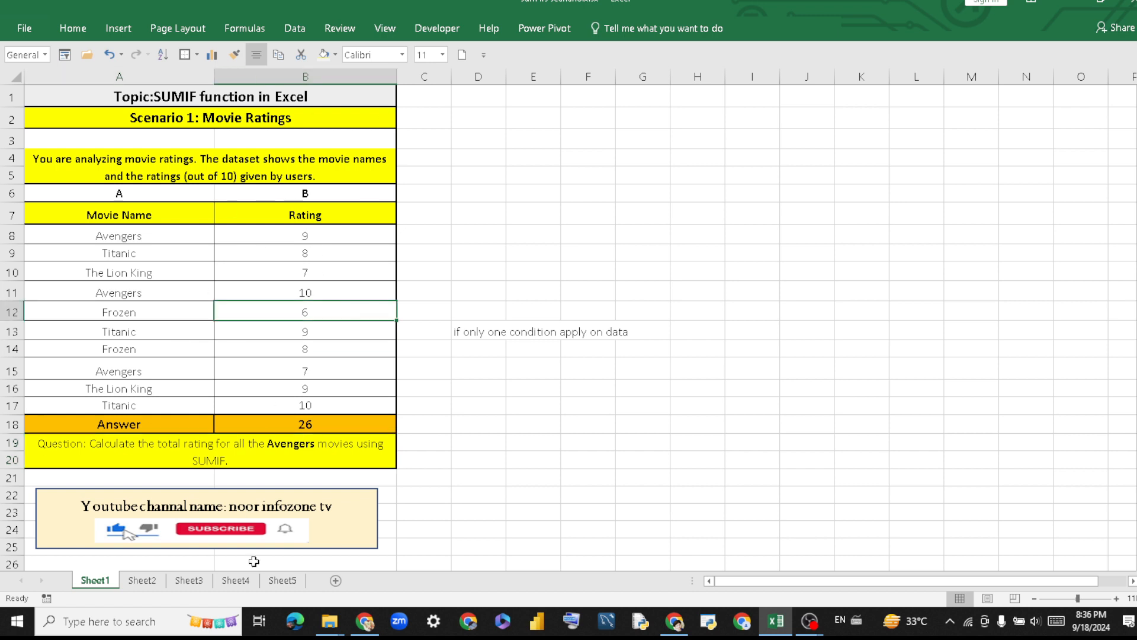
On Sheet2, delete rows 18 and 19 containing the leftover Avengers question.
left_click(142, 581)
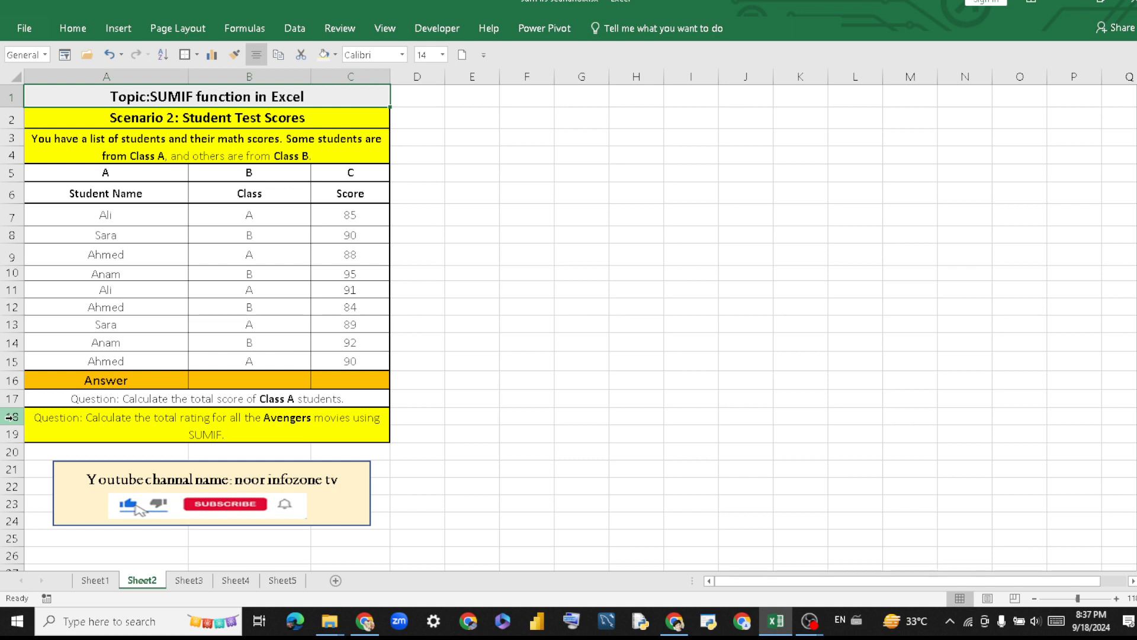
left_click_drag(11, 417, 14, 435)
right_click(15, 437)
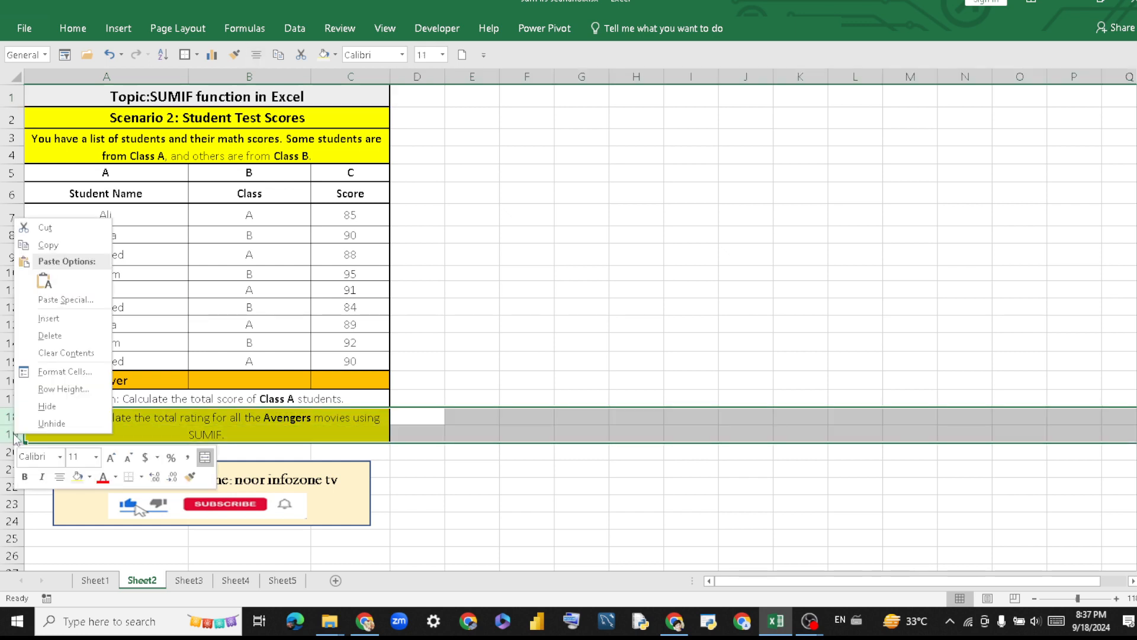
left_click(80, 337)
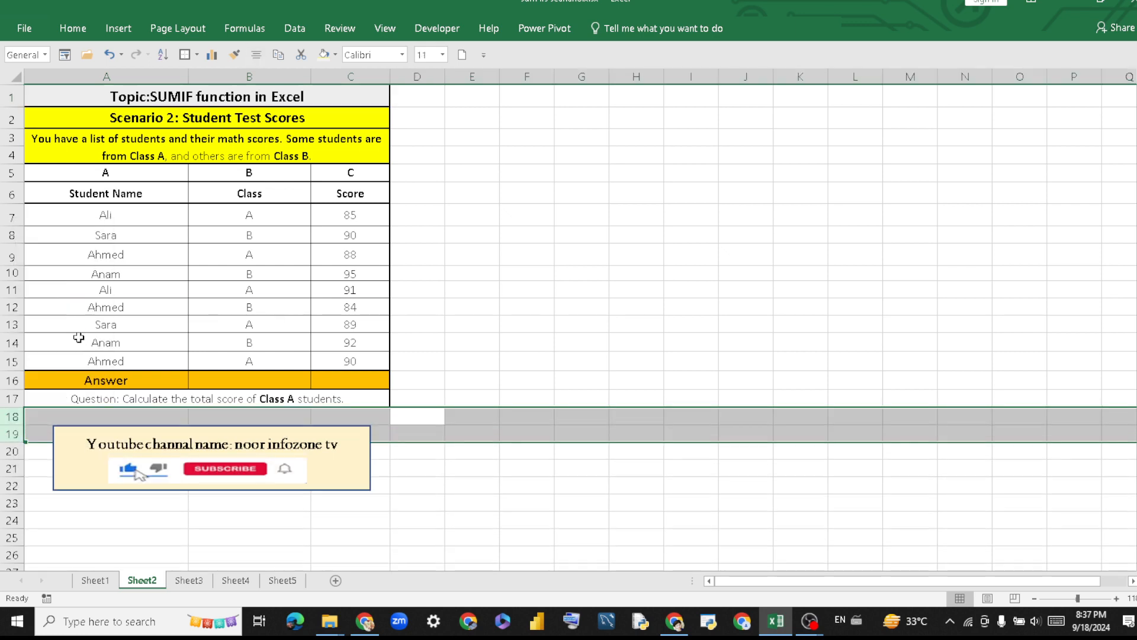
Fill the Class A question cell in row 17 with standard yellow.
left_click(249, 400)
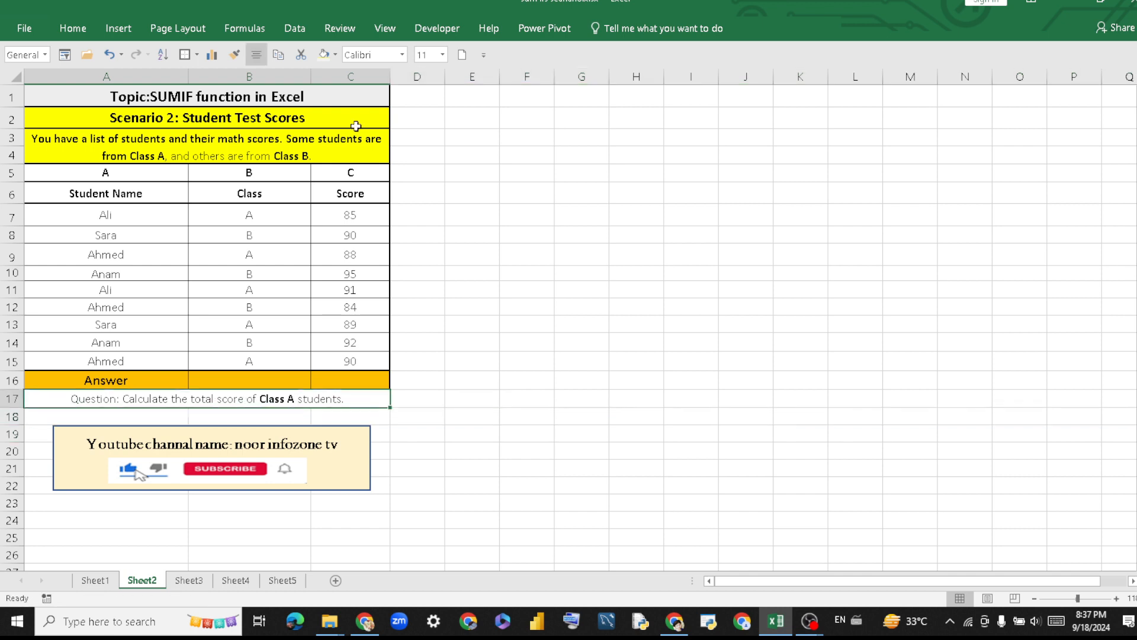
left_click(331, 54)
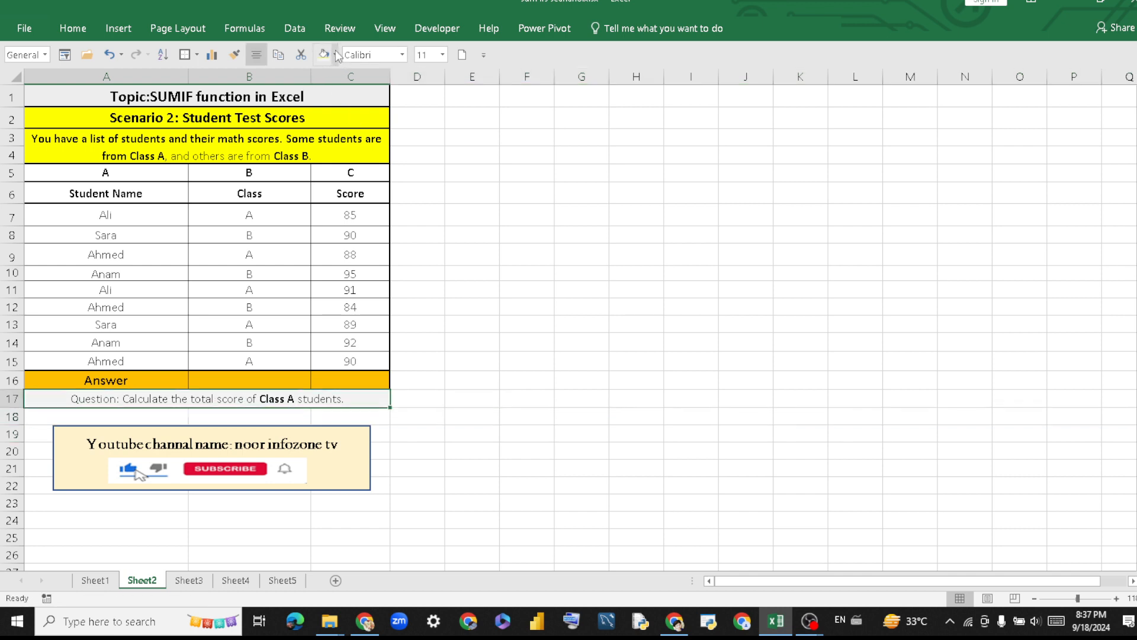
left_click(335, 51)
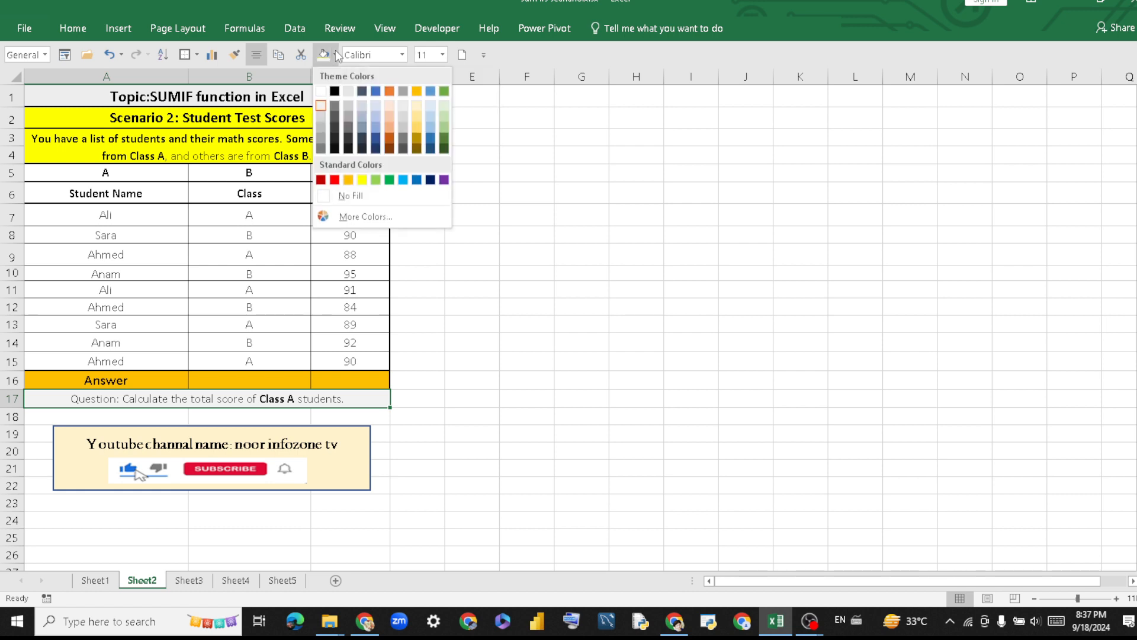
left_click(362, 180)
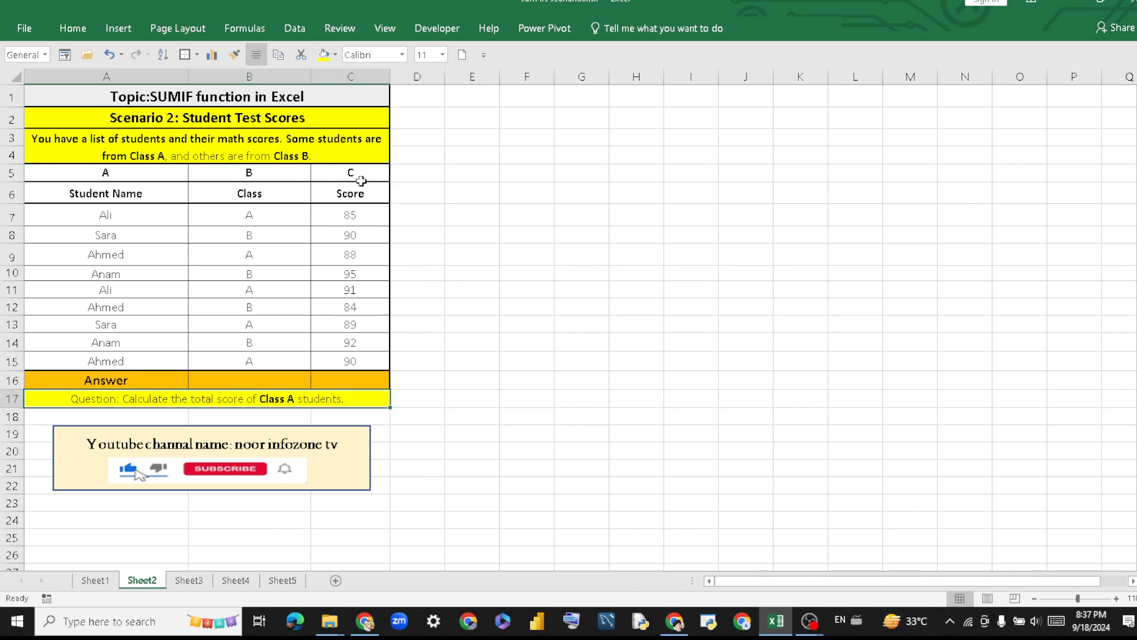
left_click(450, 359)
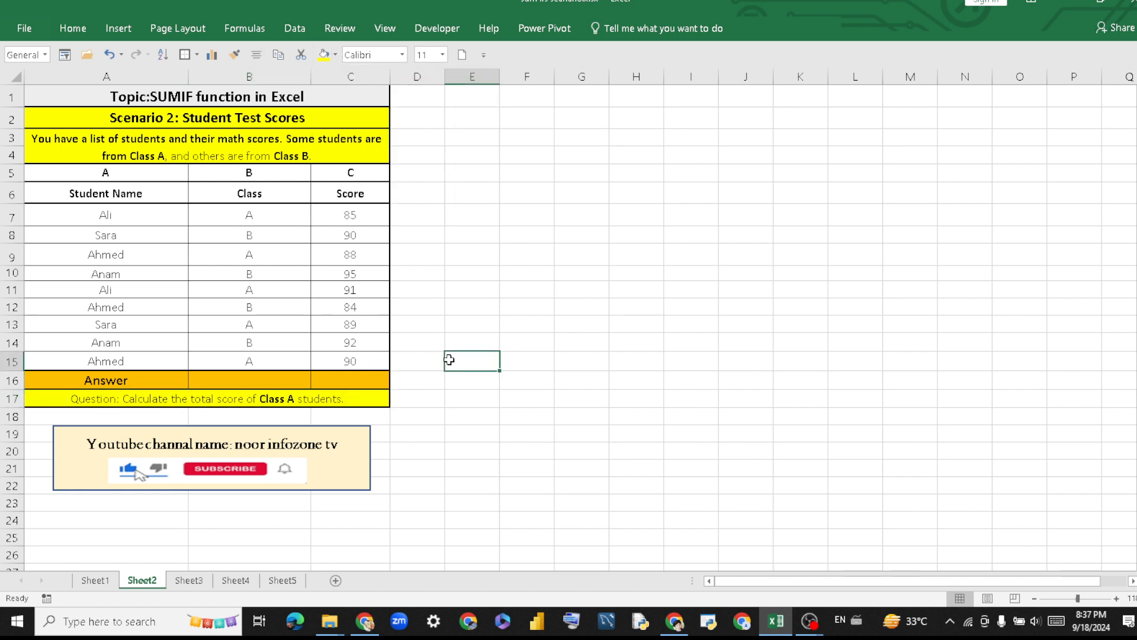
left_click(284, 376)
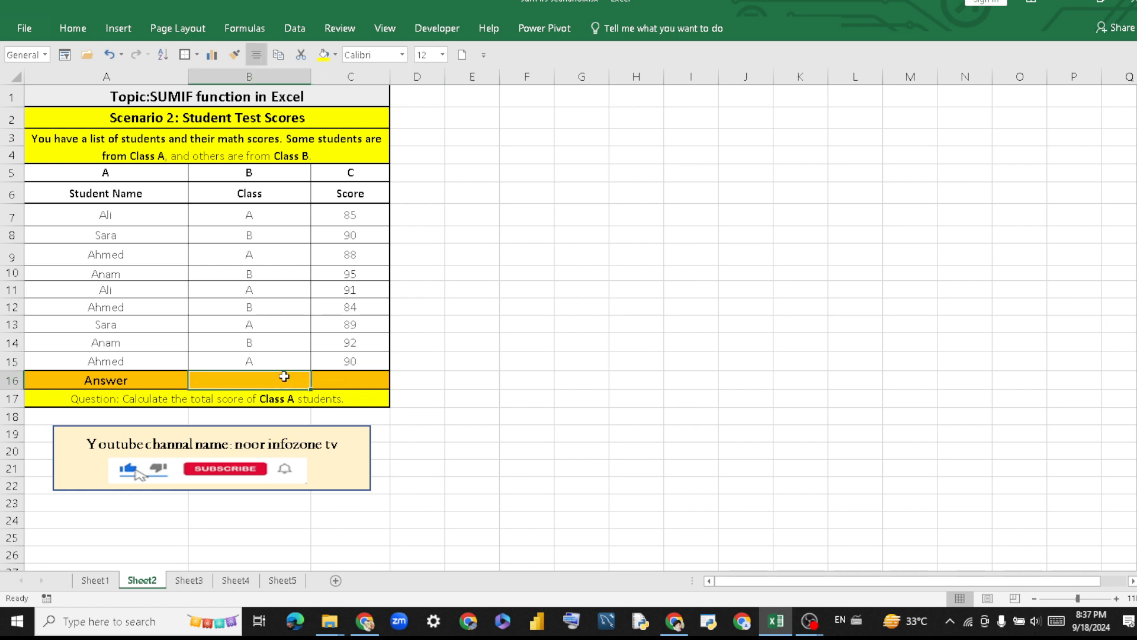
type("=sum")
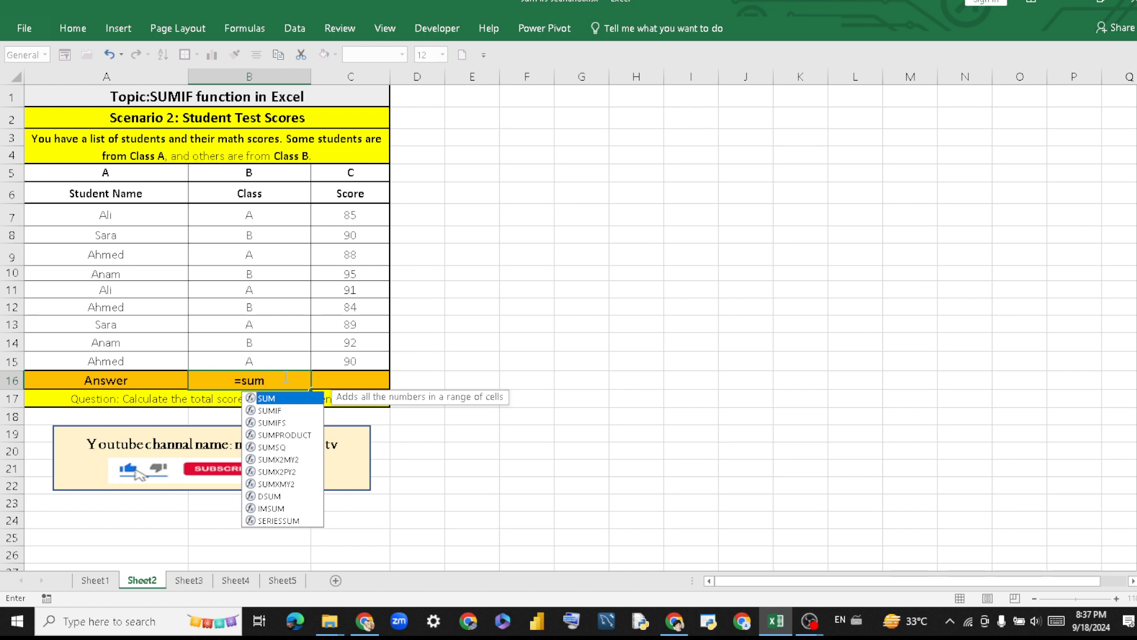
key("BackSpace")
key("BackSpace")
key("BackSpace")
key("BackSpace")
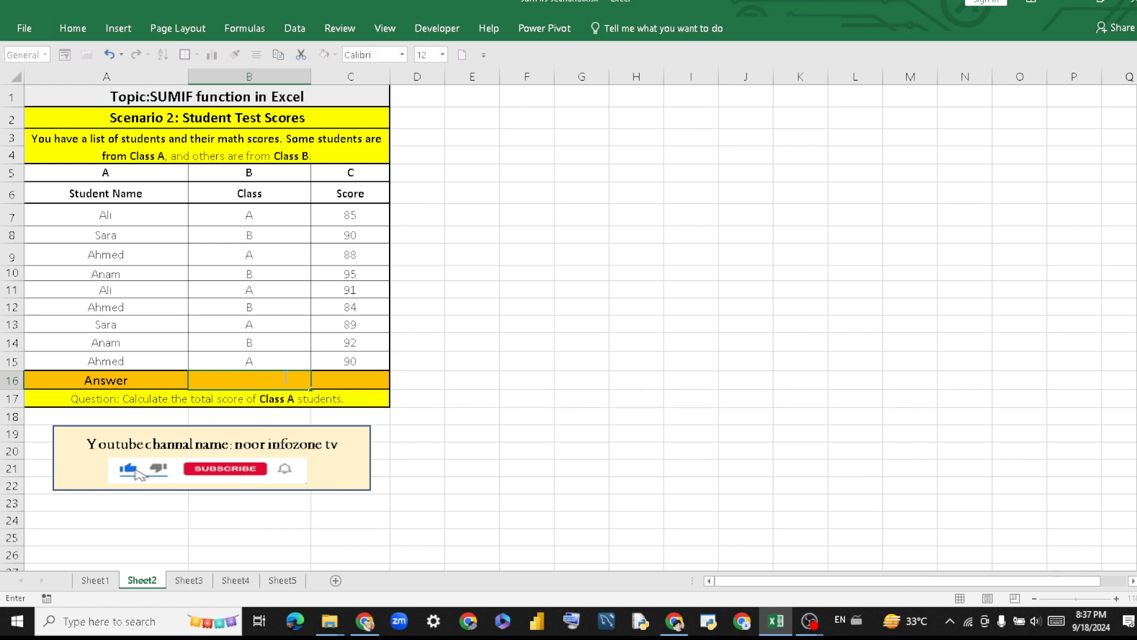
left_click_drag(490, 432, 315, 417)
left_click(315, 416)
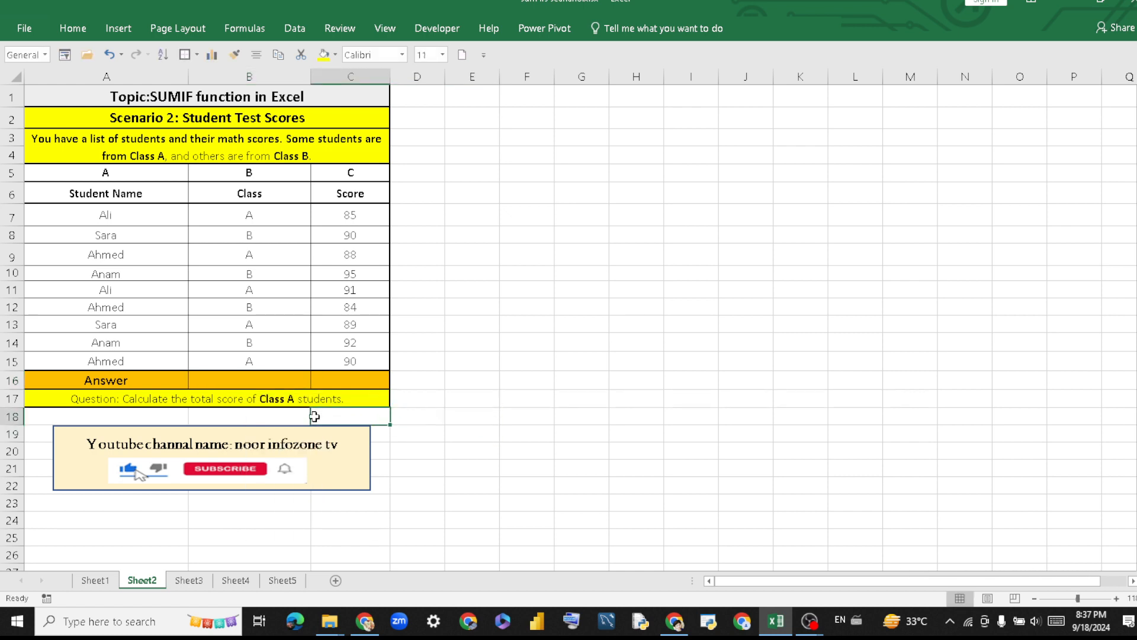
Colour the words "Class A" red within the question text in row 17.
left_click(266, 398)
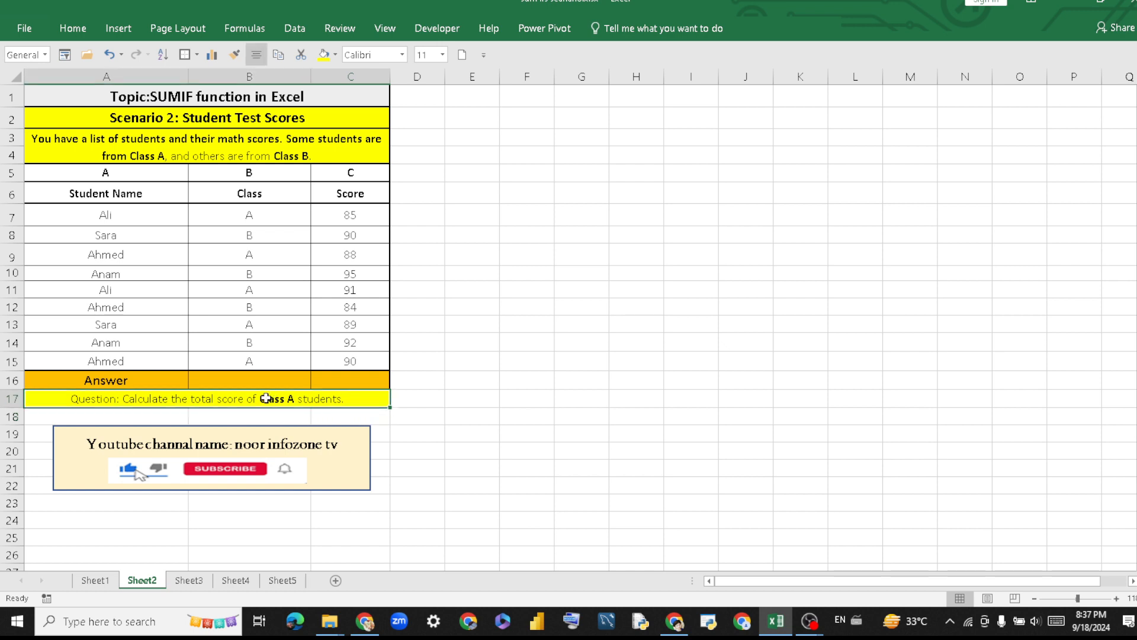
double_click(266, 398)
left_click_drag(249, 398, 213, 398)
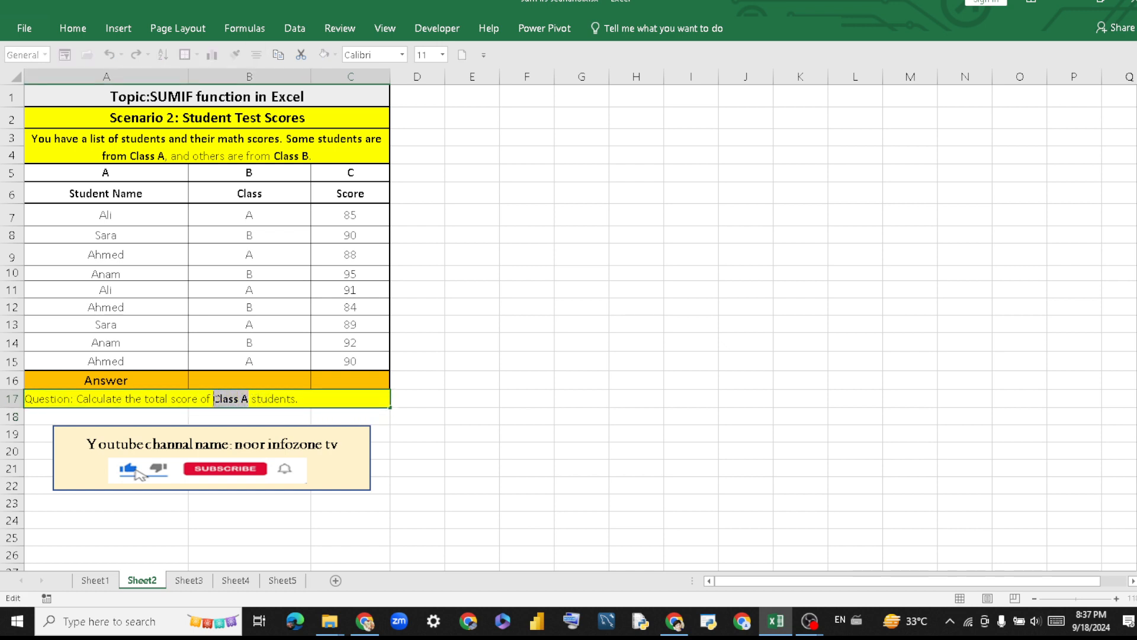
left_click(85, 32)
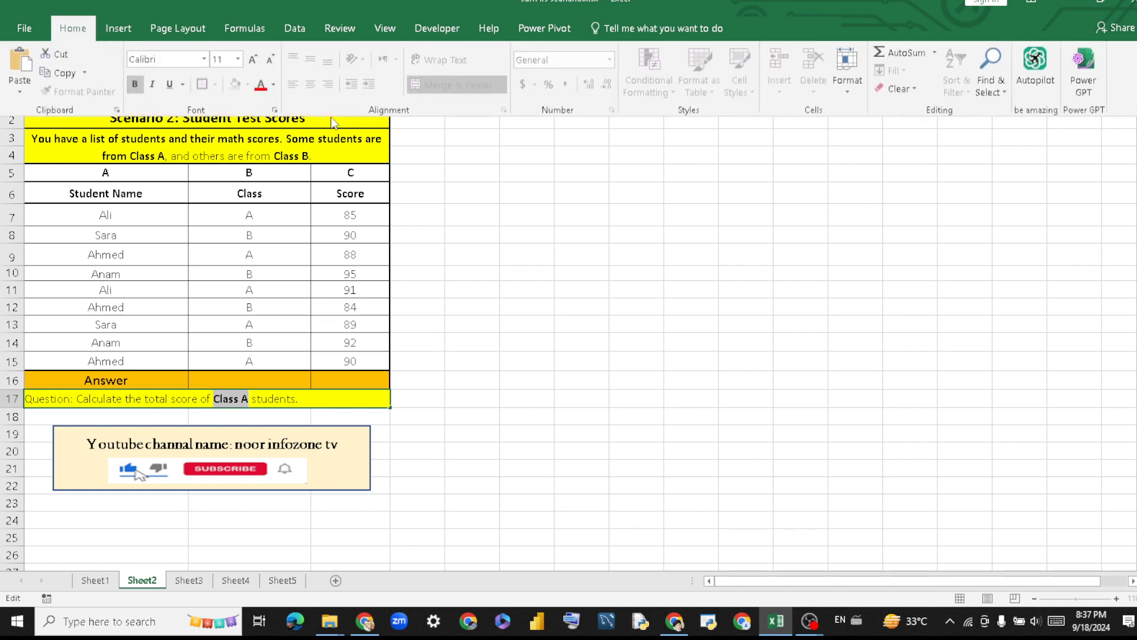
left_click(261, 84)
left_click(519, 444)
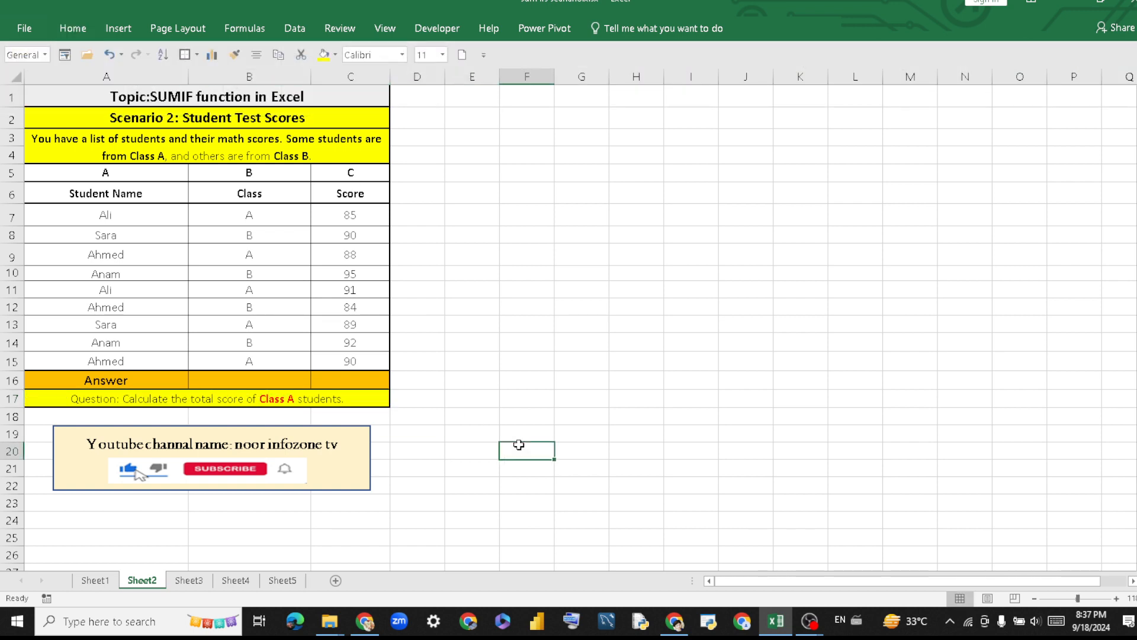
Calculate the total Class A score in answer cell B16 with the formula =SUMIF(B7:B15,"A",C7:C15).
left_click(251, 376)
type("=sum")
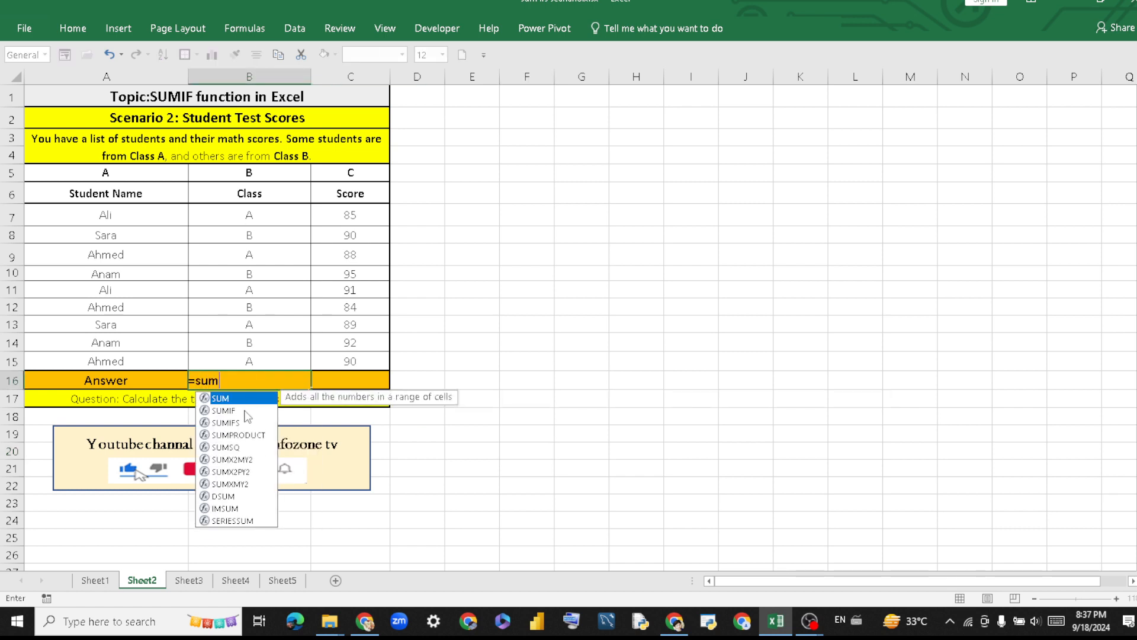
double_click(246, 410)
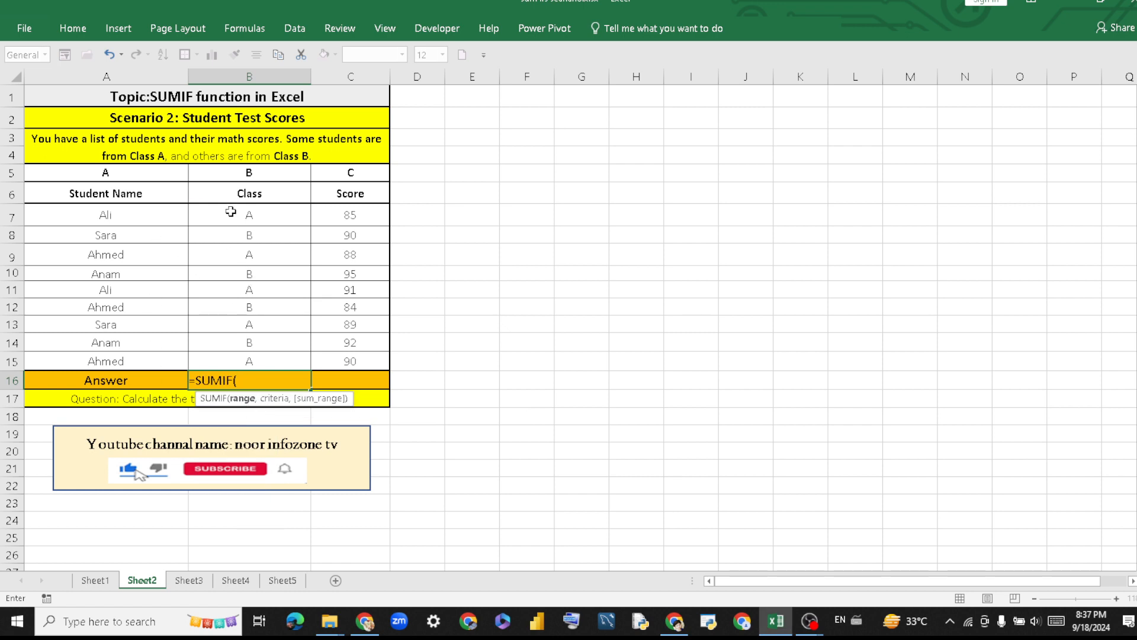
left_click_drag(230, 211, 235, 363)
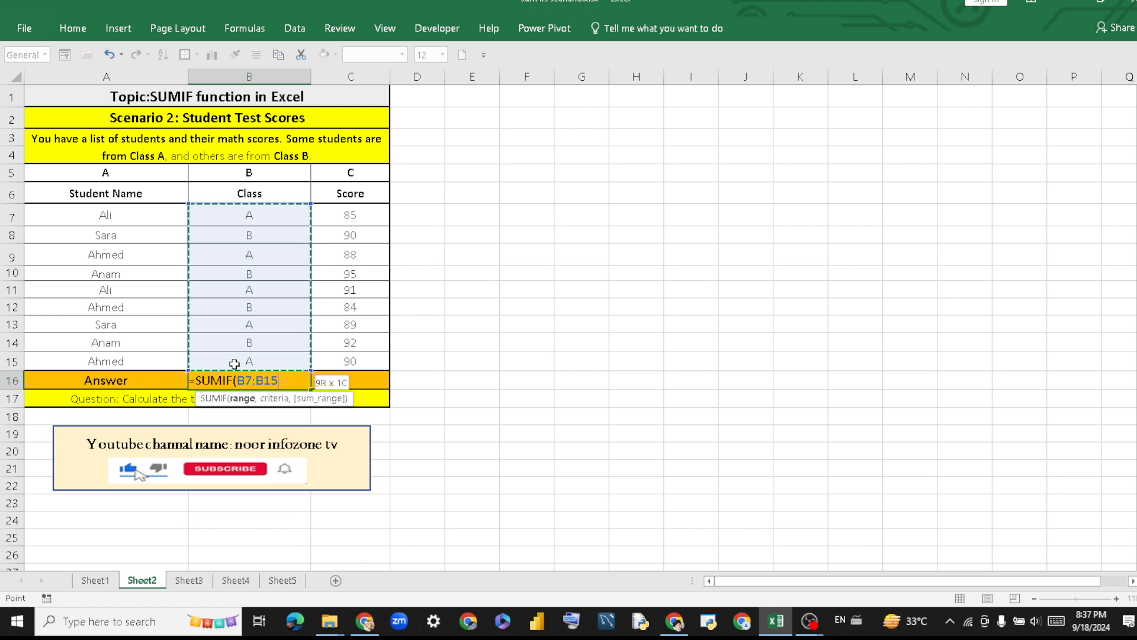
type(",")
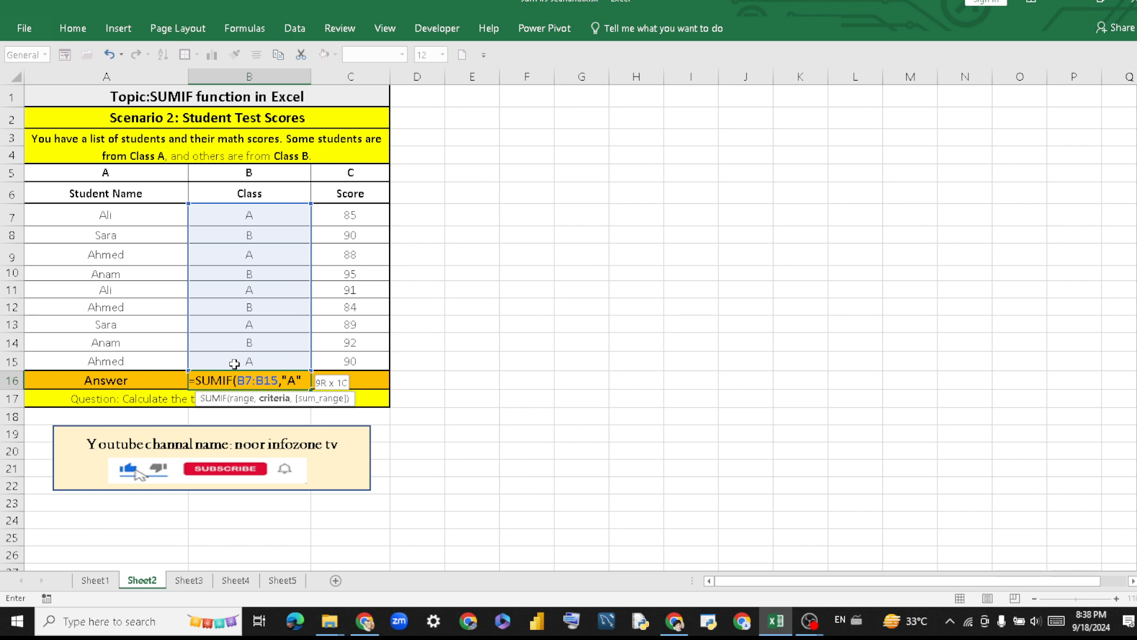
type("\"A\",")
left_click_drag(352, 215, 362, 360)
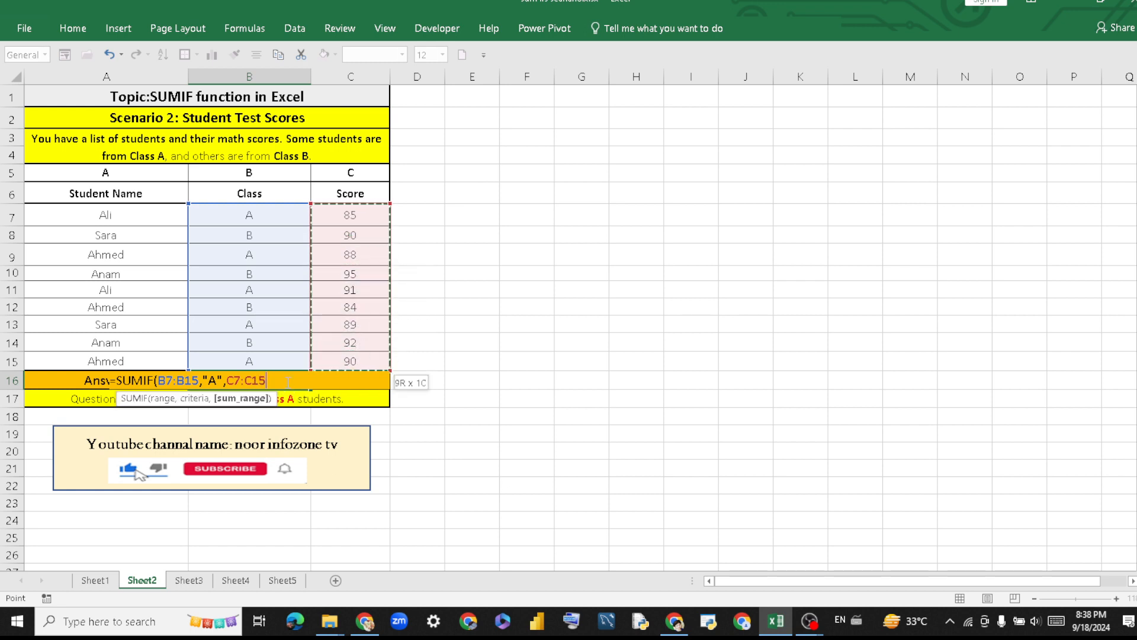
type(")")
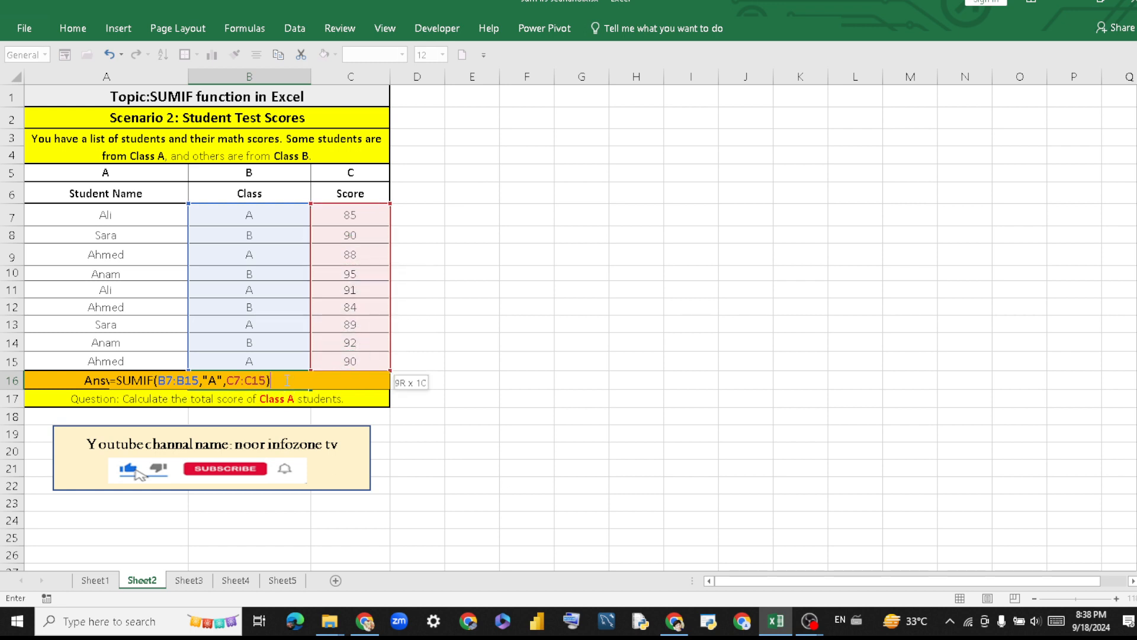
key("Return")
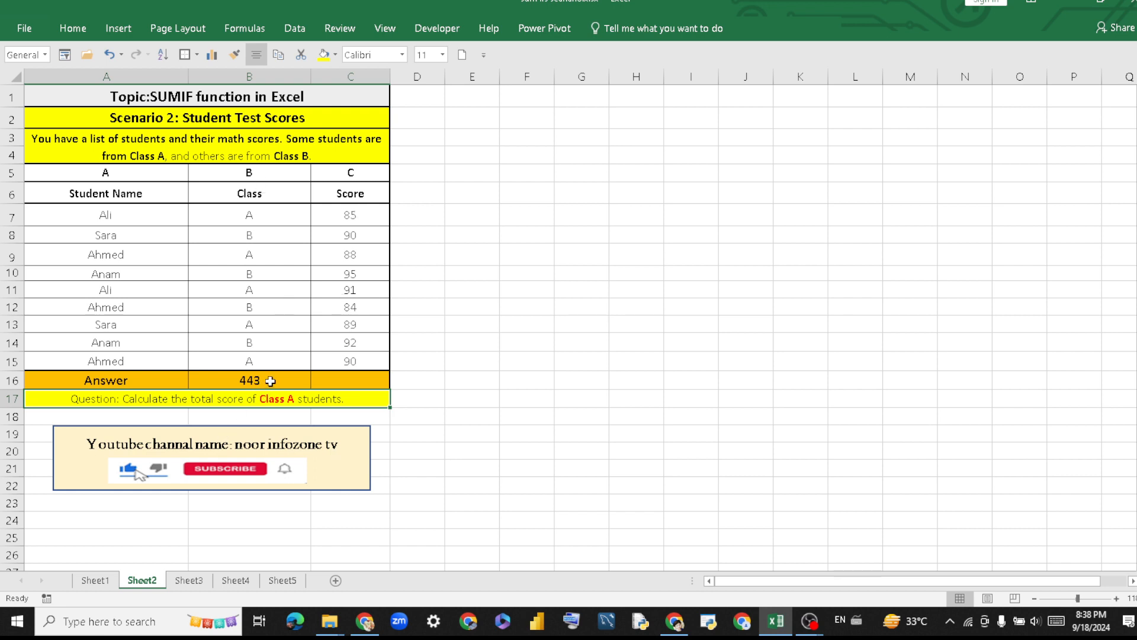
Cross-check the Class A total by adding its individual scores in cell E7 with the formula =C7+C9+C11+C13+C15.
left_click(275, 218)
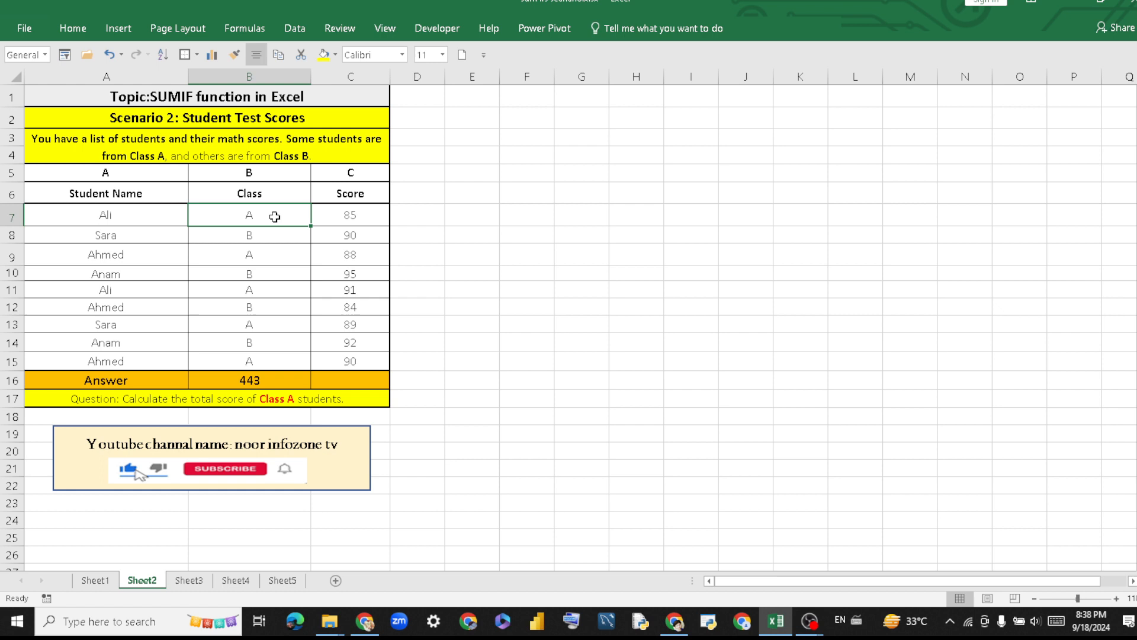
left_click(275, 253)
left_click(278, 292)
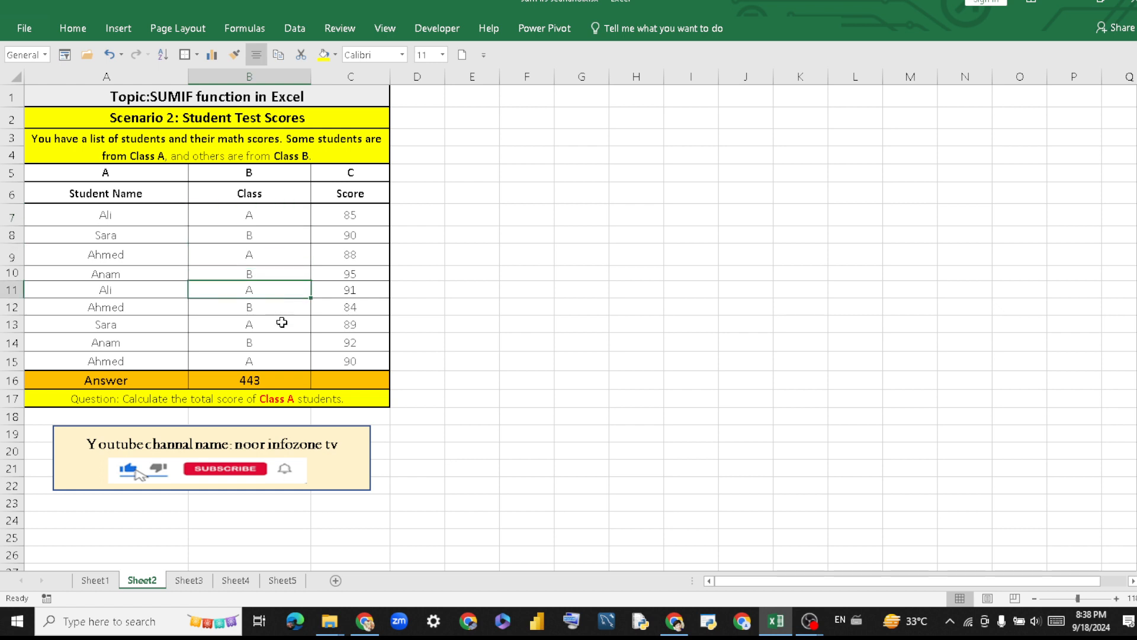
left_click(281, 323)
left_click(286, 363)
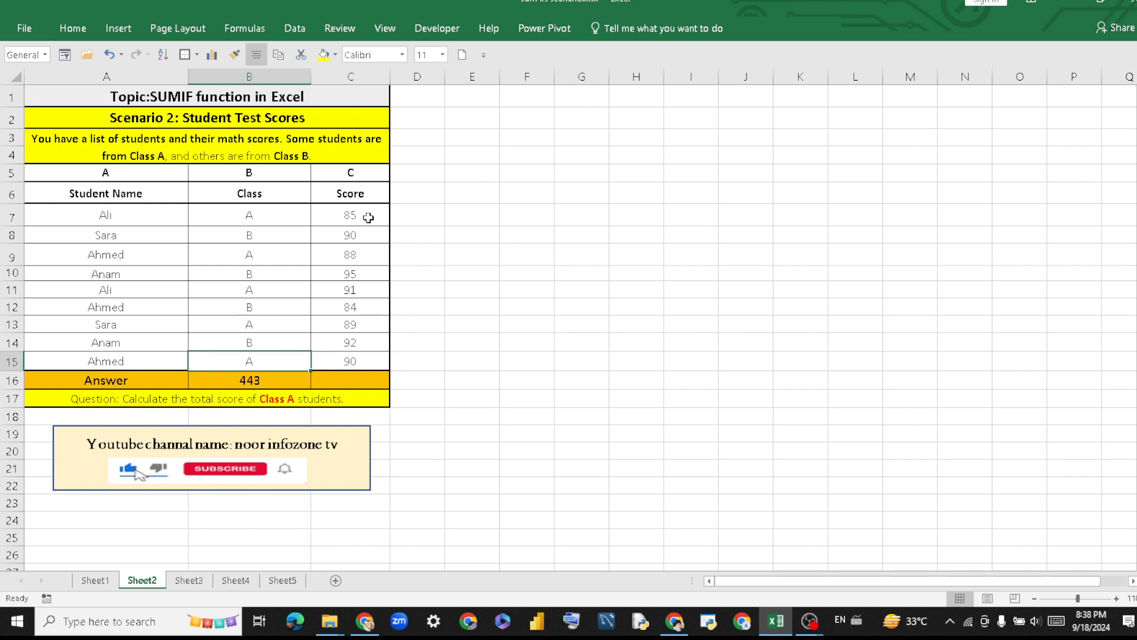
left_click(476, 217)
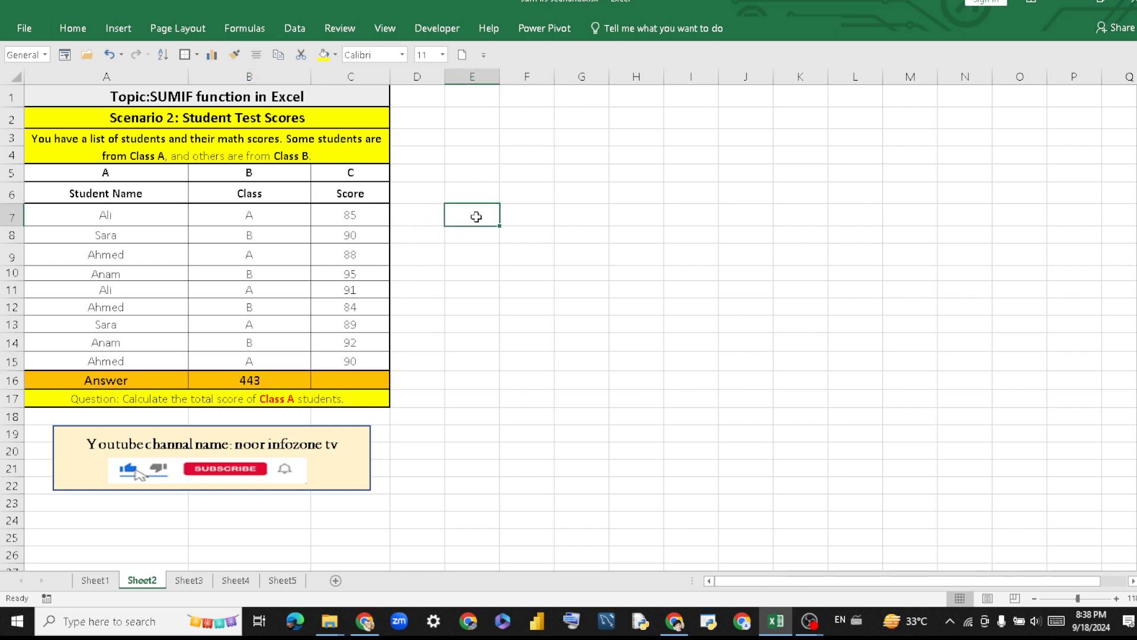
type("=")
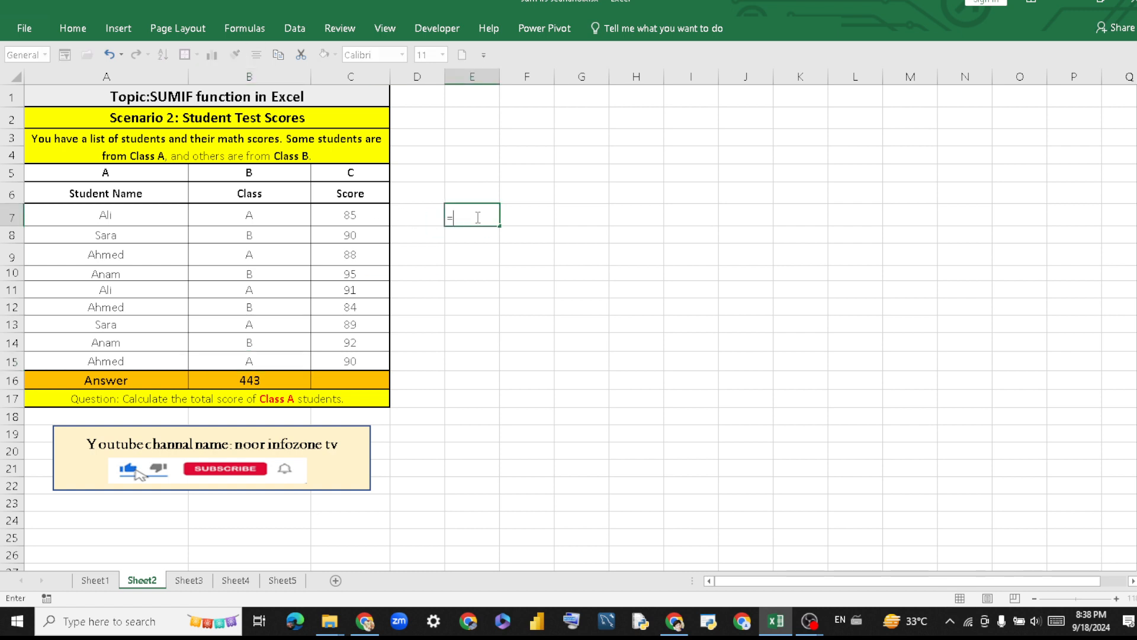
left_click(372, 214)
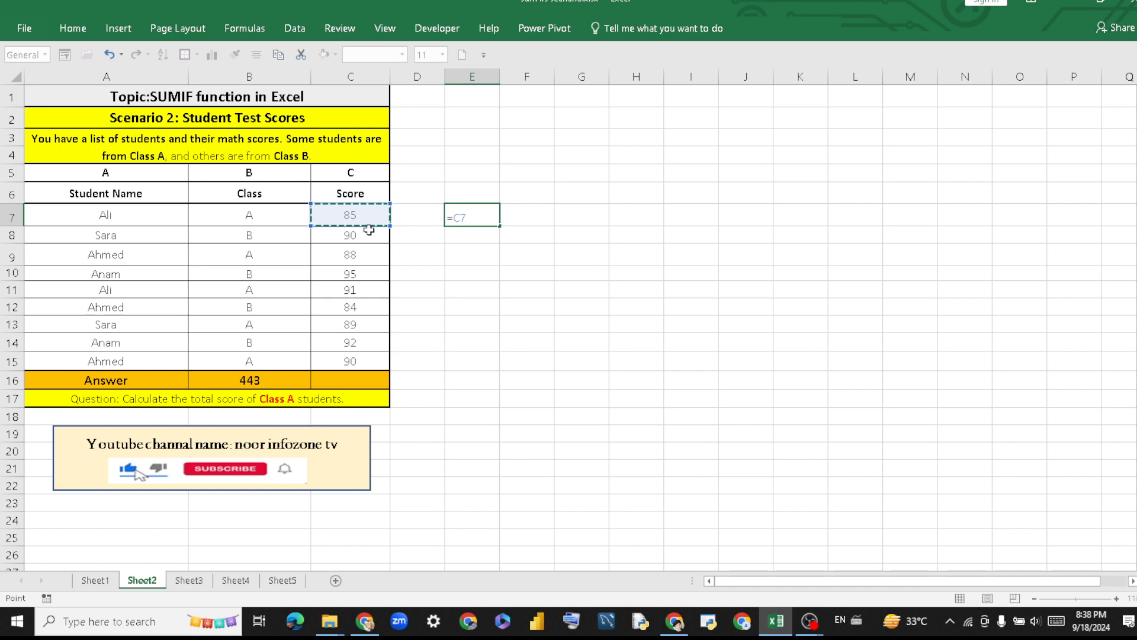
type("+")
left_click(369, 254)
type("+")
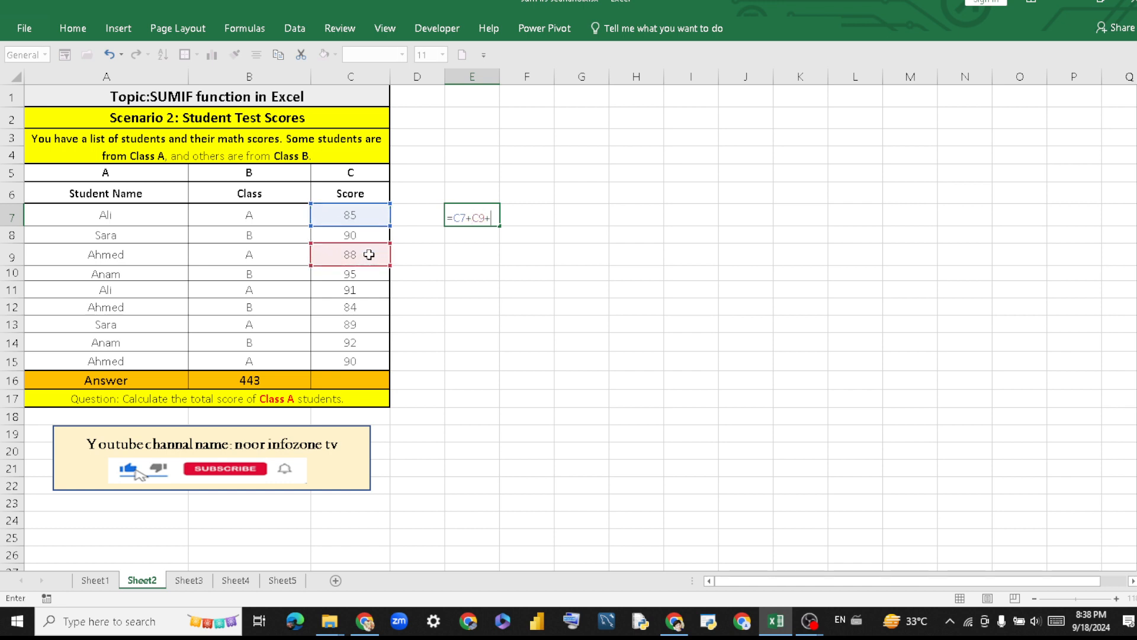
left_click(370, 291)
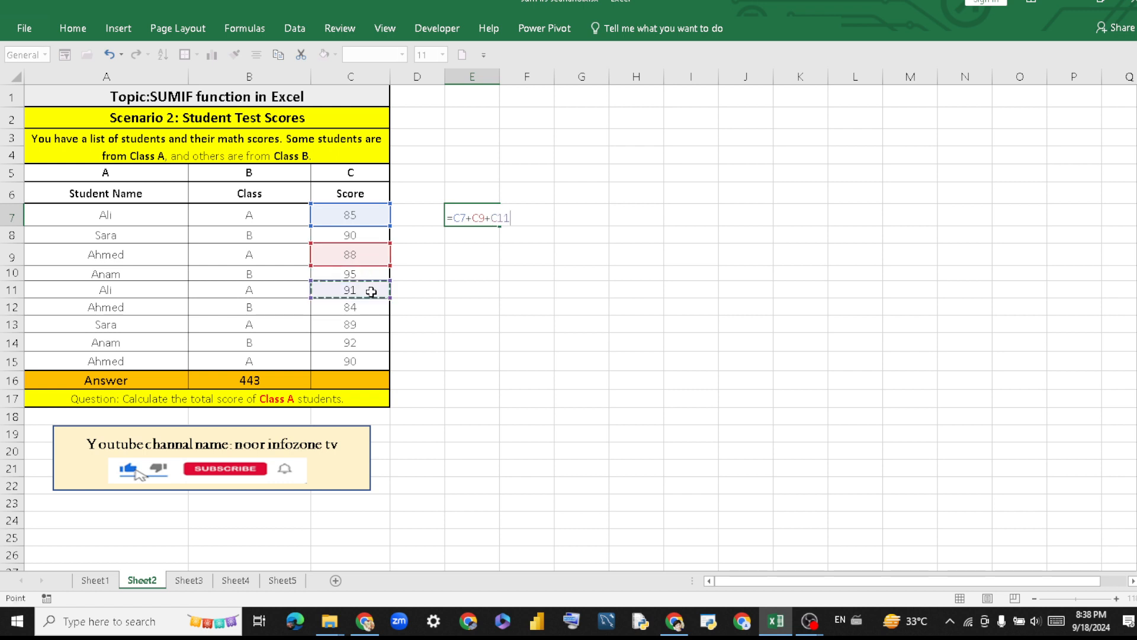
type("+")
left_click(369, 327)
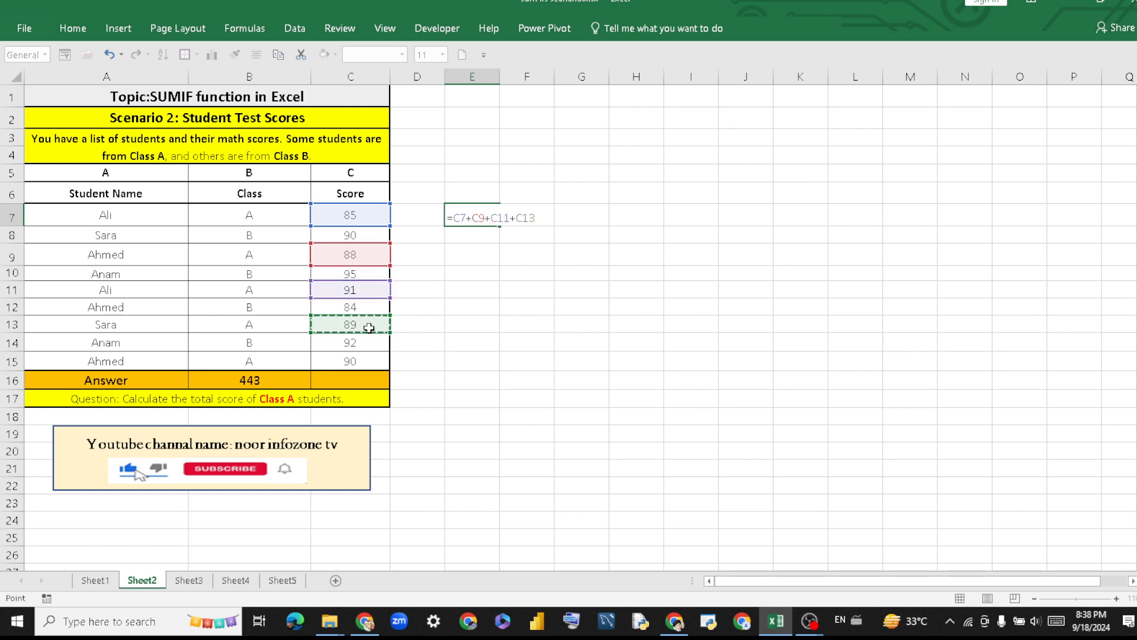
type("+")
left_click(372, 362)
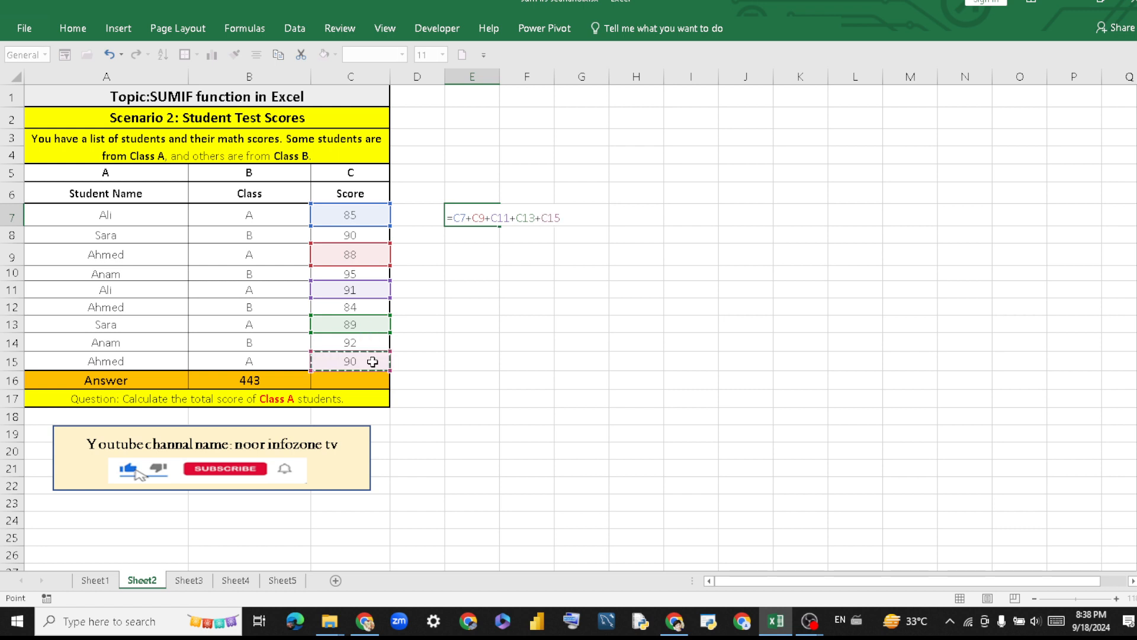
key("Return")
Fill the manual check total in cell E7 with yellow.
left_click(471, 217)
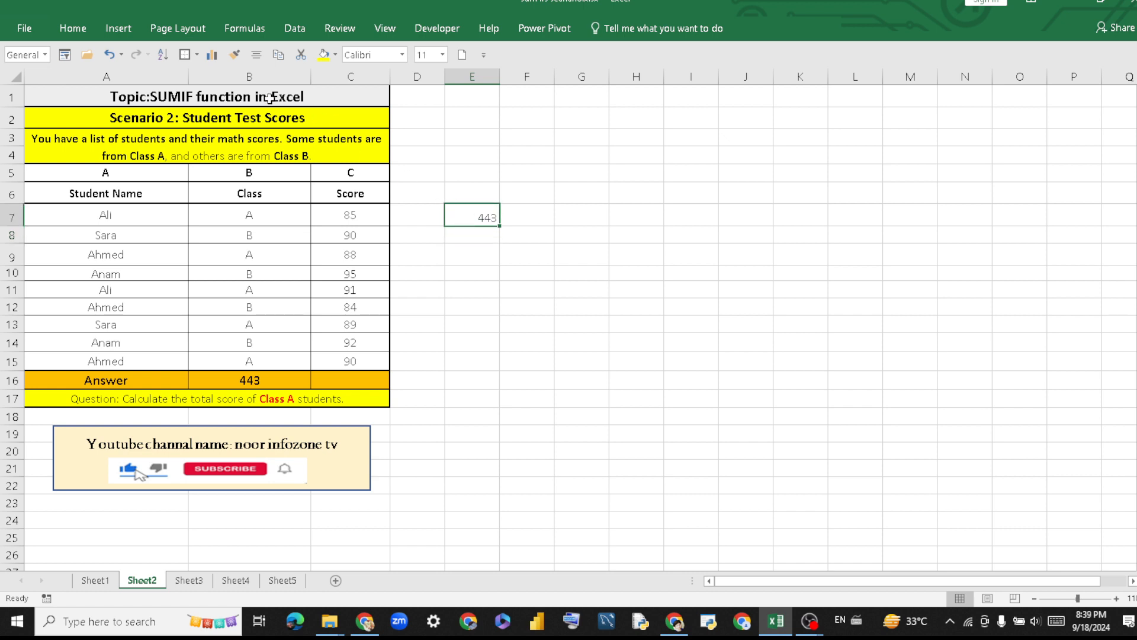
left_click(324, 54)
left_click(502, 366)
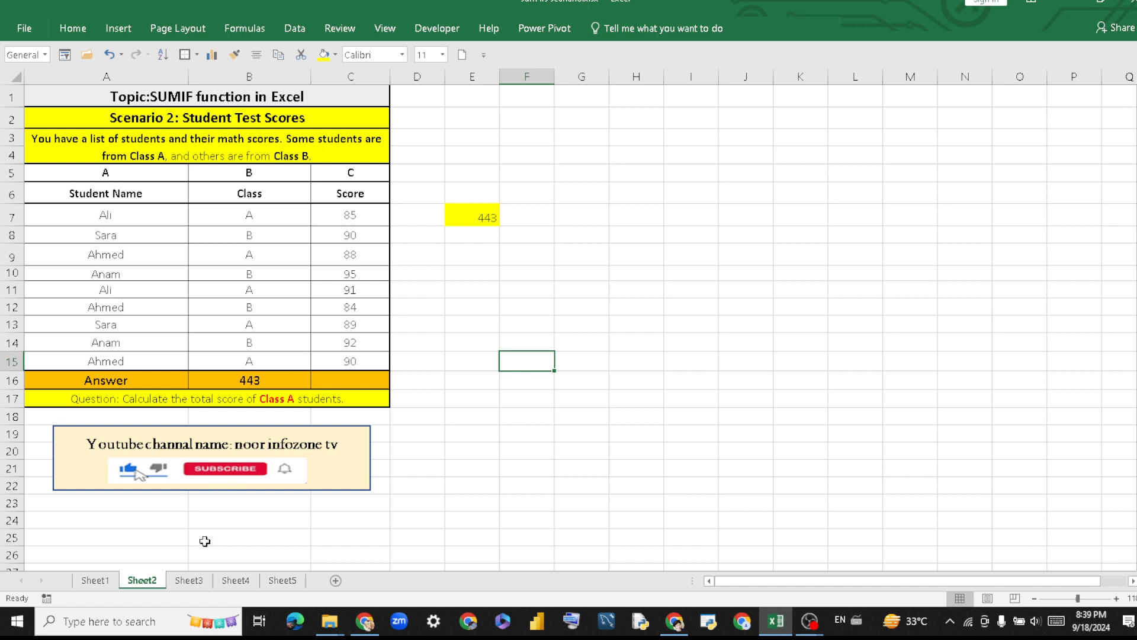
On Sheet3, delete rows 19 and 20 containing the leftover Avengers question and fill the Electronics question in row 18 with yellow.
left_click(189, 580)
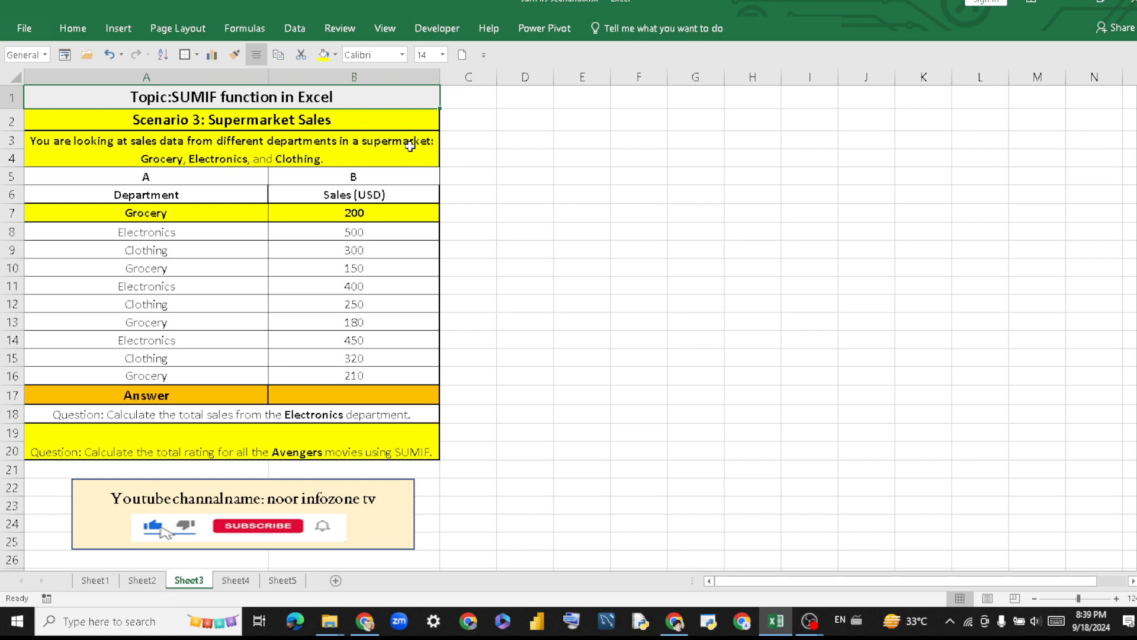
left_click_drag(192, 220, 184, 376)
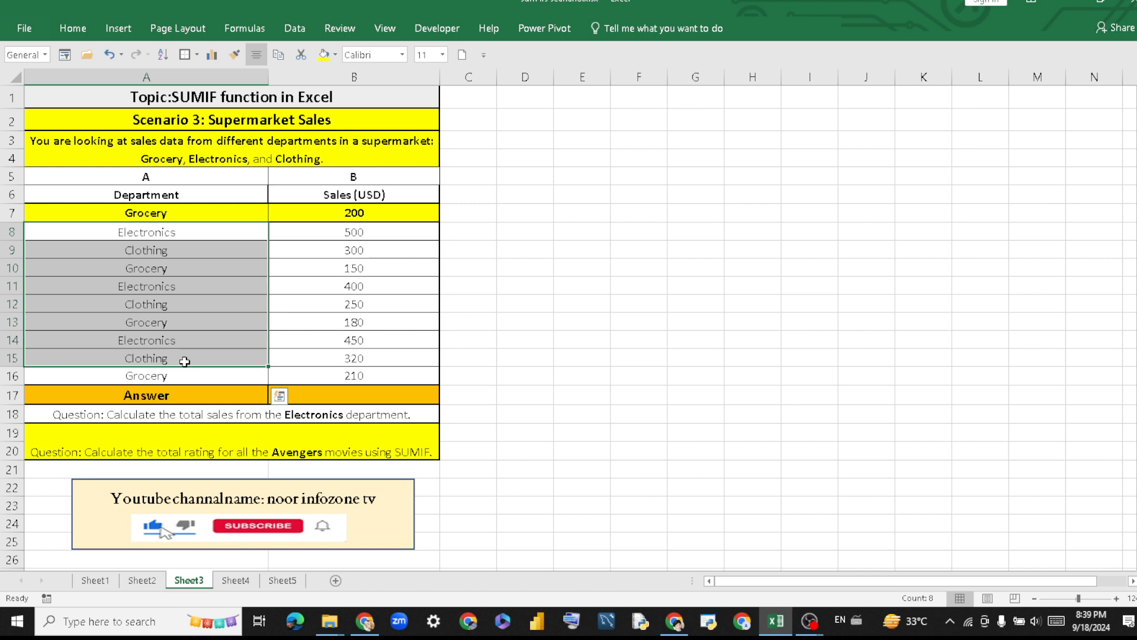
left_click_drag(182, 215, 183, 232)
left_click_drag(183, 281, 190, 371)
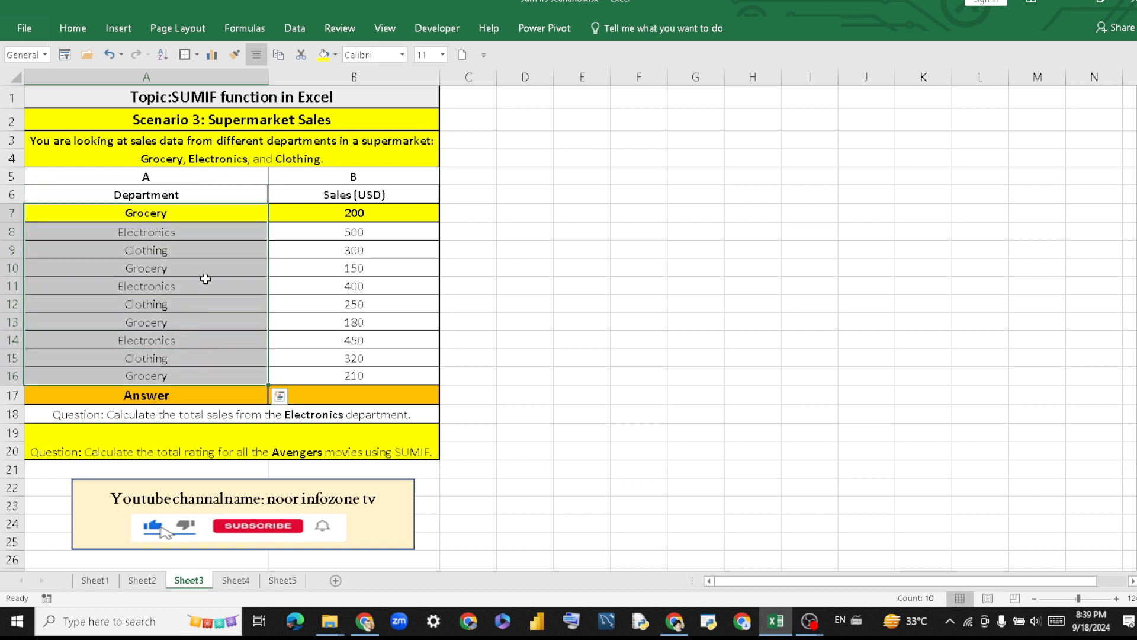
left_click(207, 233)
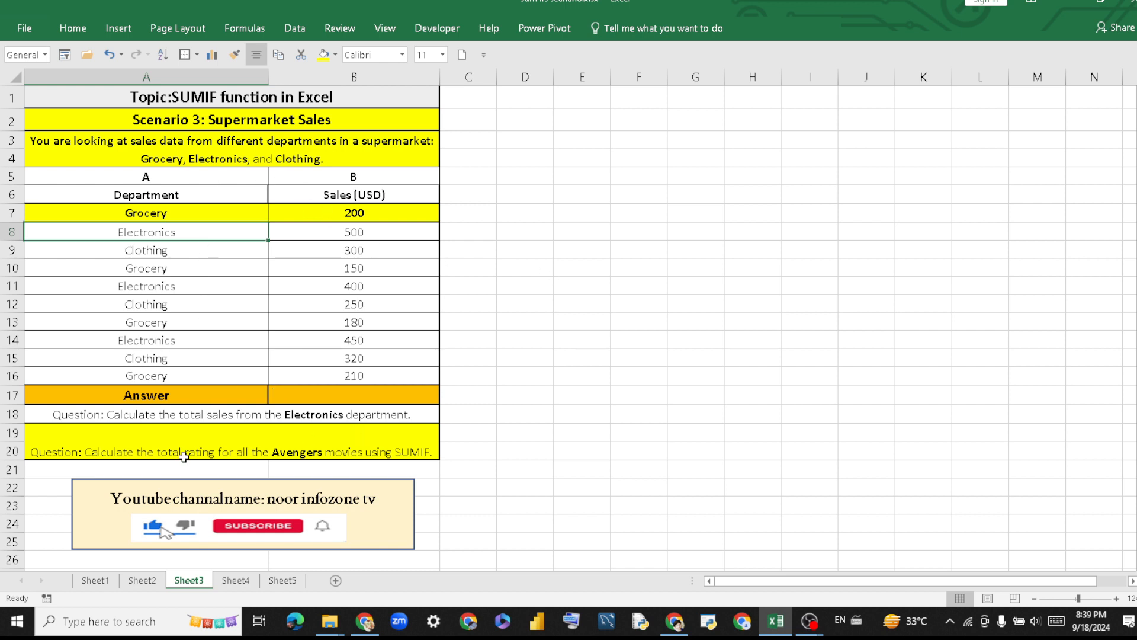
left_click_drag(12, 433, 10, 451)
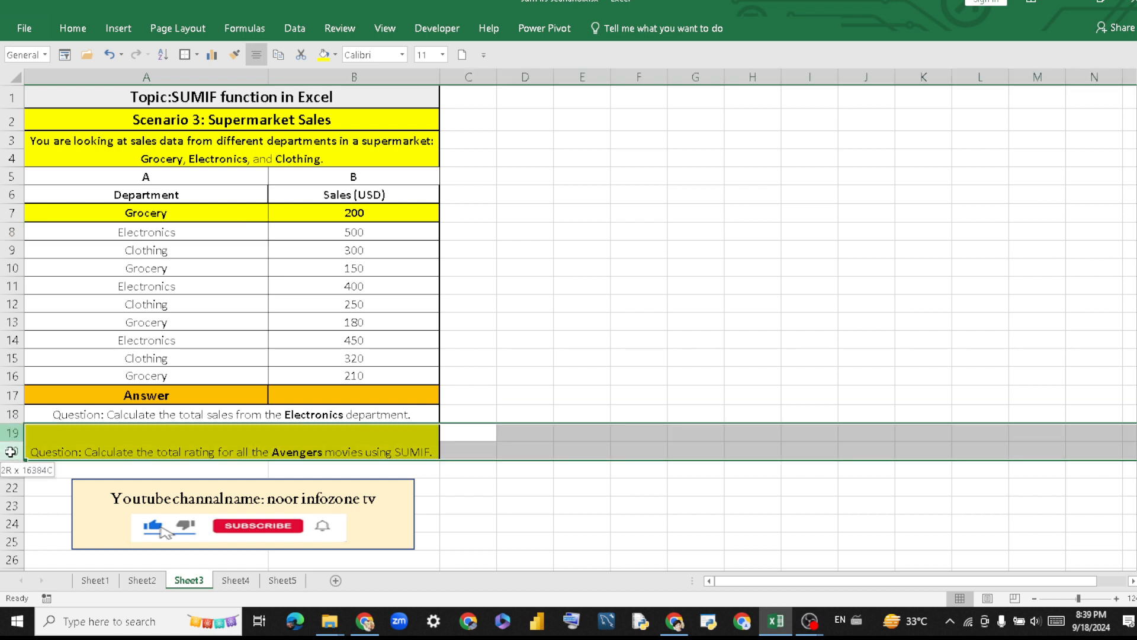
right_click(10, 452)
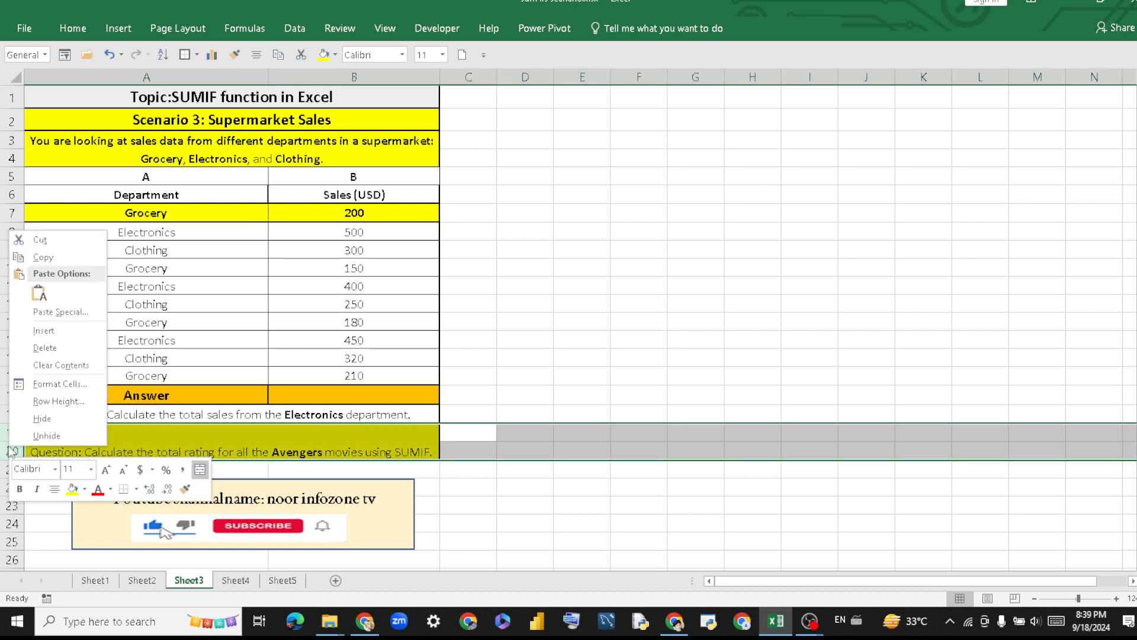
left_click(41, 364)
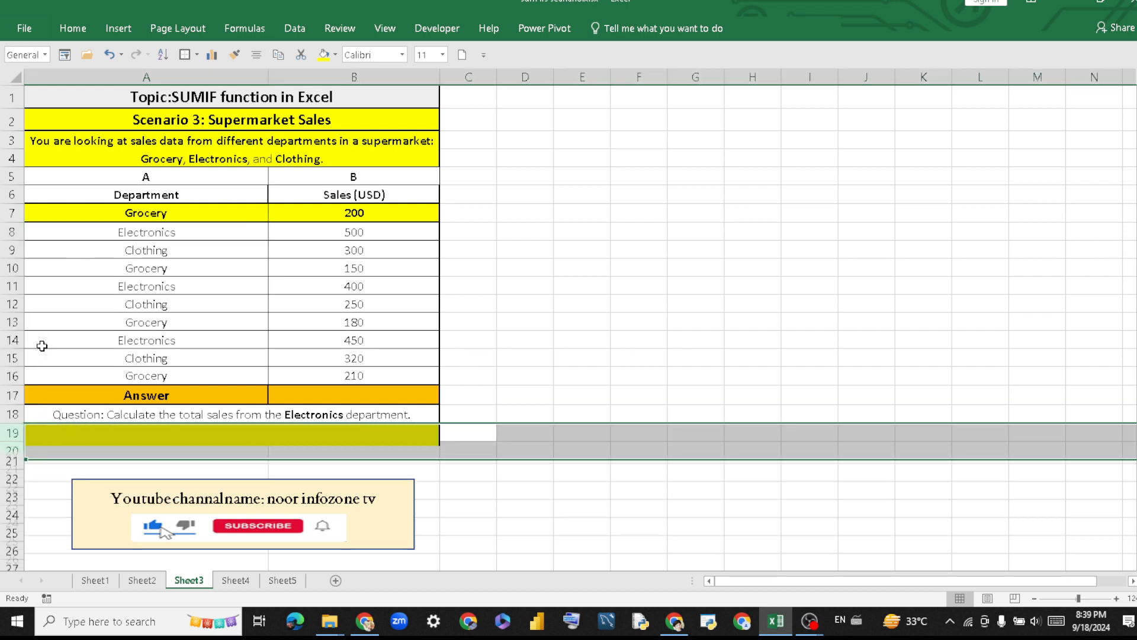
left_click(251, 416)
left_click(324, 55)
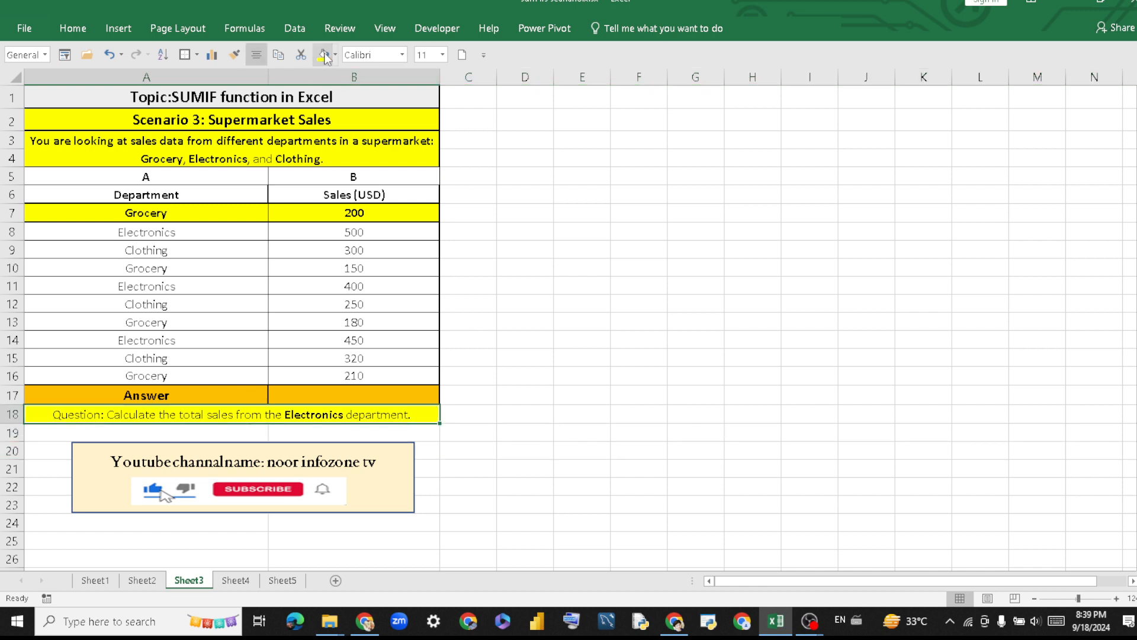
Calculate the Electronics sales total in answer cell B17 with the formula =SUMIF(A8:A16,"Electronics",B7:B16).
left_click(501, 341)
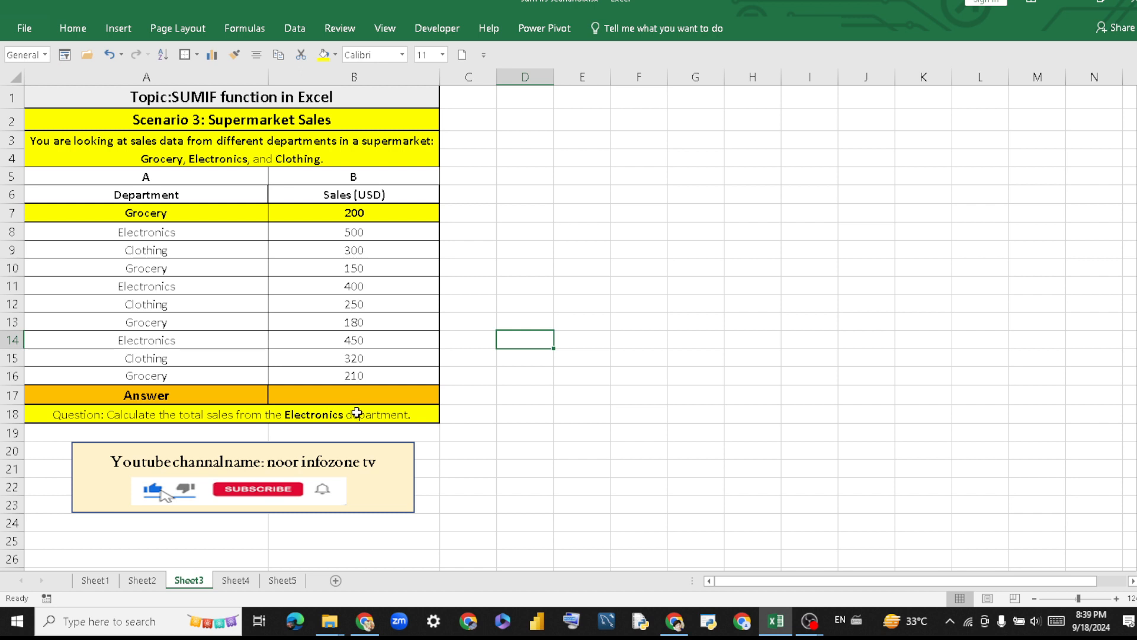
left_click(158, 286)
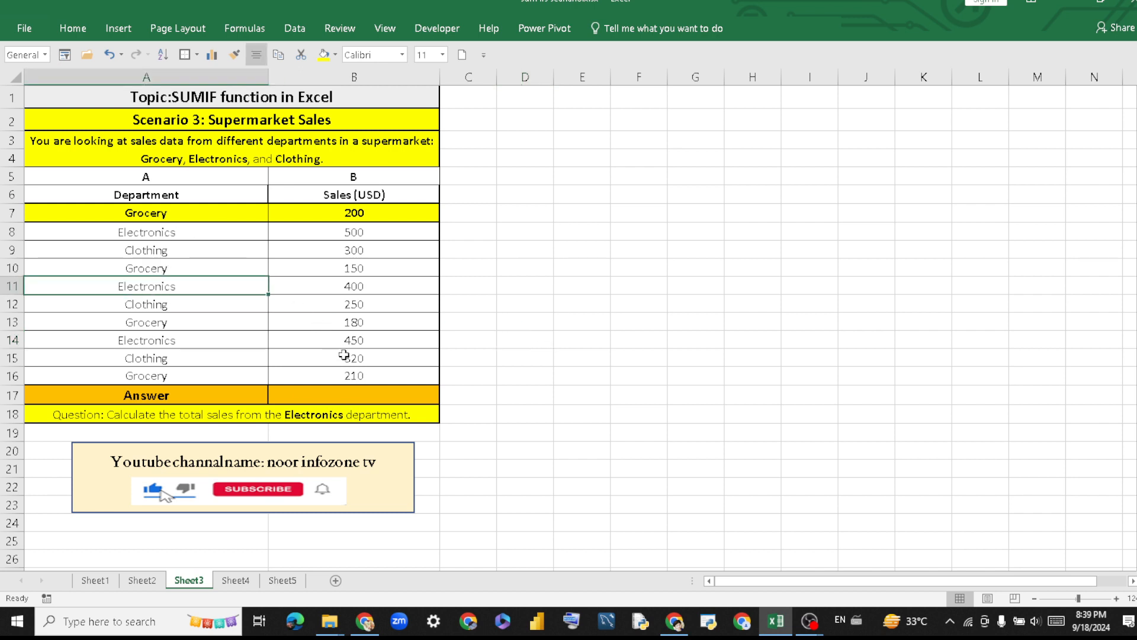
left_click(302, 398)
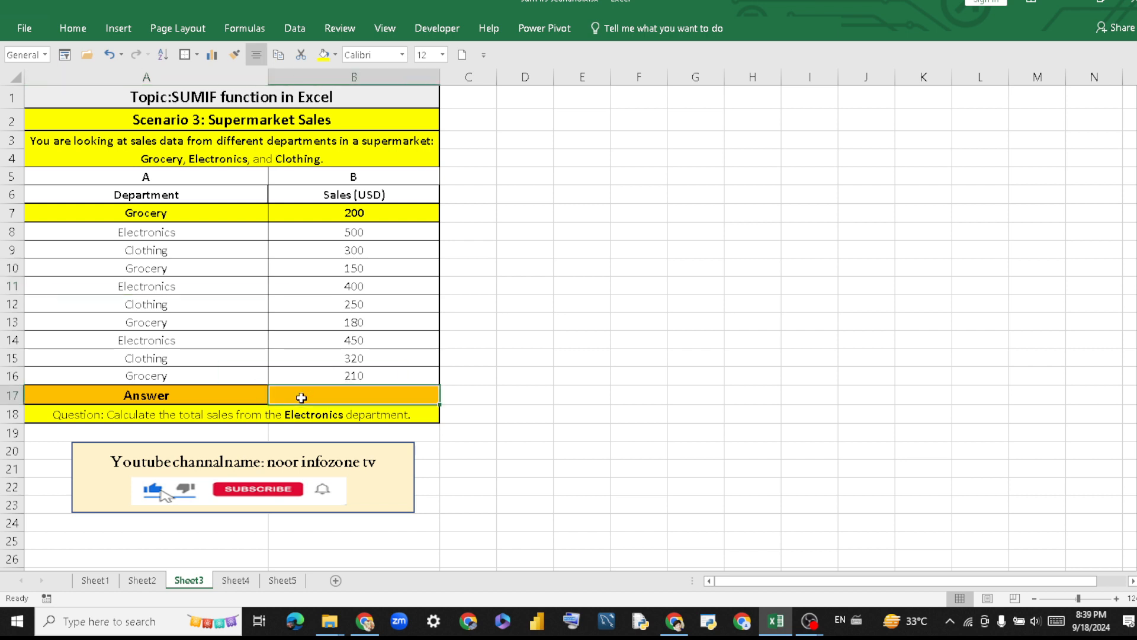
type("=")
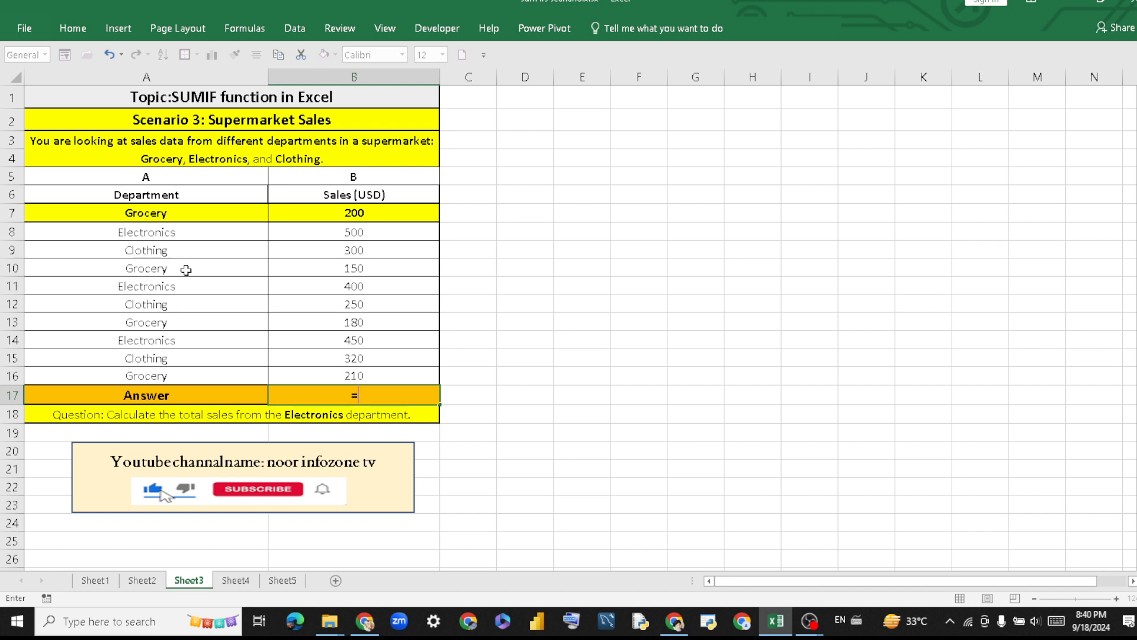
type("sum")
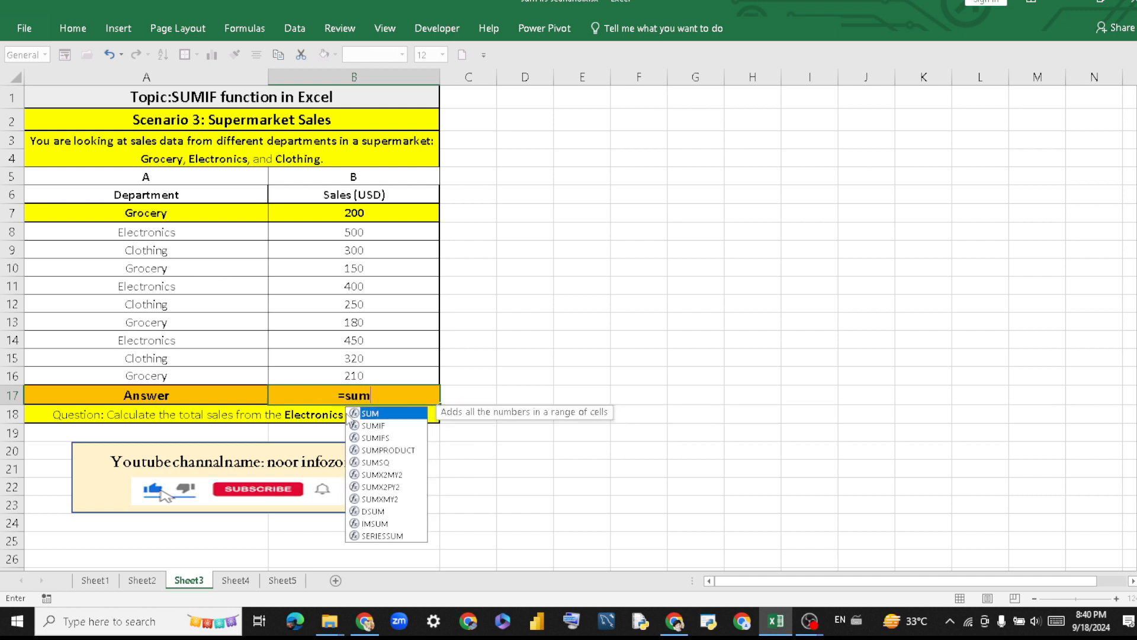
double_click(356, 425)
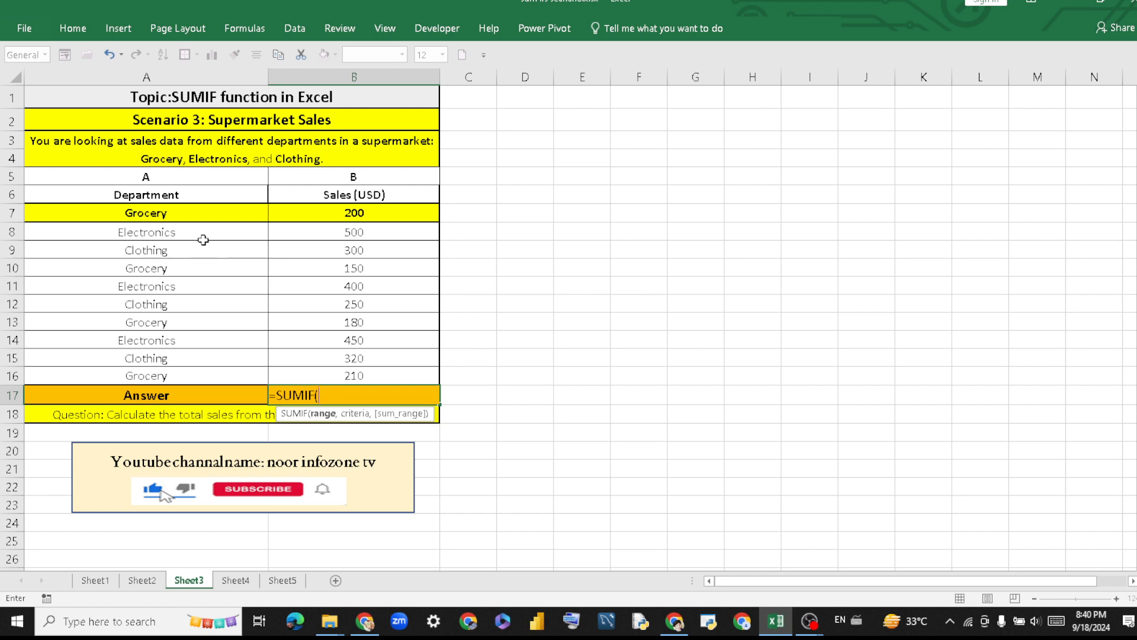
left_click_drag(203, 236, 211, 375)
type(",")
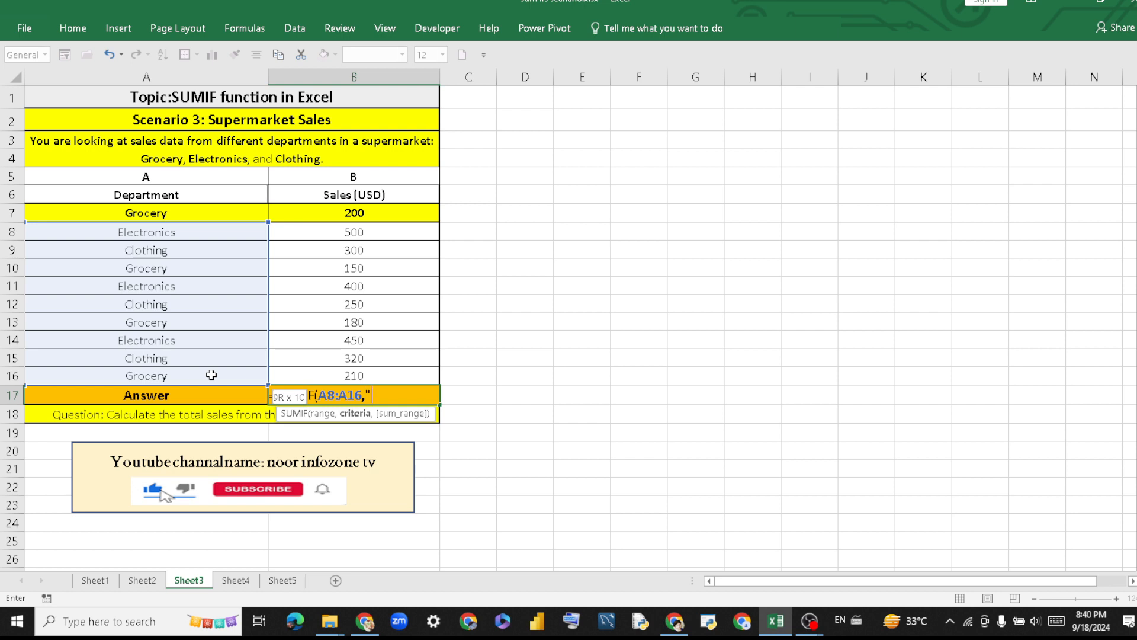
type("\"Electronics\",")
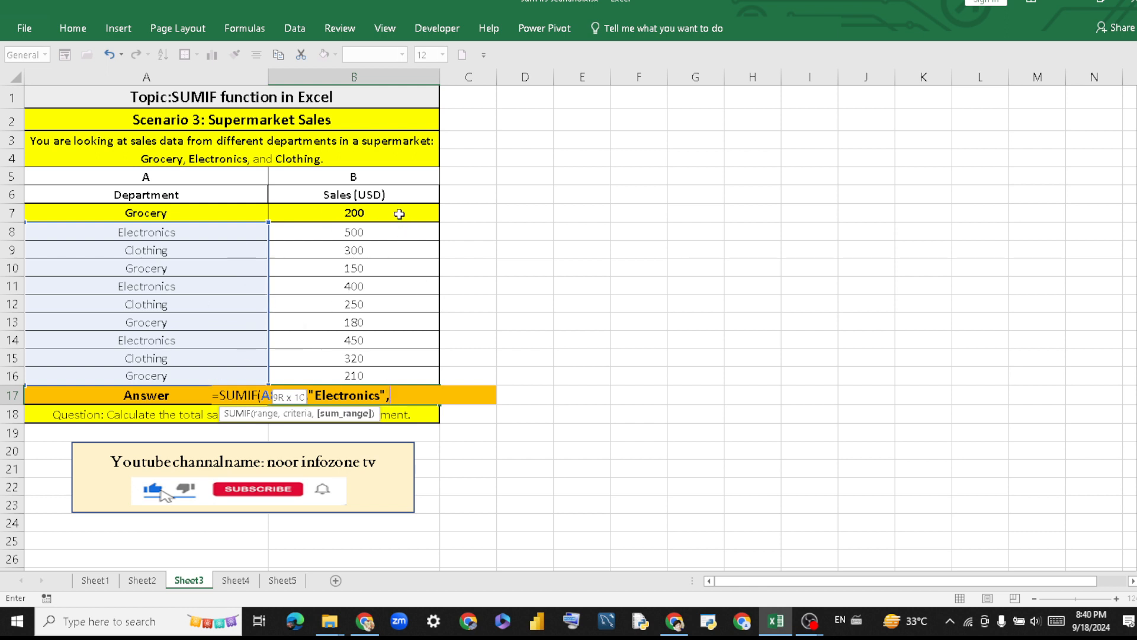
left_click_drag(398, 215, 405, 370)
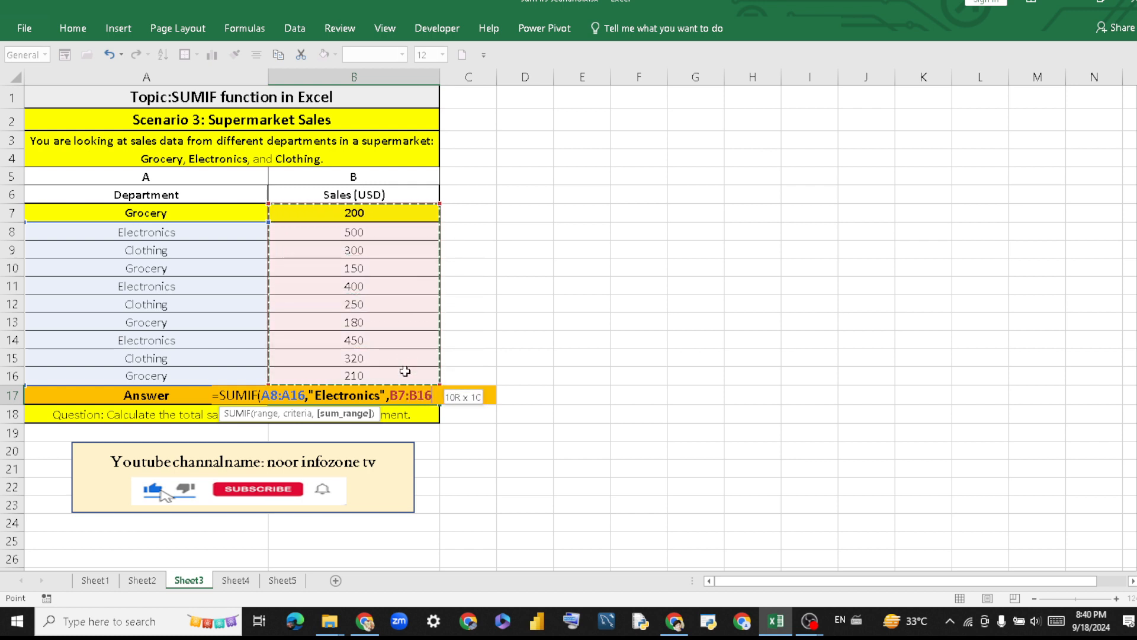
type(")")
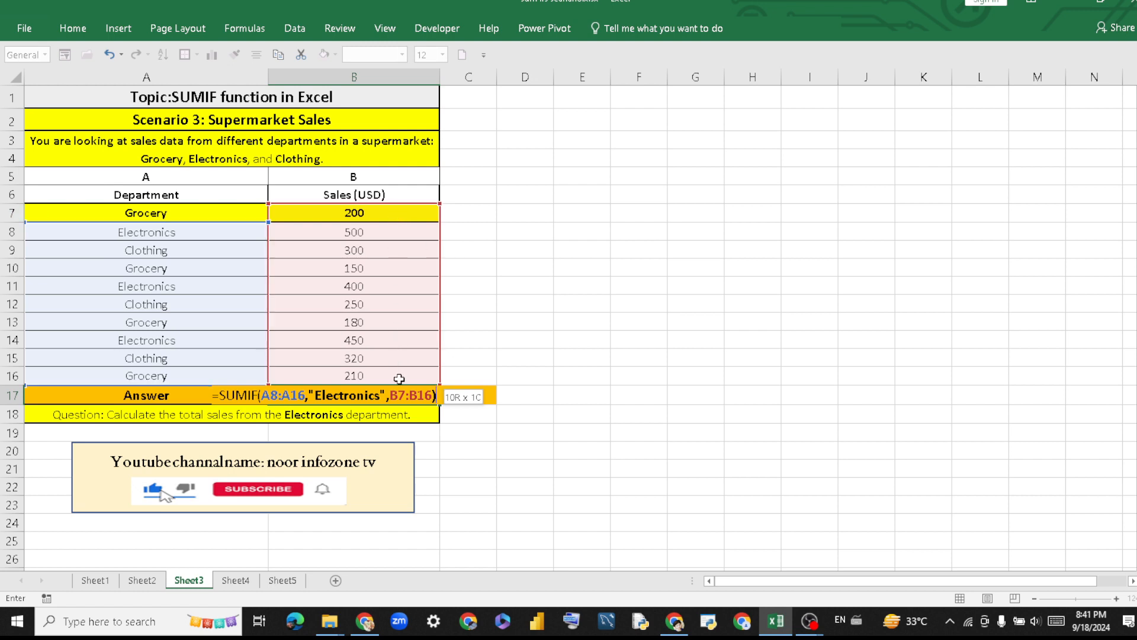
key("Return")
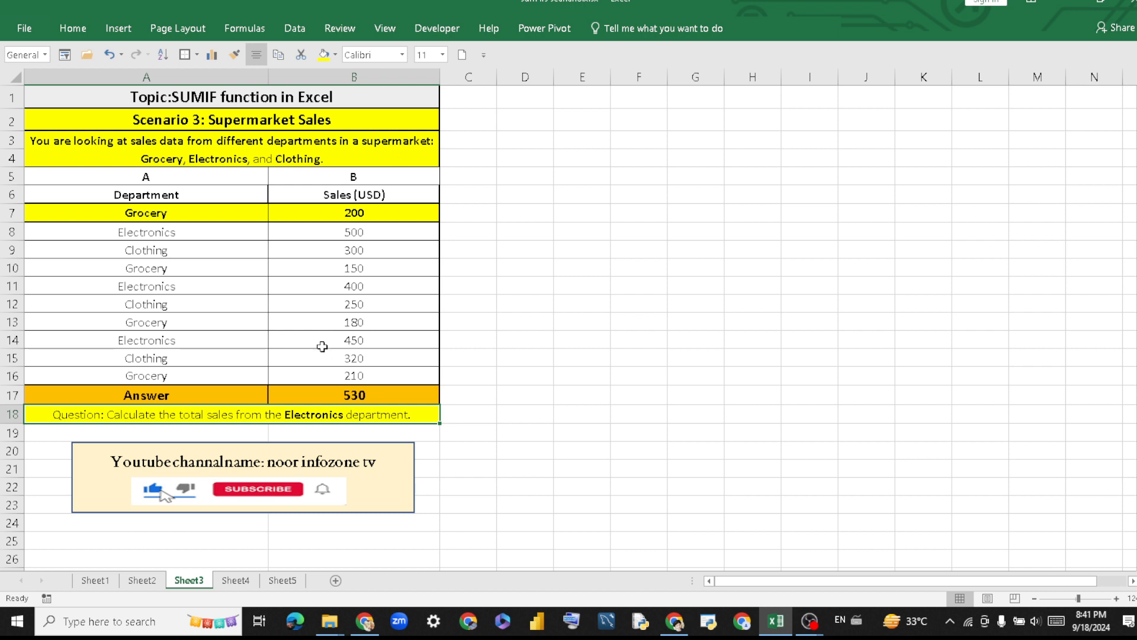
On Sheet4, calculate the total quantity of Apples eaten in answer cell B17 with the formula =SUMIF(B7:B16,"Apples",C7:C16).
left_click(243, 581)
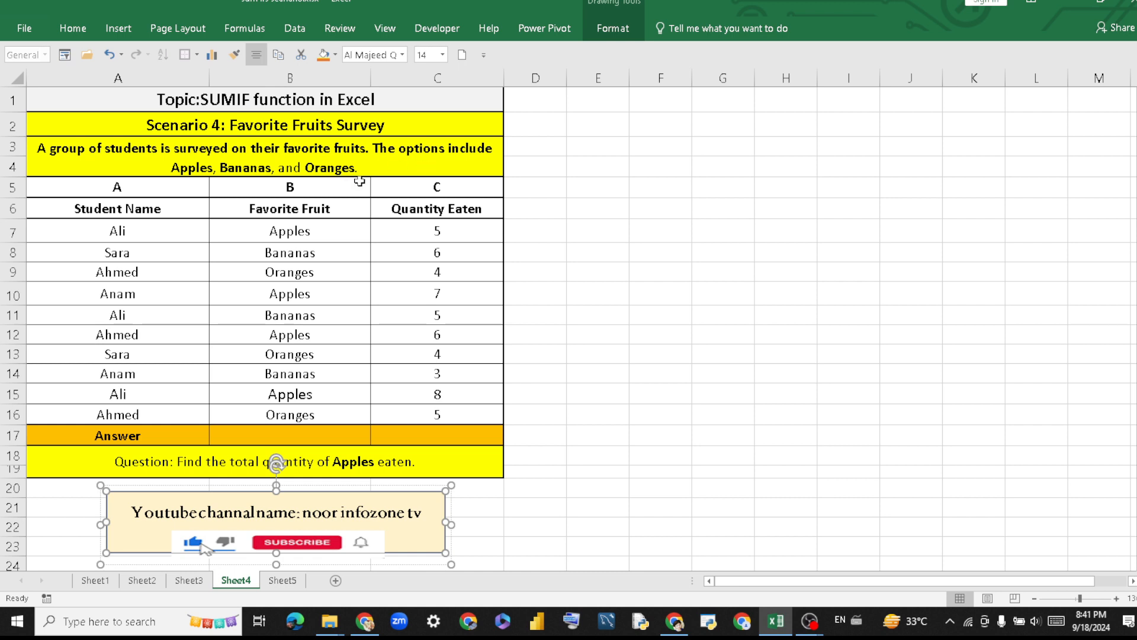
double_click(184, 461)
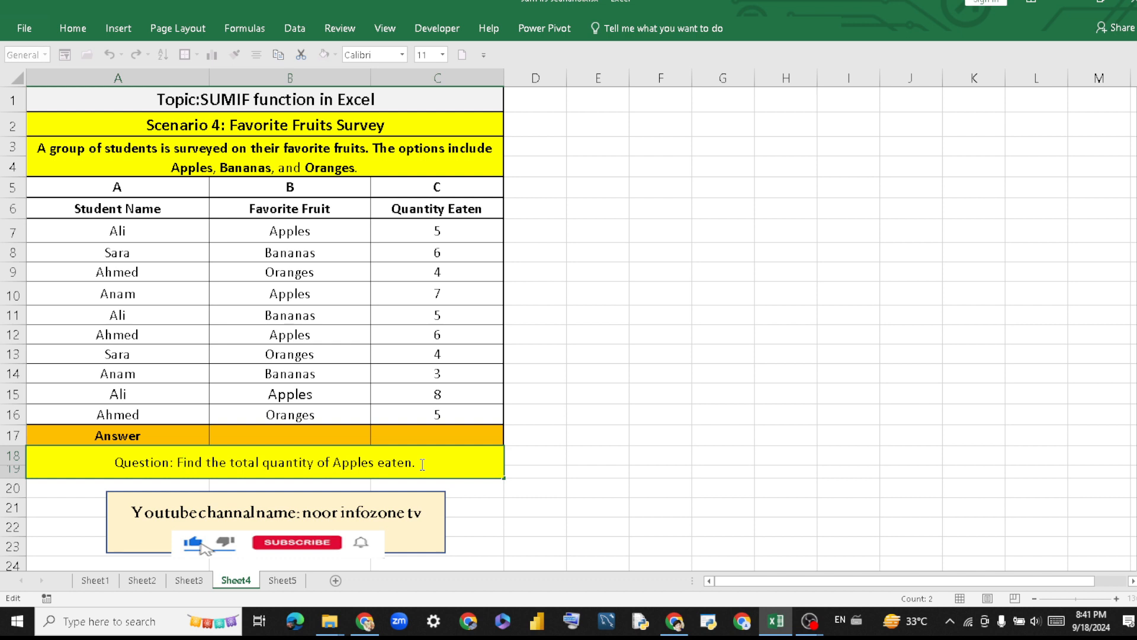
left_click(352, 435)
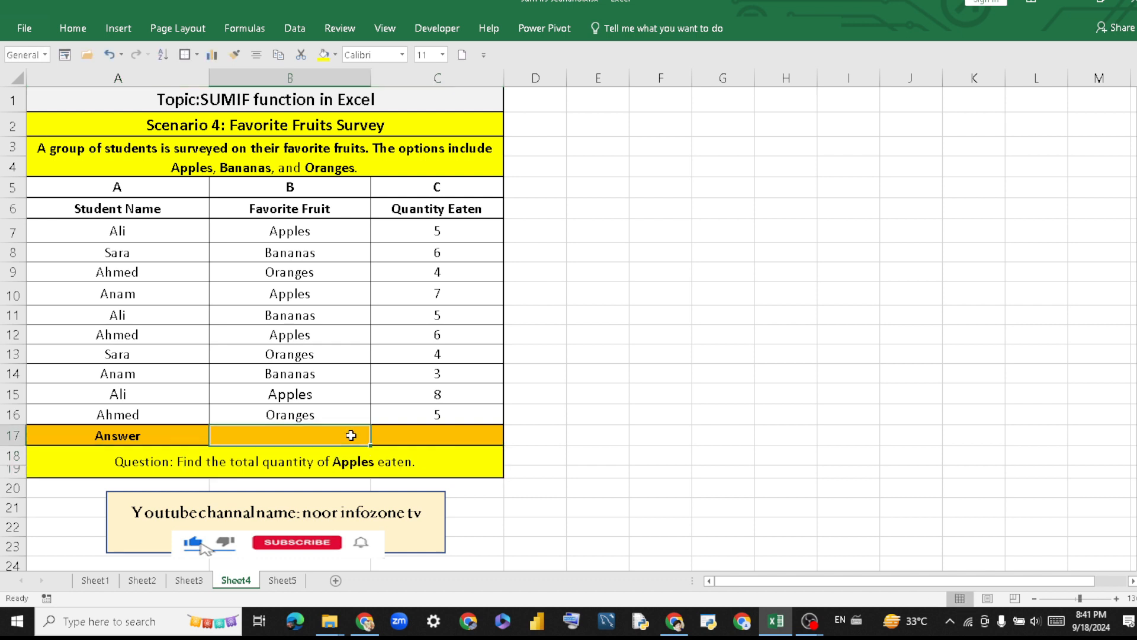
type("=sum")
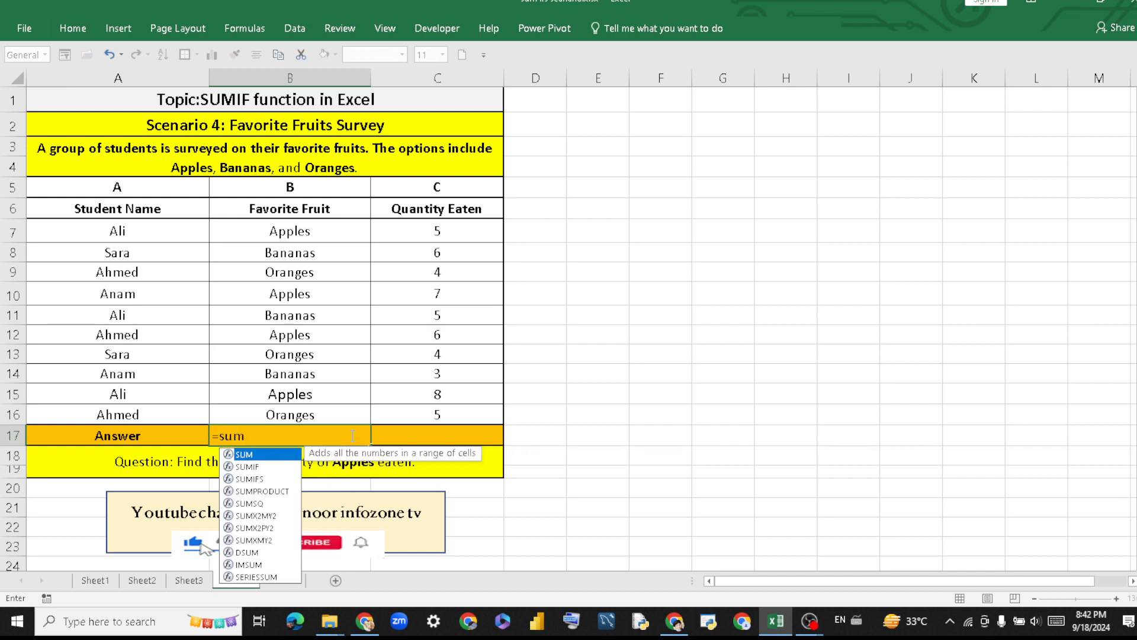
double_click(272, 467)
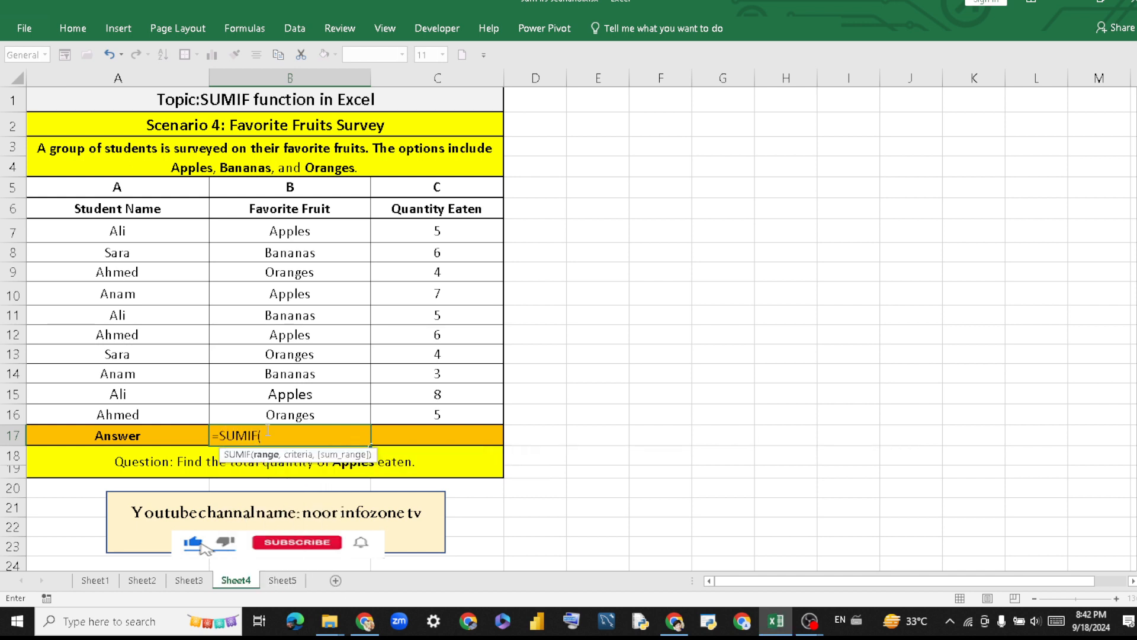
left_click_drag(248, 225, 267, 413)
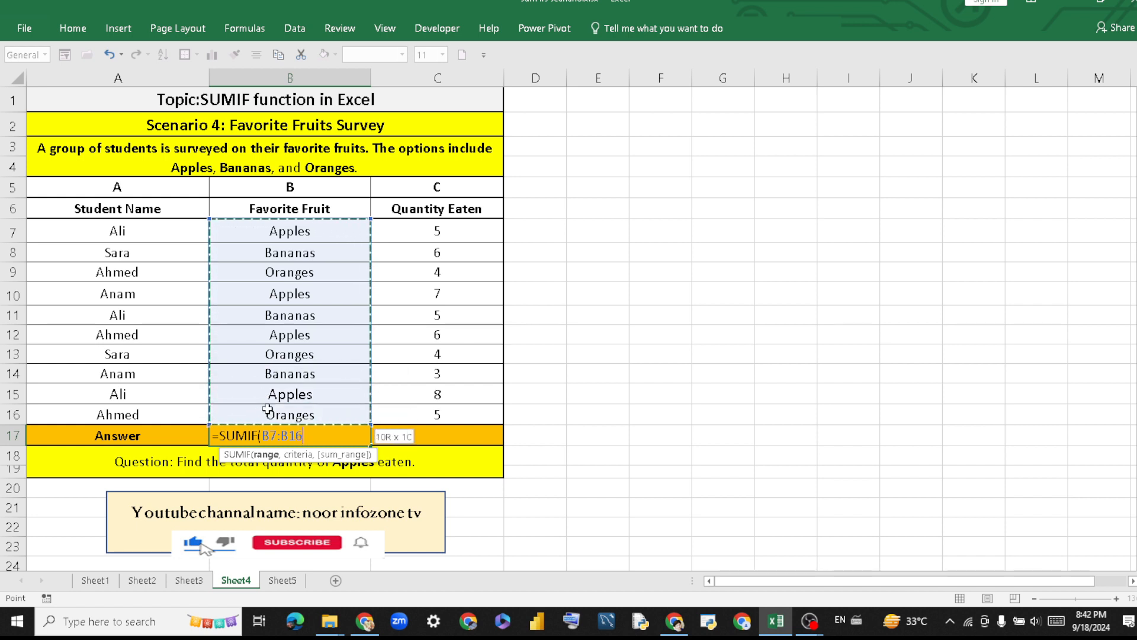
type(",")
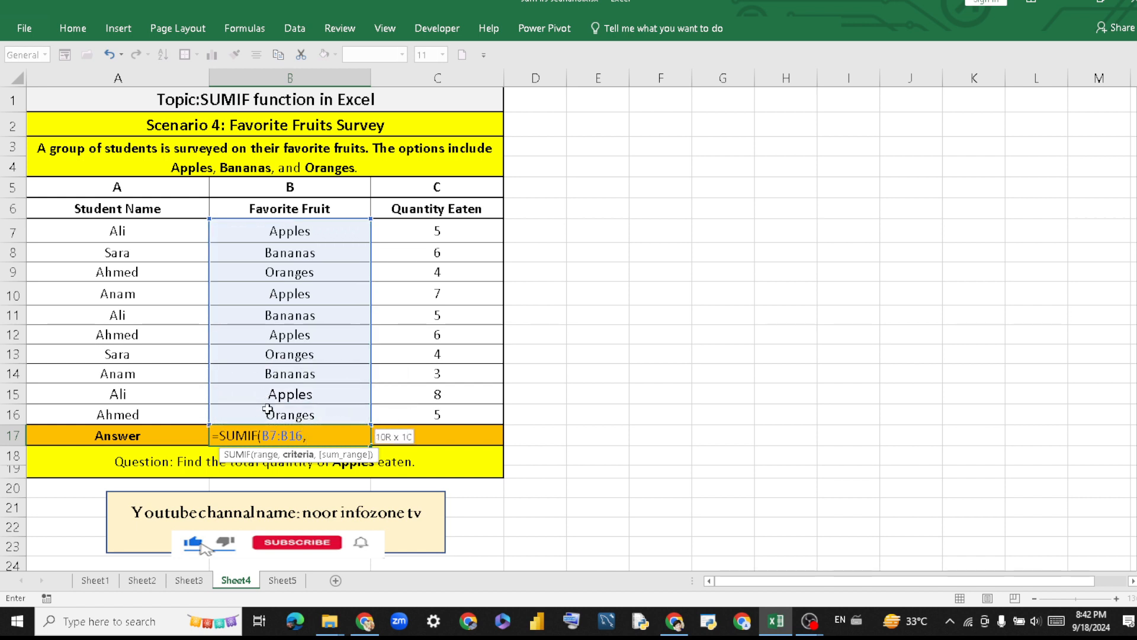
type("\"Apples\",")
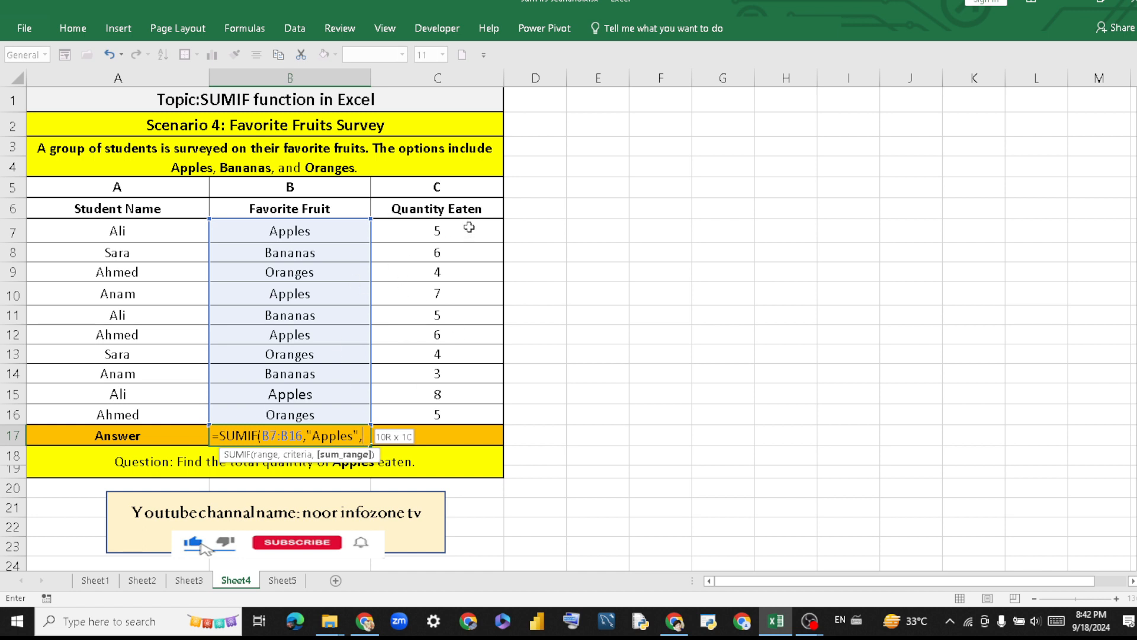
left_click_drag(469, 231, 481, 410)
type(")")
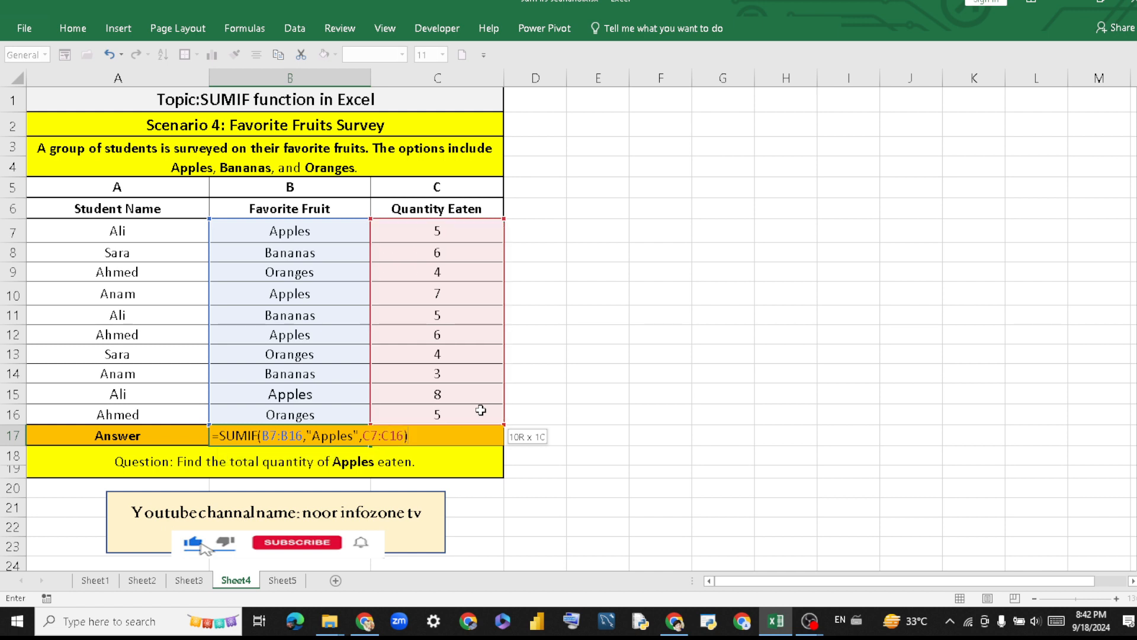
key("Return")
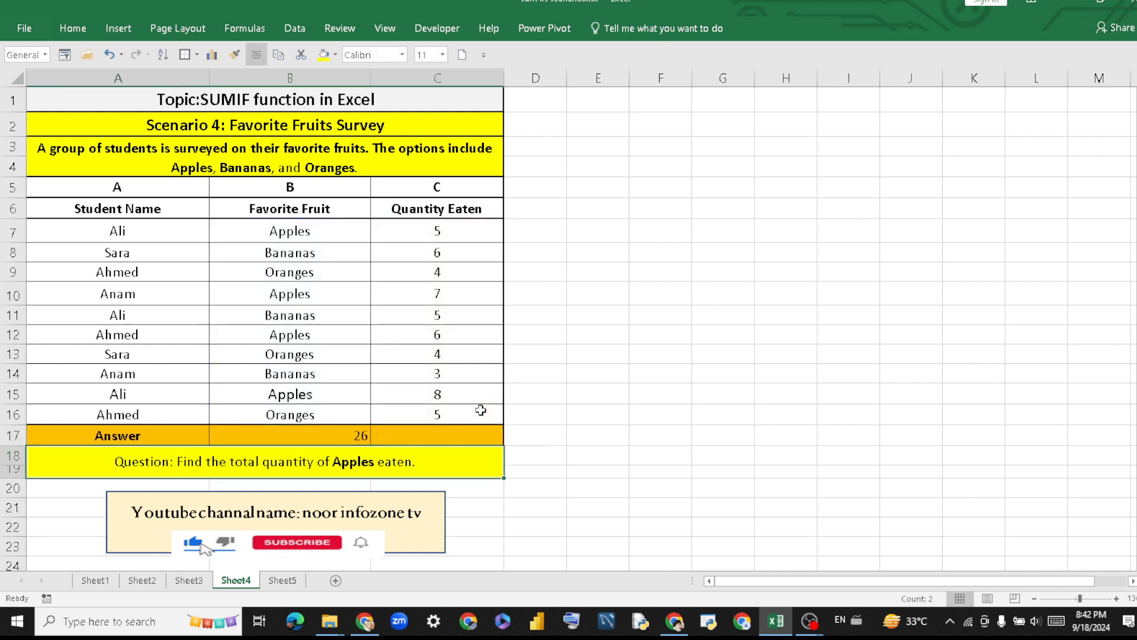
Make the Apples total in answer cell B17 bold and centre it horizontally.
left_click(320, 438)
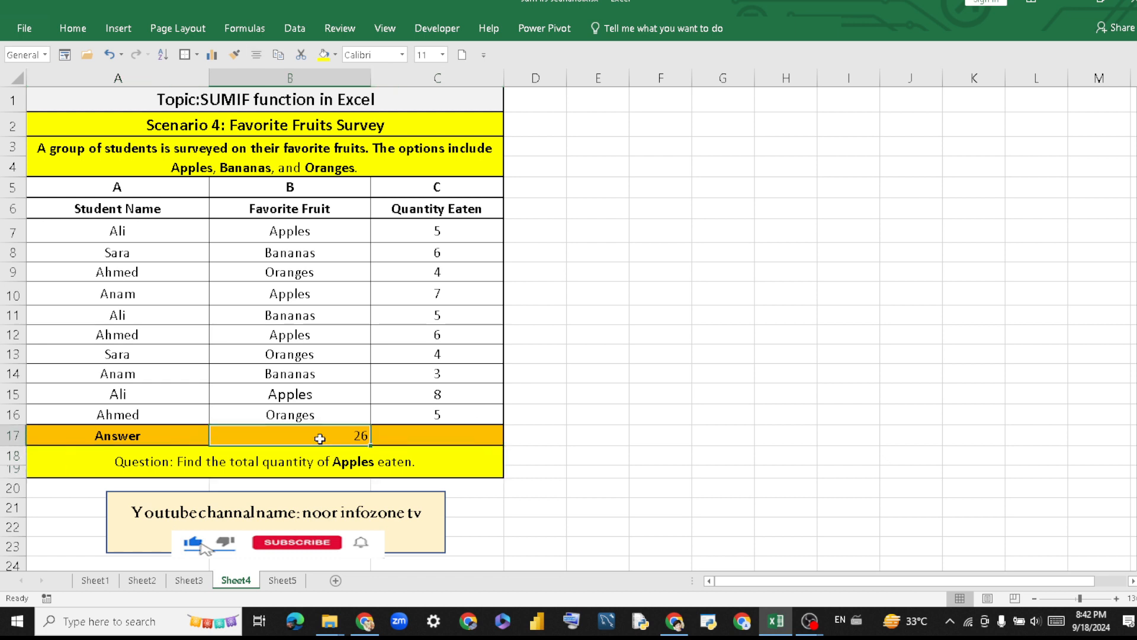
key("ctrl+b")
left_click(78, 25)
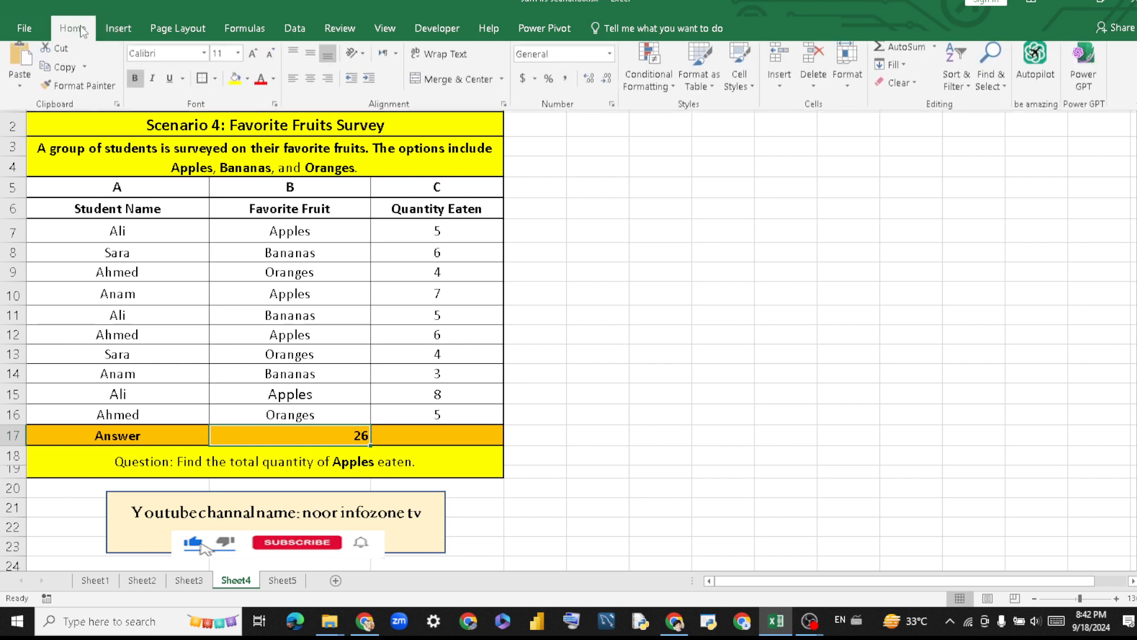
left_click(312, 90)
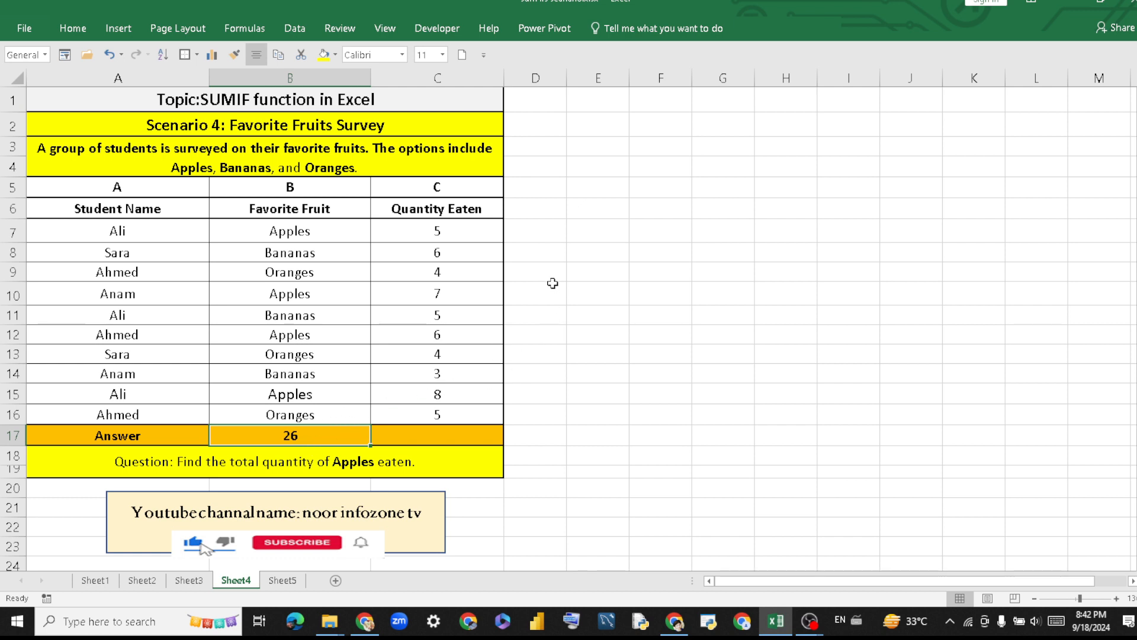
Cross-check the Apples total by adding its individual quantities in cell D8 with the formula =C7+C10+C12+C15.
left_click(546, 253)
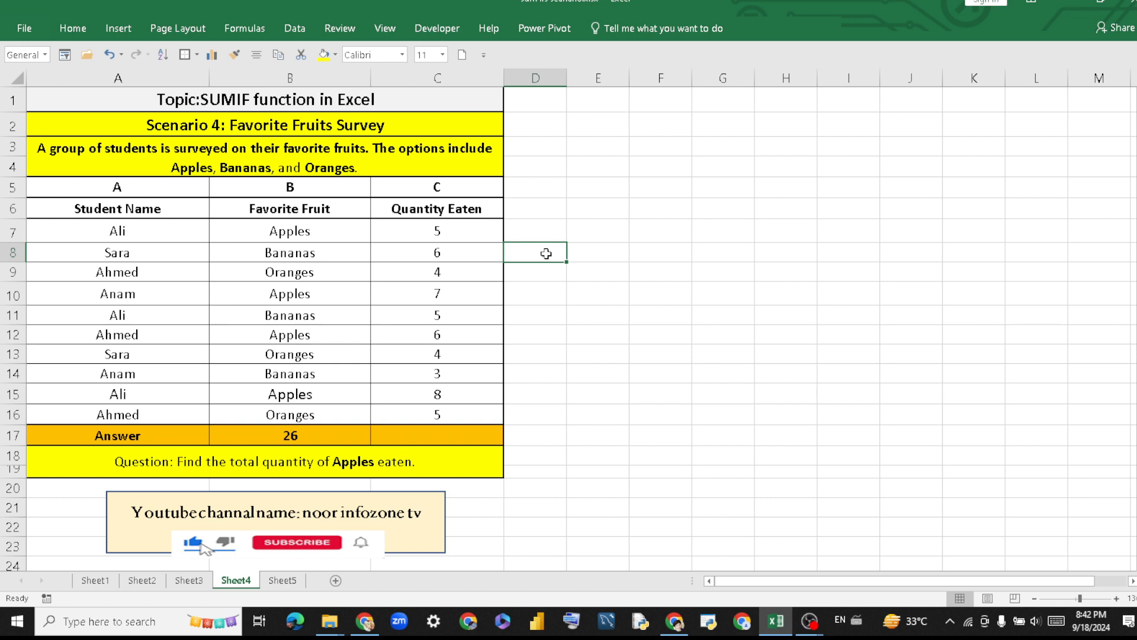
type("=")
left_click(451, 229)
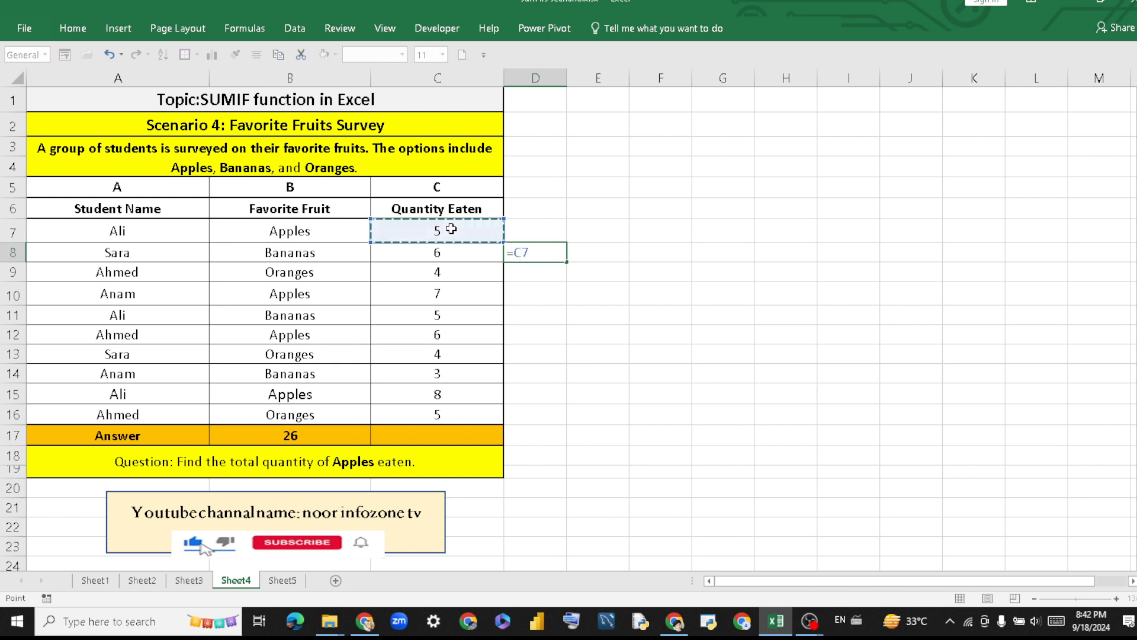
type("+")
left_click(445, 292)
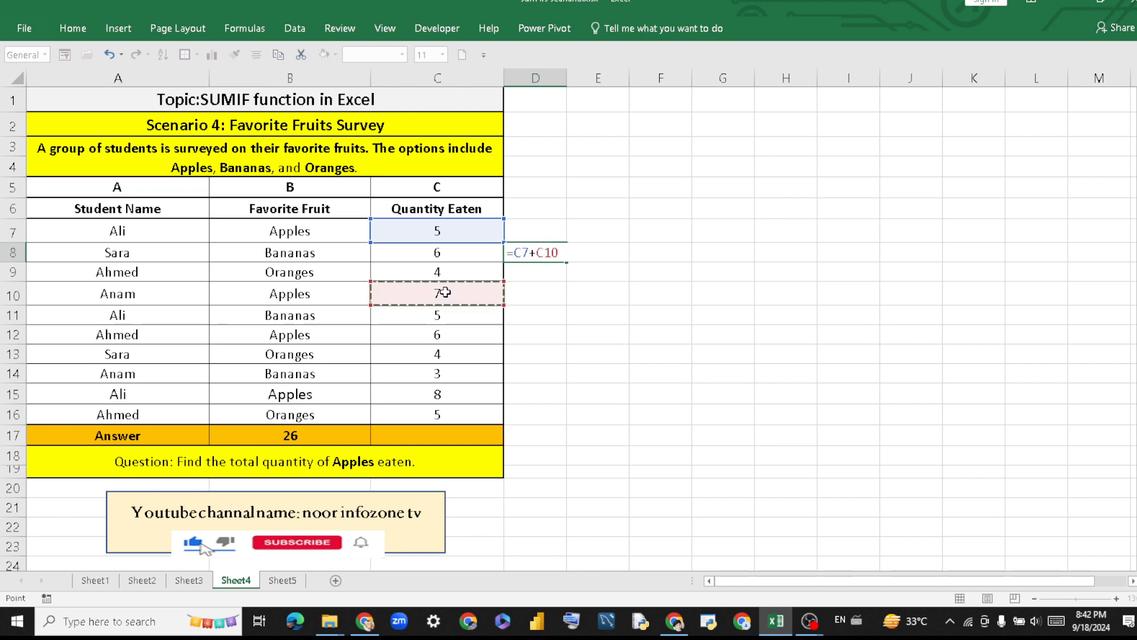
type("+")
left_click(452, 338)
type("+")
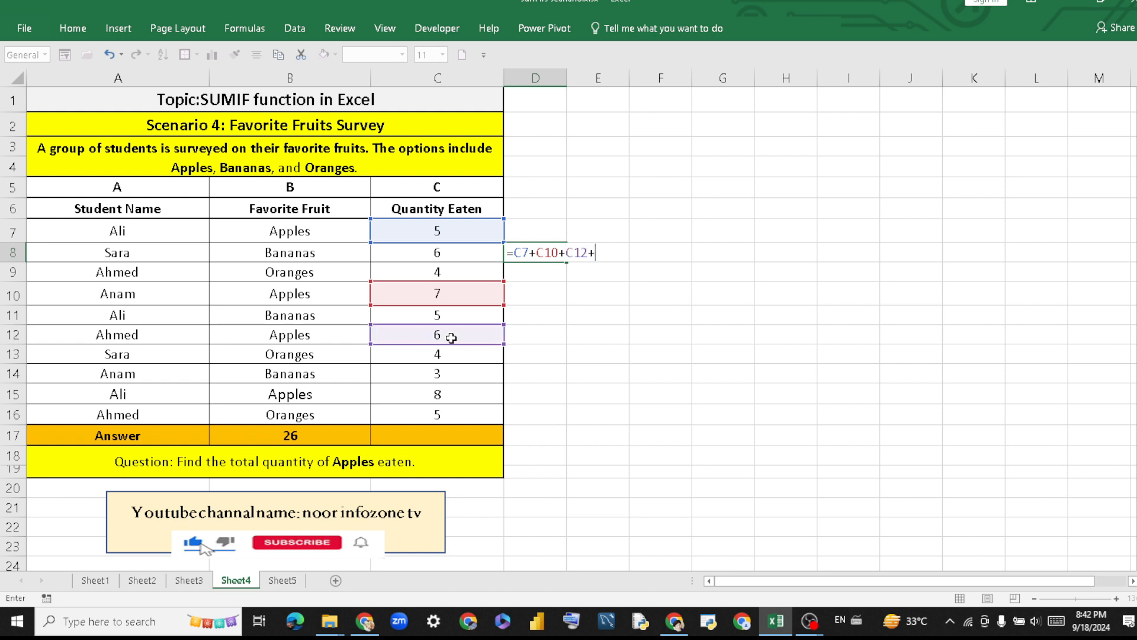
left_click(459, 395)
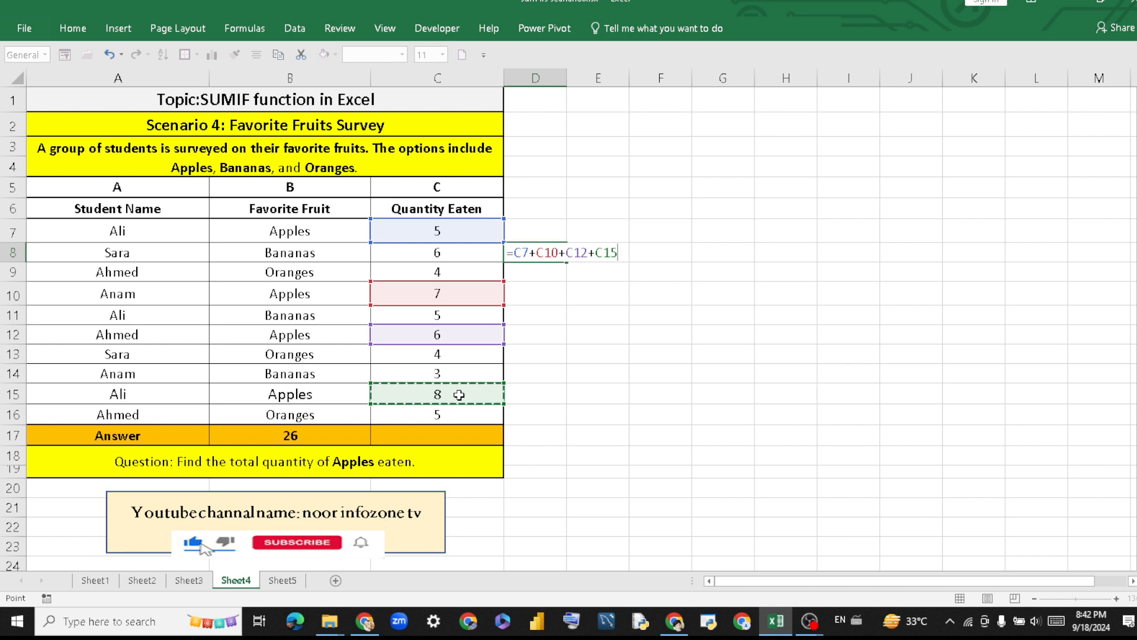
key("Return")
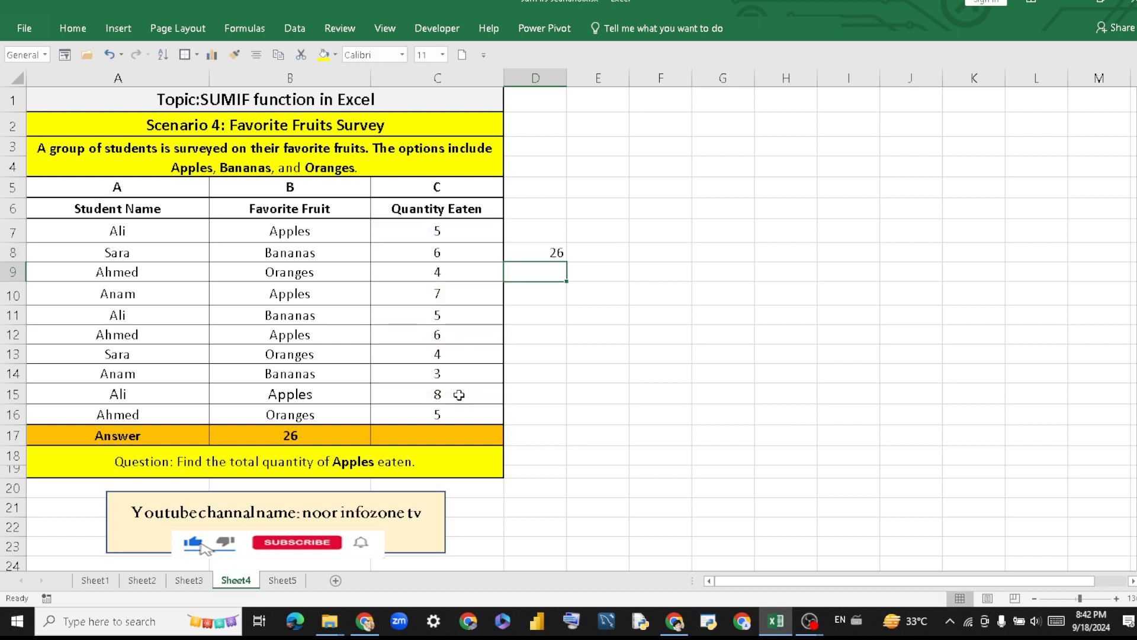
Fill the manual check total in cell D8 with yellow.
left_click(551, 253)
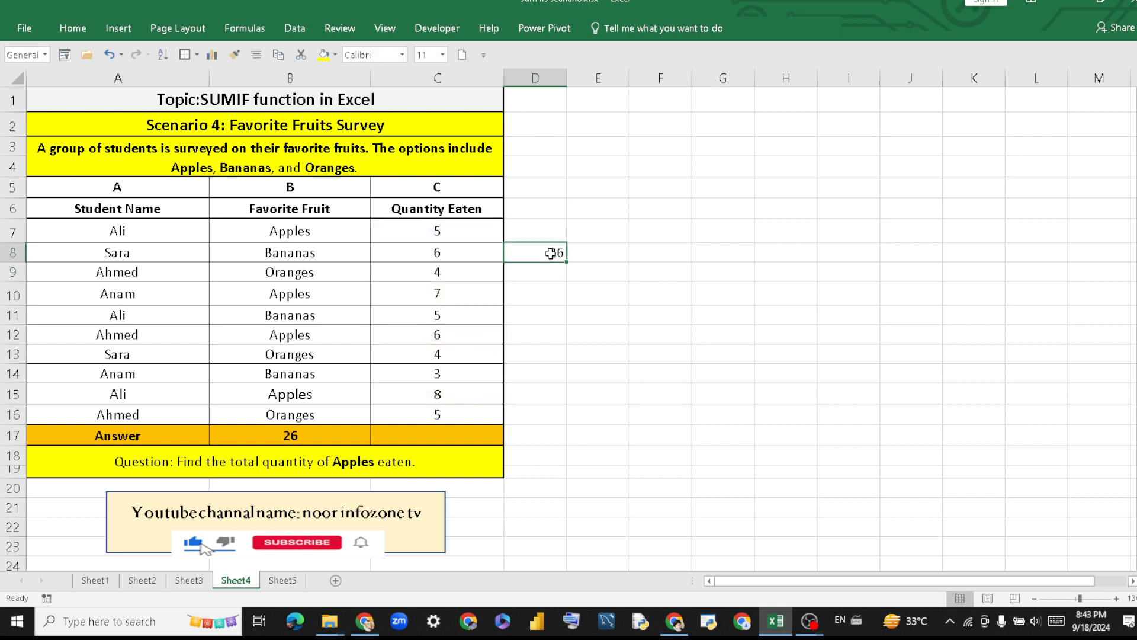
left_click(324, 54)
left_click(522, 416)
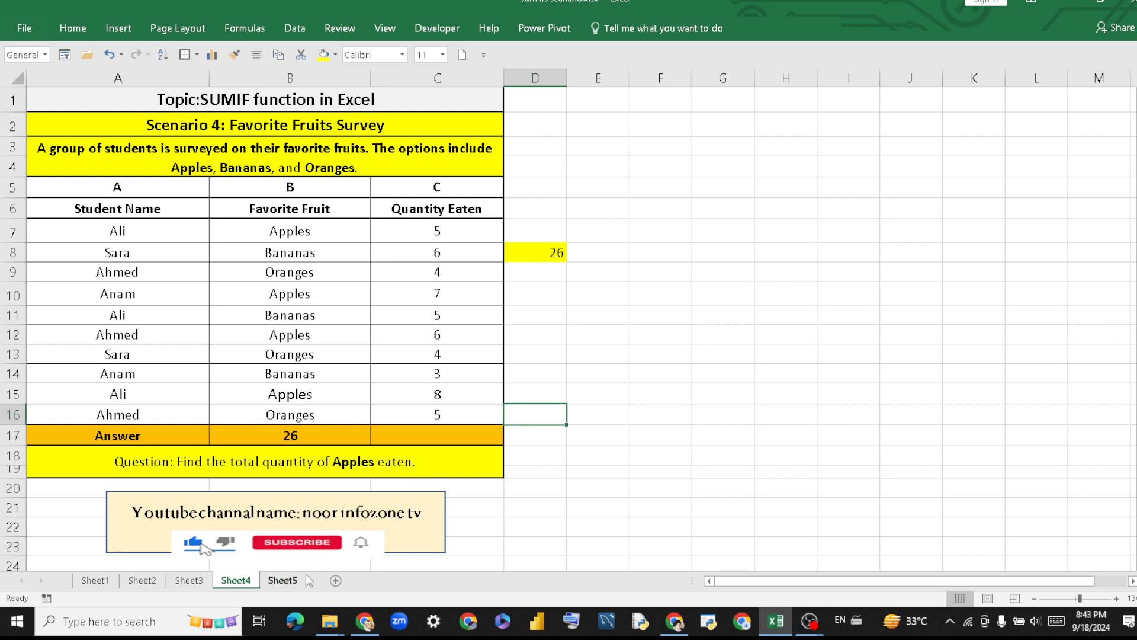
On Sheet5, delete rows 19 and 20 containing the leftover Avengers question.
left_click(283, 580)
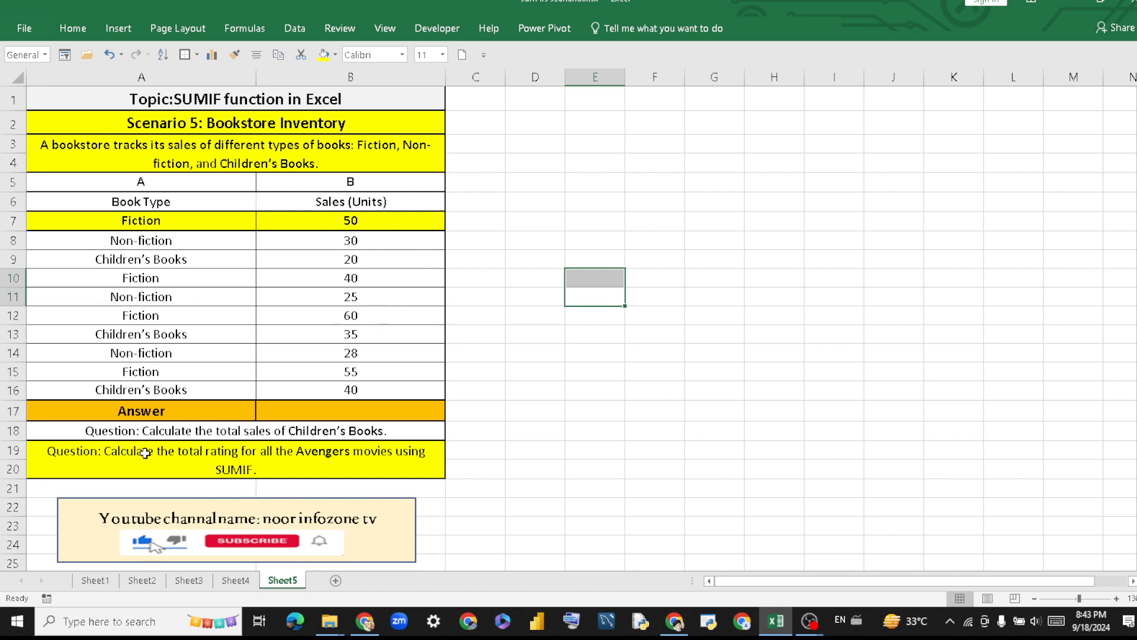
left_click(6, 450)
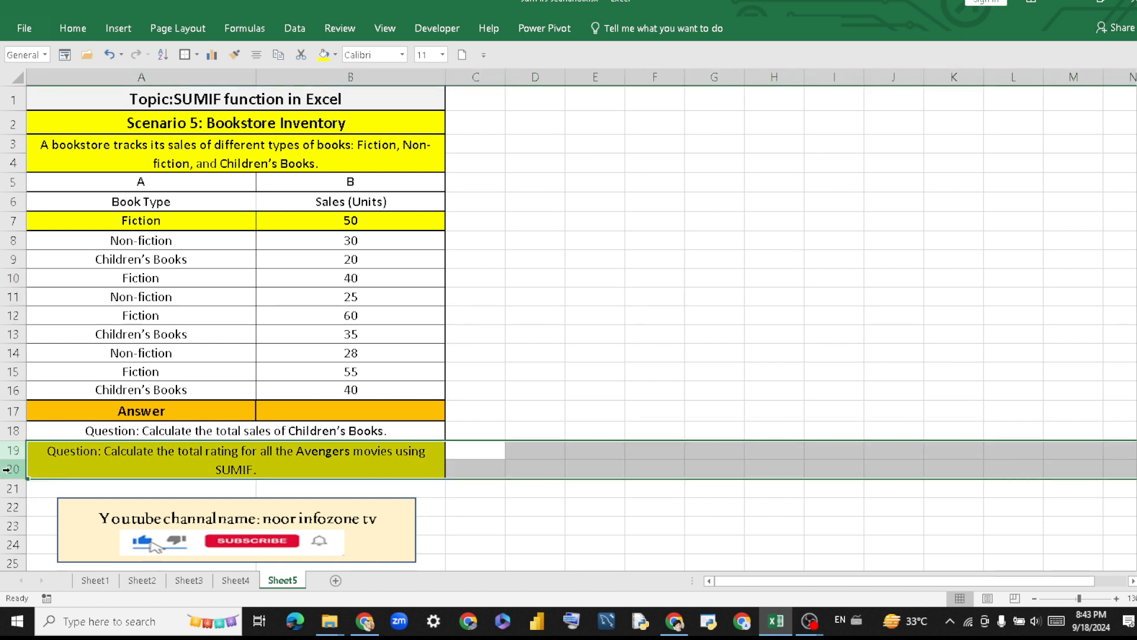
right_click(6, 468)
left_click(52, 370)
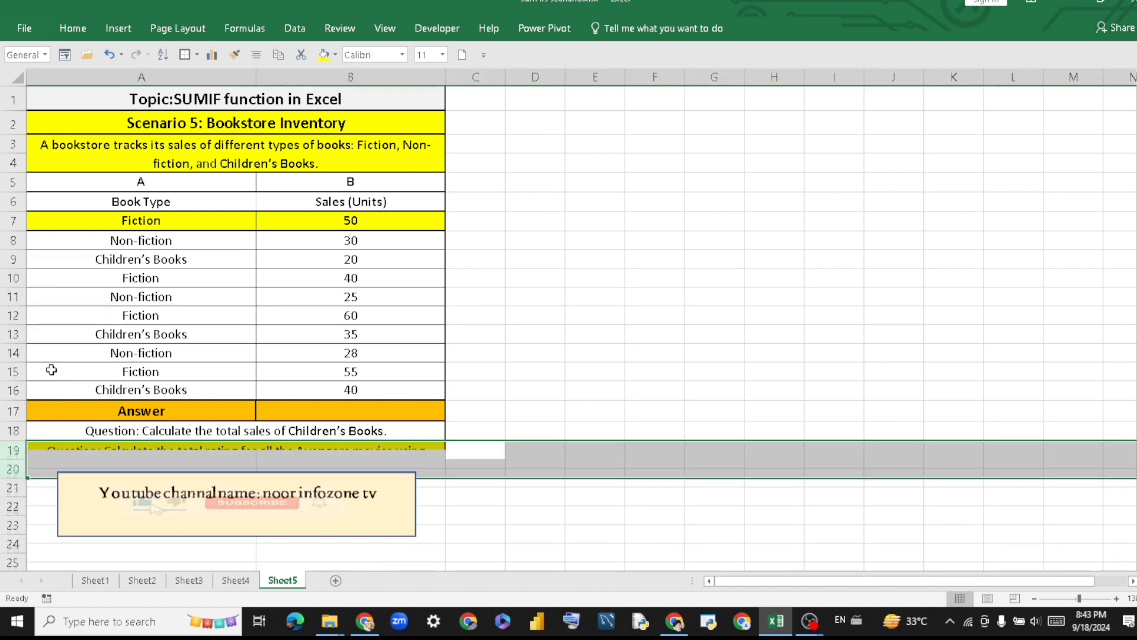
Fill the Children's Books question in row 18 with yellow.
left_click(112, 431)
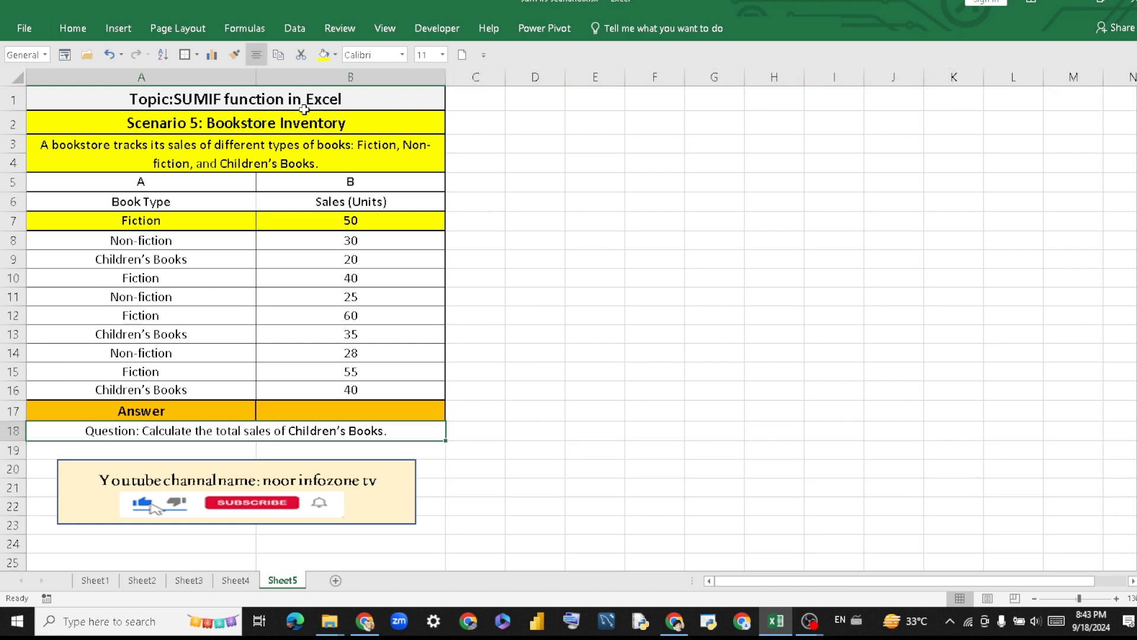
left_click(323, 54)
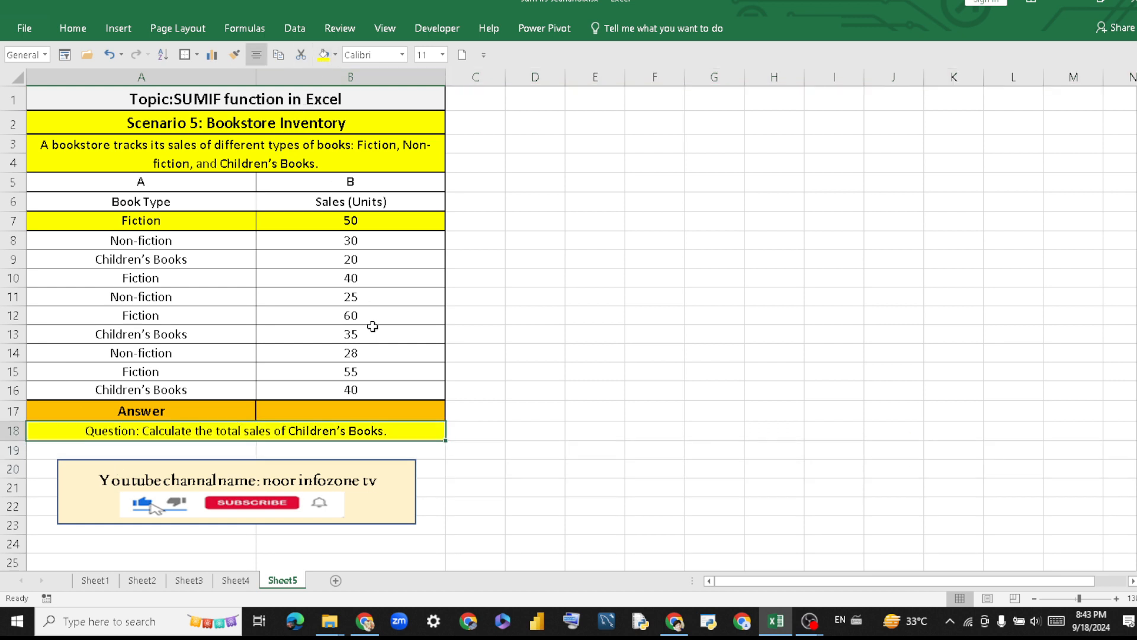
double_click(330, 433)
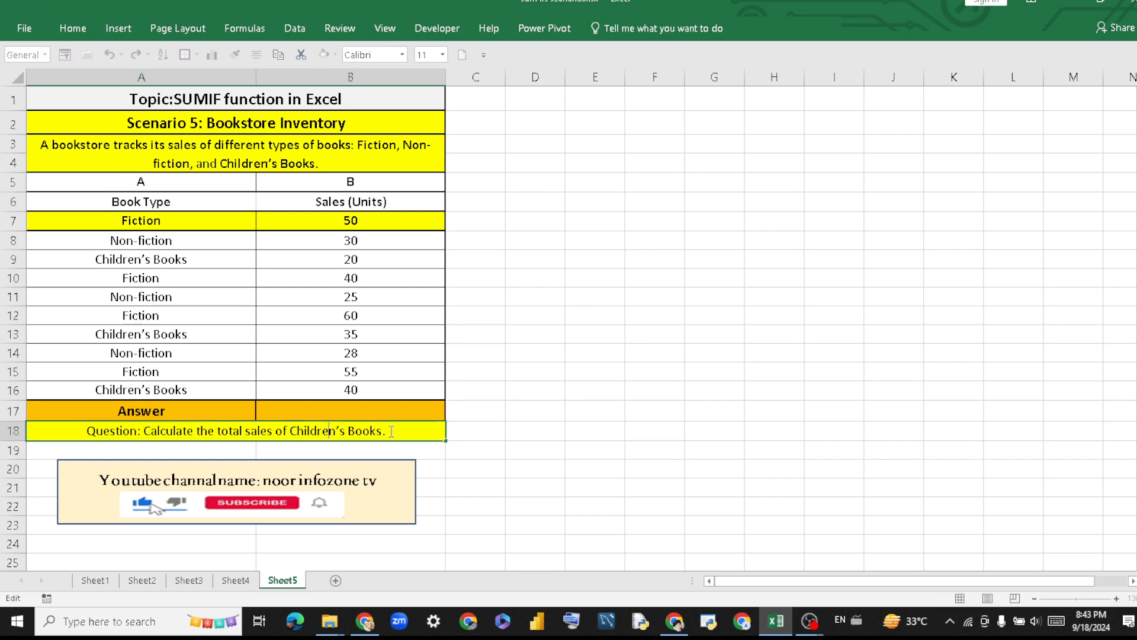
left_click(508, 480)
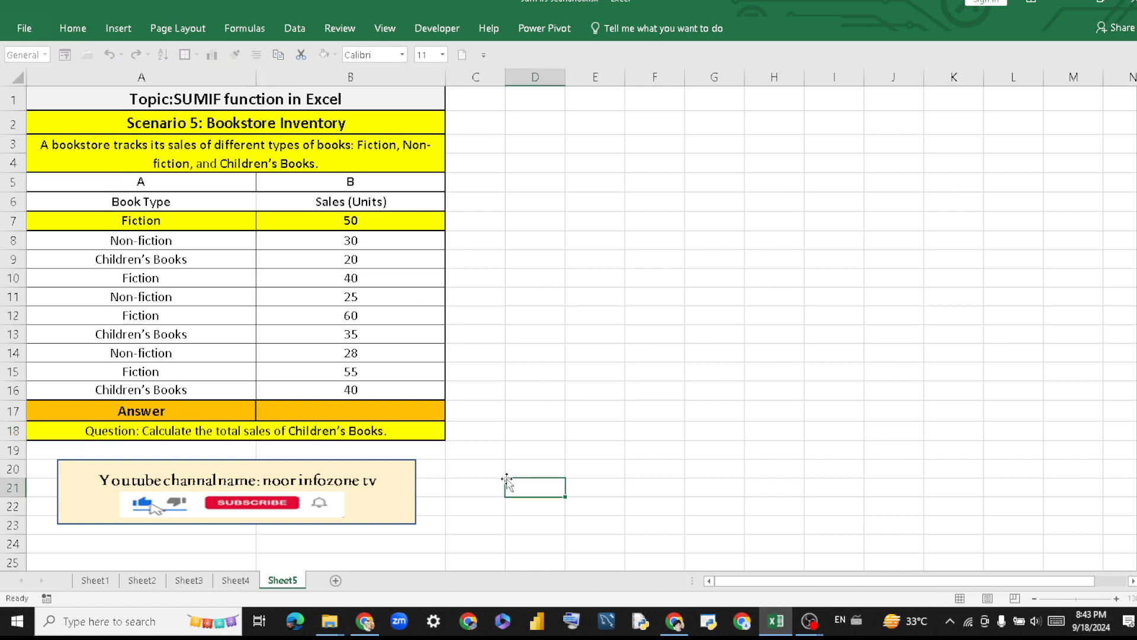
Begin a SUMIF formula in answer cell B17 using the book types in A7:A16 as the range.
left_click(375, 409)
type("=s")
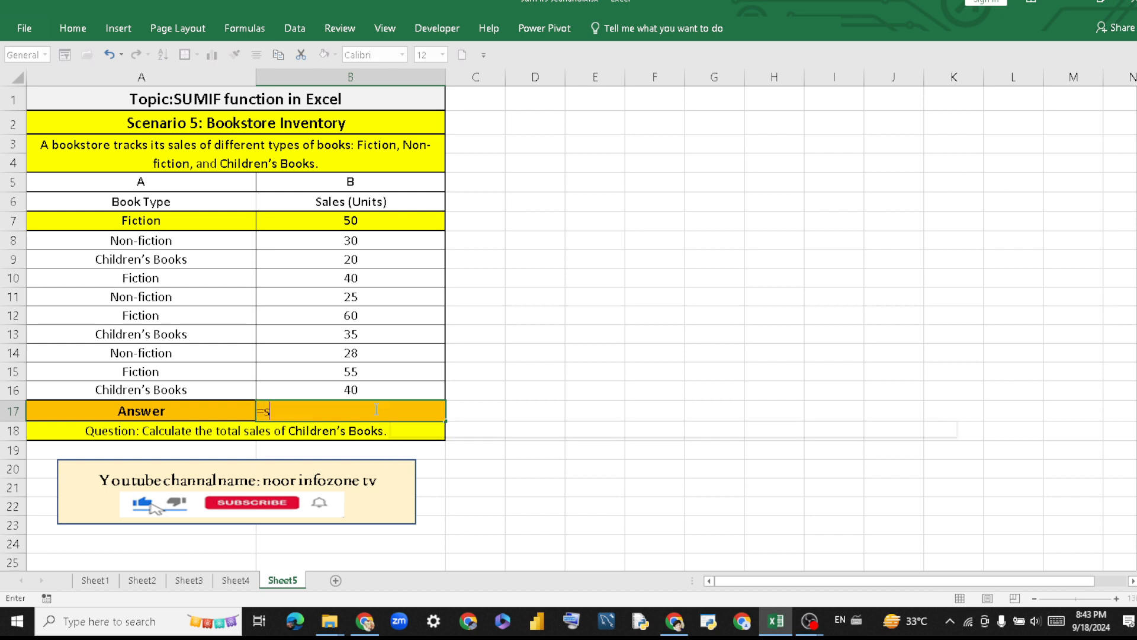
type("um")
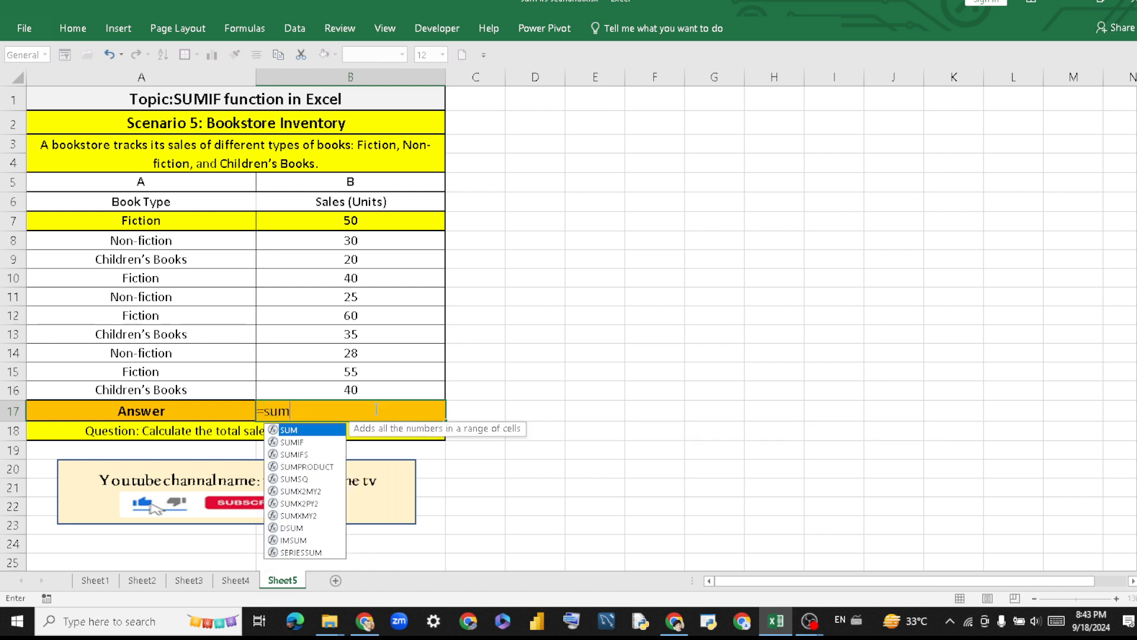
double_click(321, 442)
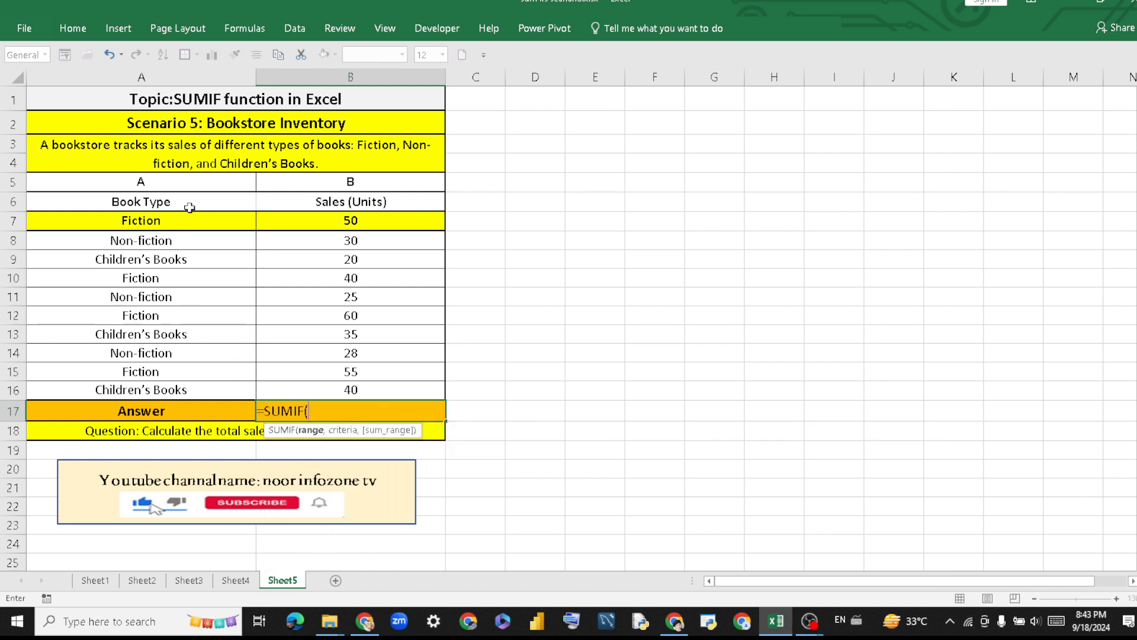
left_click_drag(190, 220, 199, 385)
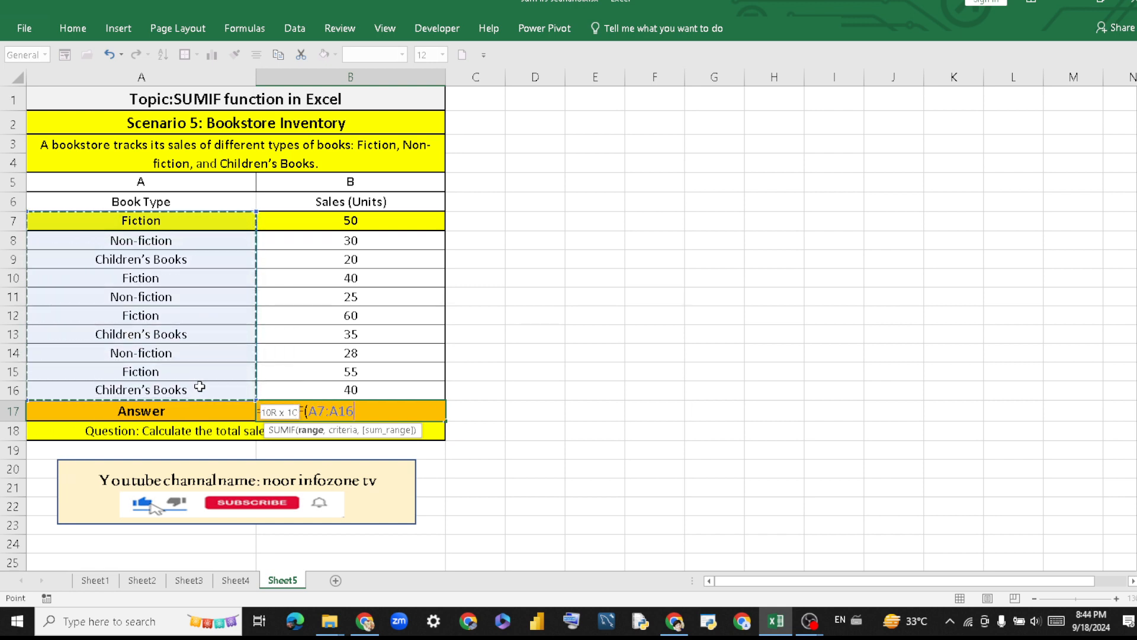
type(",")
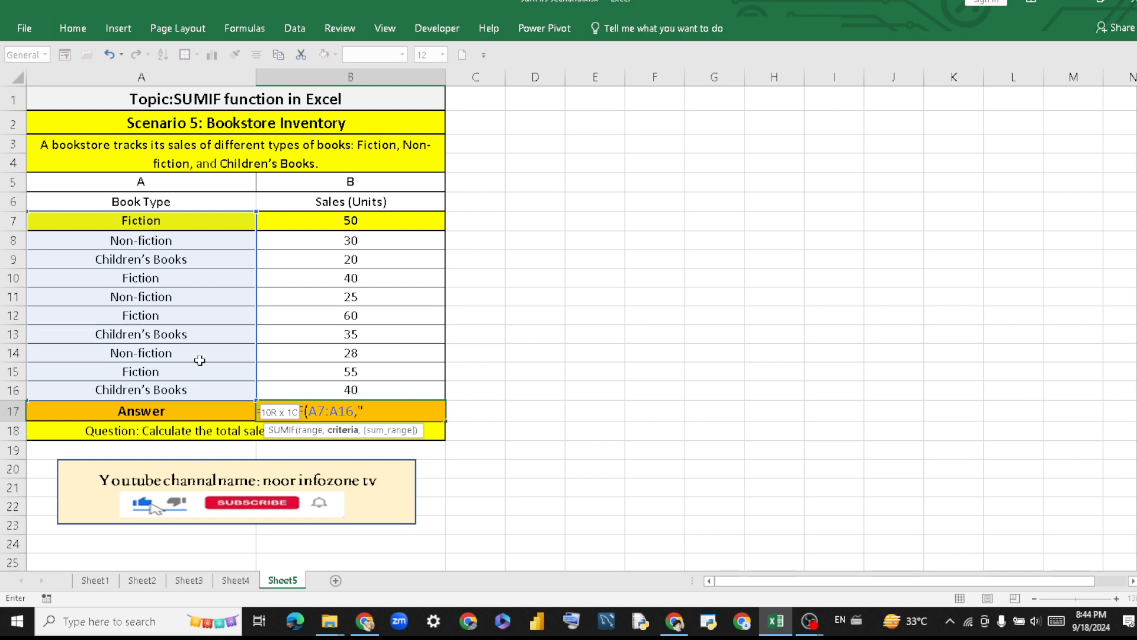
Try to complete the SUMIF formula with criterion text "Children's Books, leaving the quote unclosed, and sum range B7:B16.
type("Children's Books")
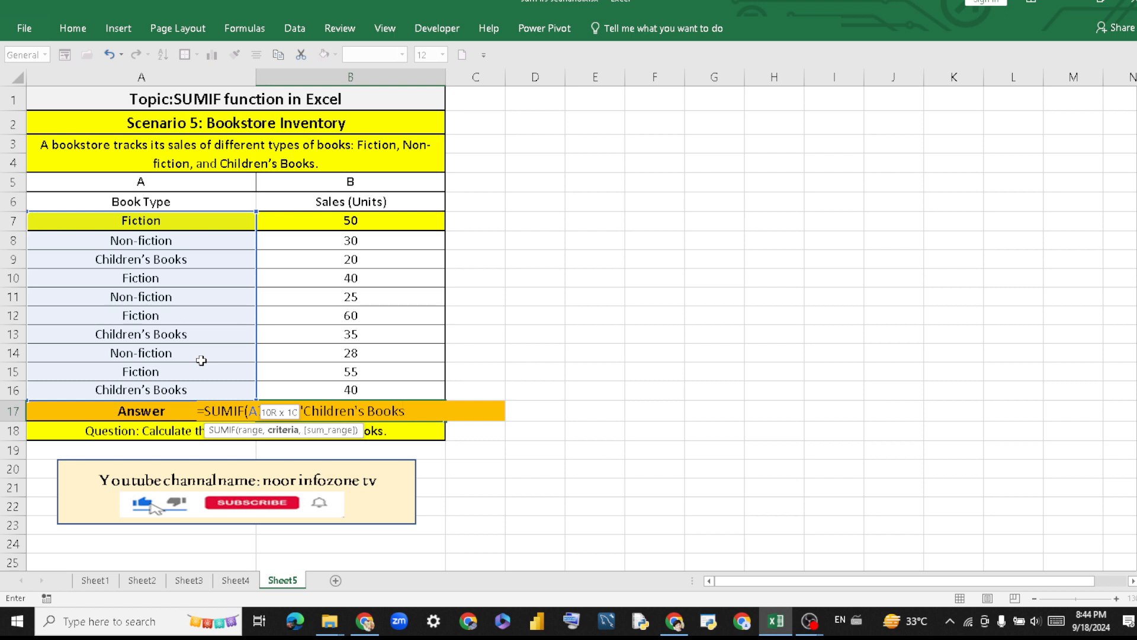
type(",")
left_click_drag(367, 222, 376, 386)
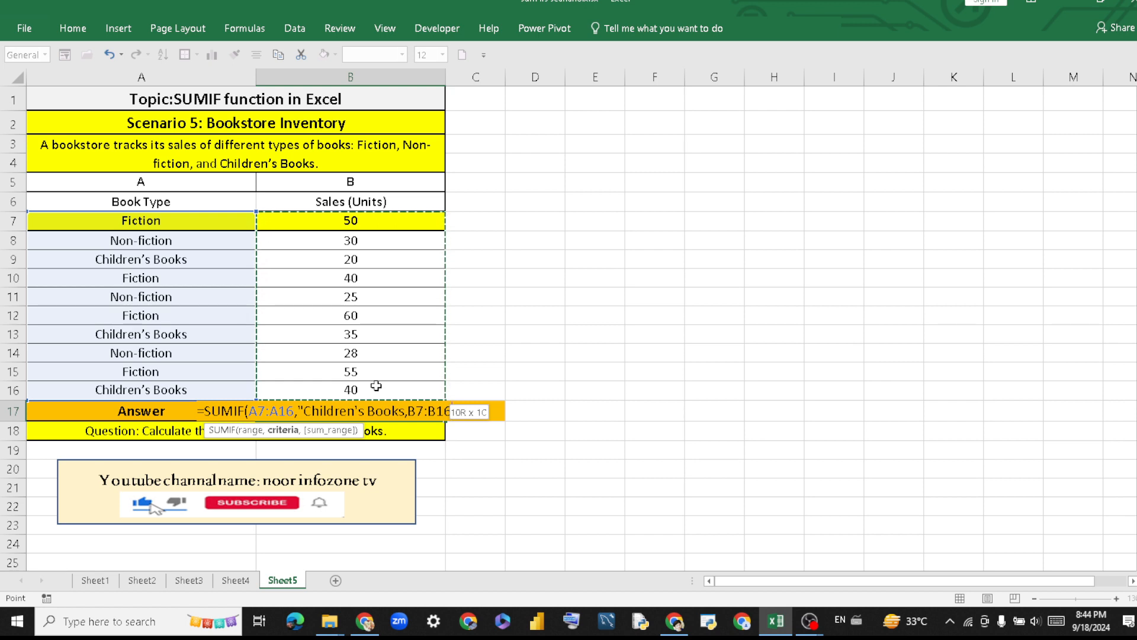
type(")")
key("Return")
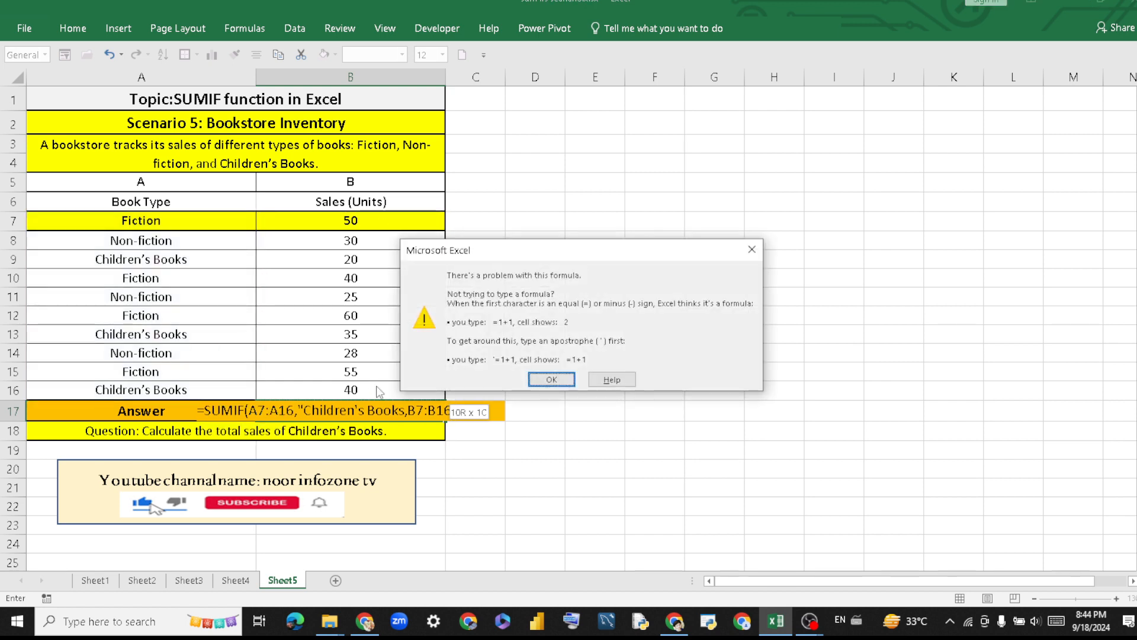
left_click(561, 378)
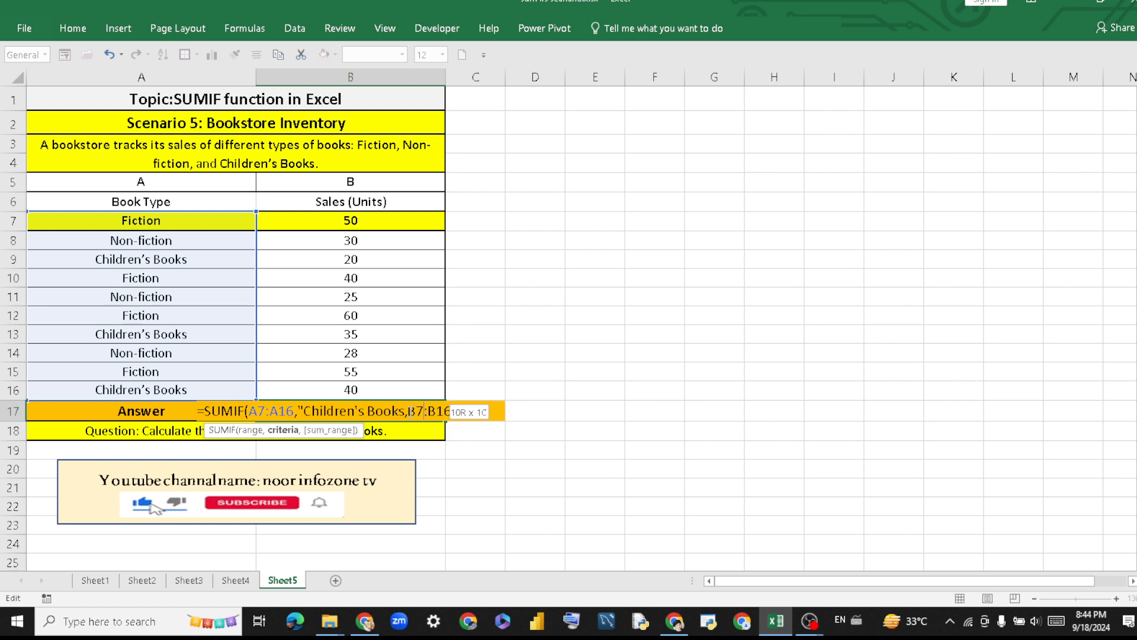
key("Return")
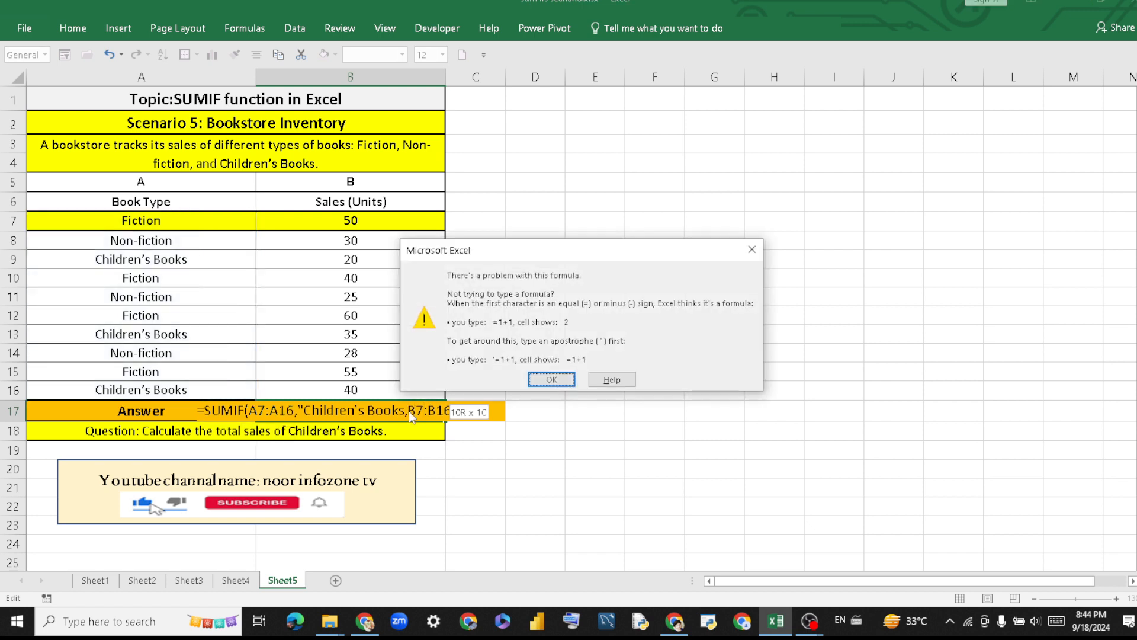
left_click(551, 380)
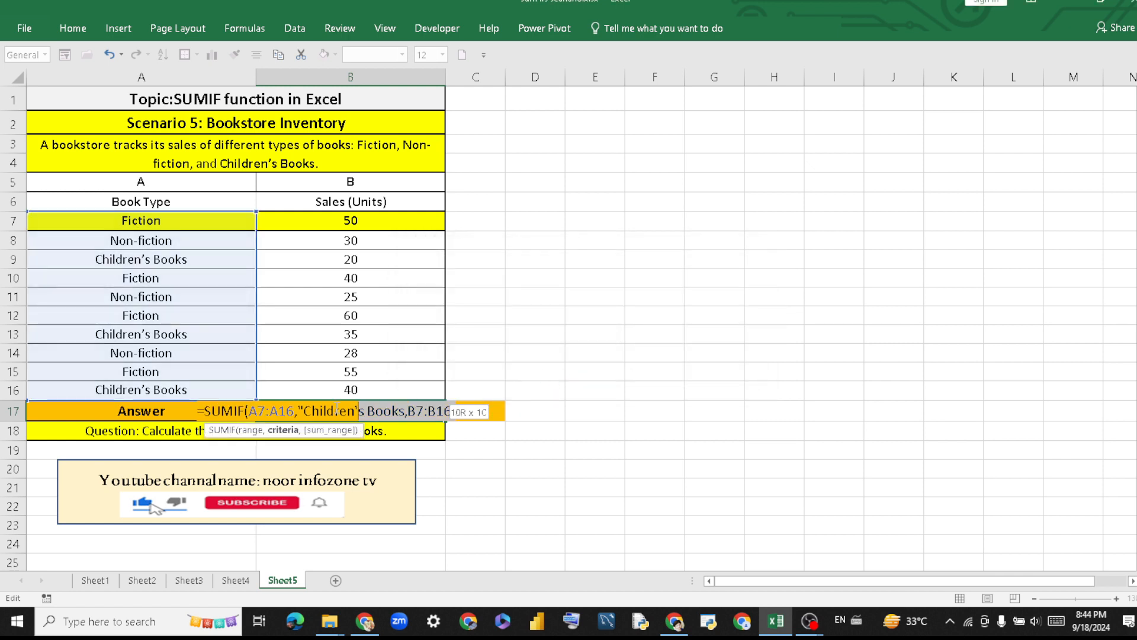
Clear the faulty SUMIF formula from answer cell B17.
left_click_drag(336, 408, 205, 410)
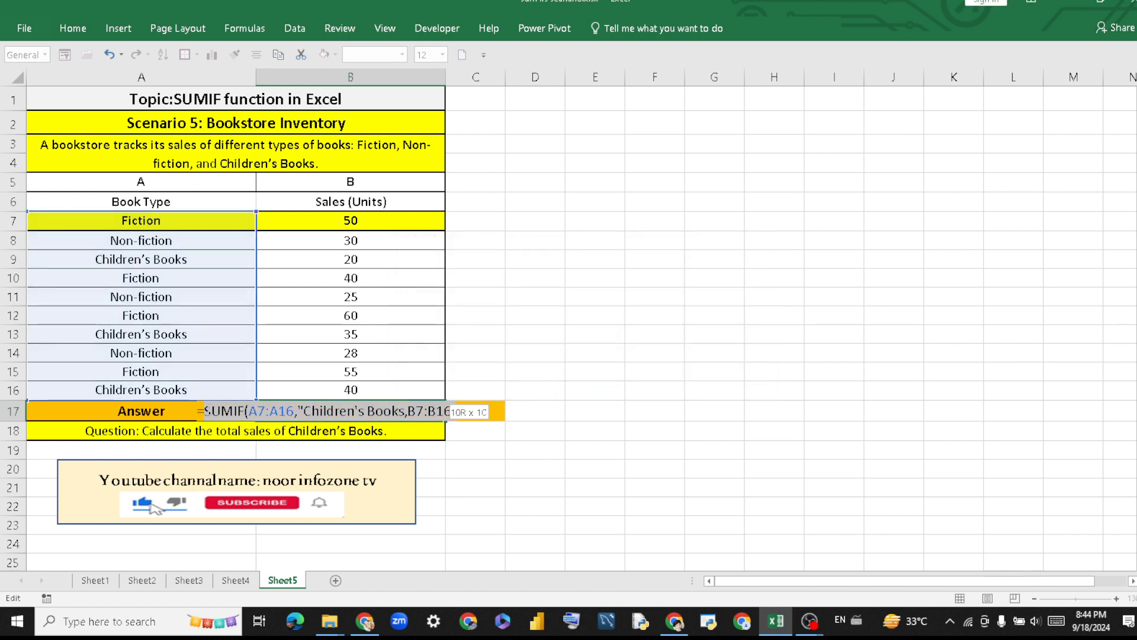
key("BackSpace")
key("BackSpace")
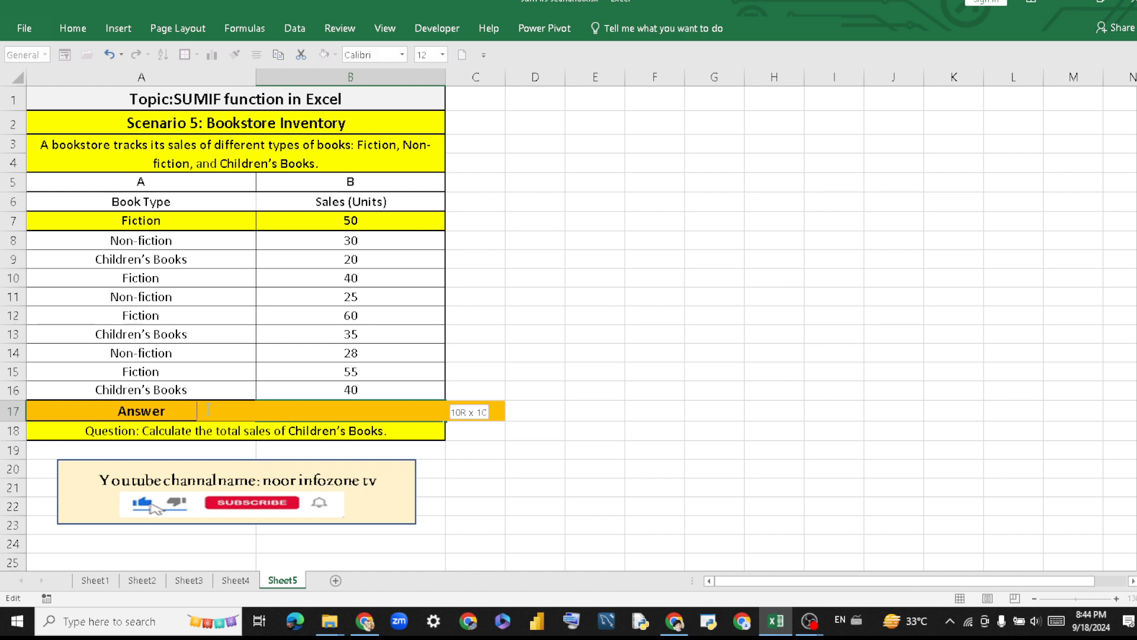
left_click(702, 255)
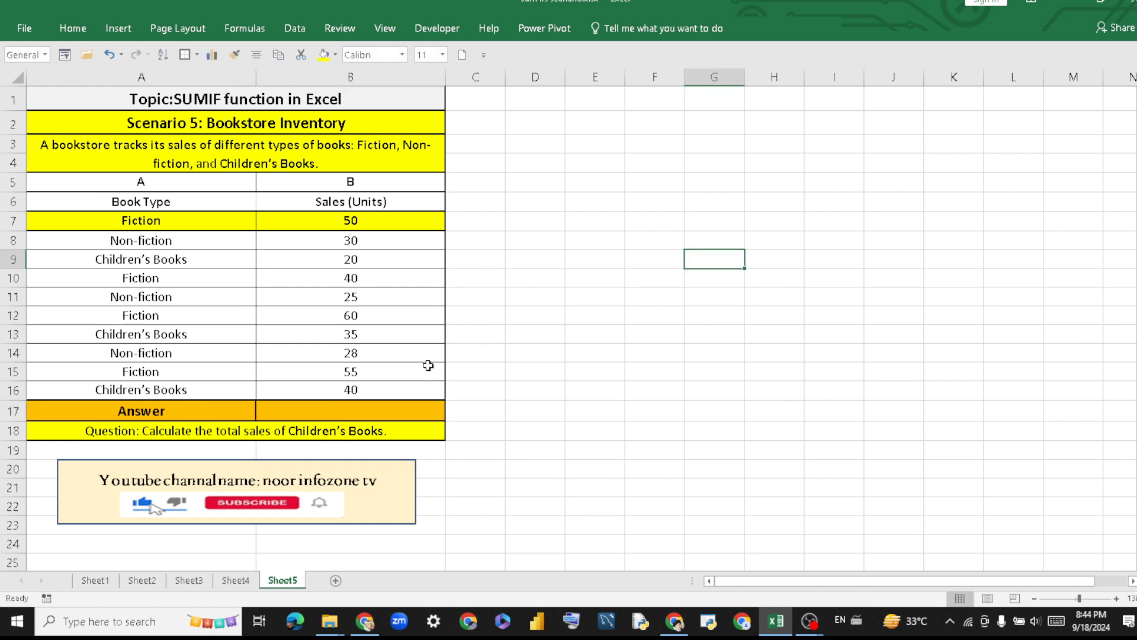
Restart the SUMIF formula in answer cell B17 with A7:A16 as the criteria range.
left_click(319, 414)
type("=")
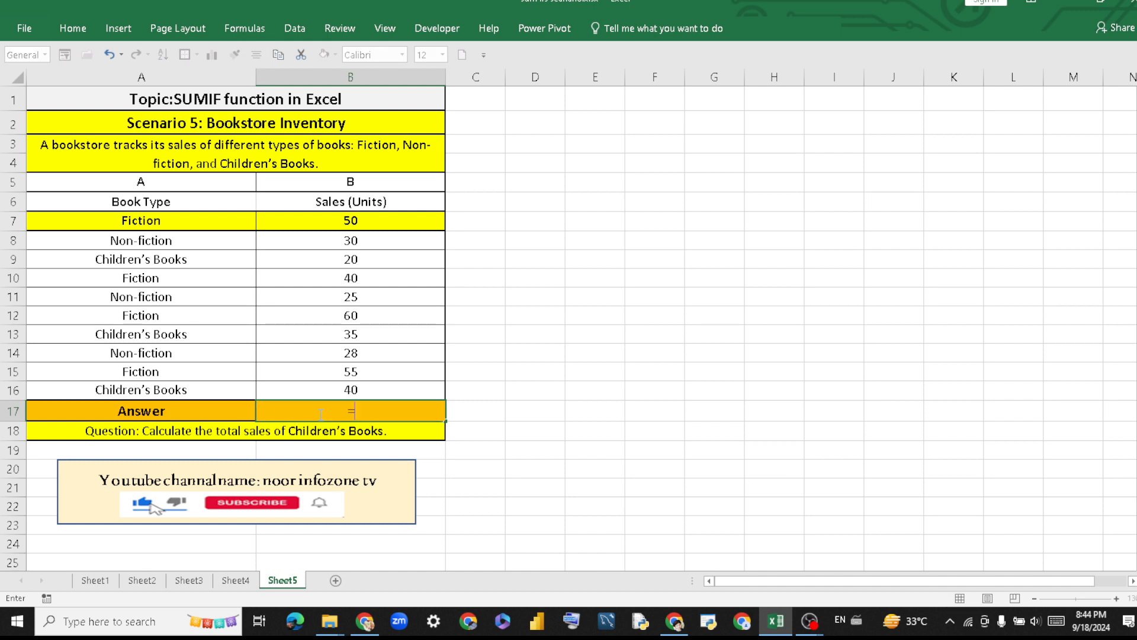
type("sum")
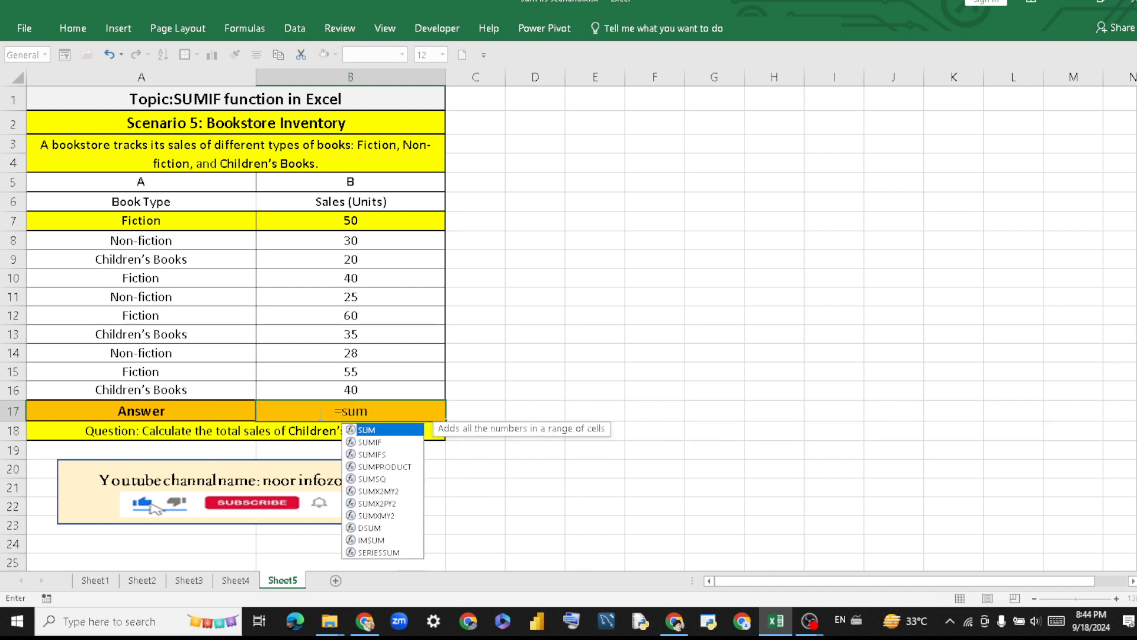
double_click(361, 442)
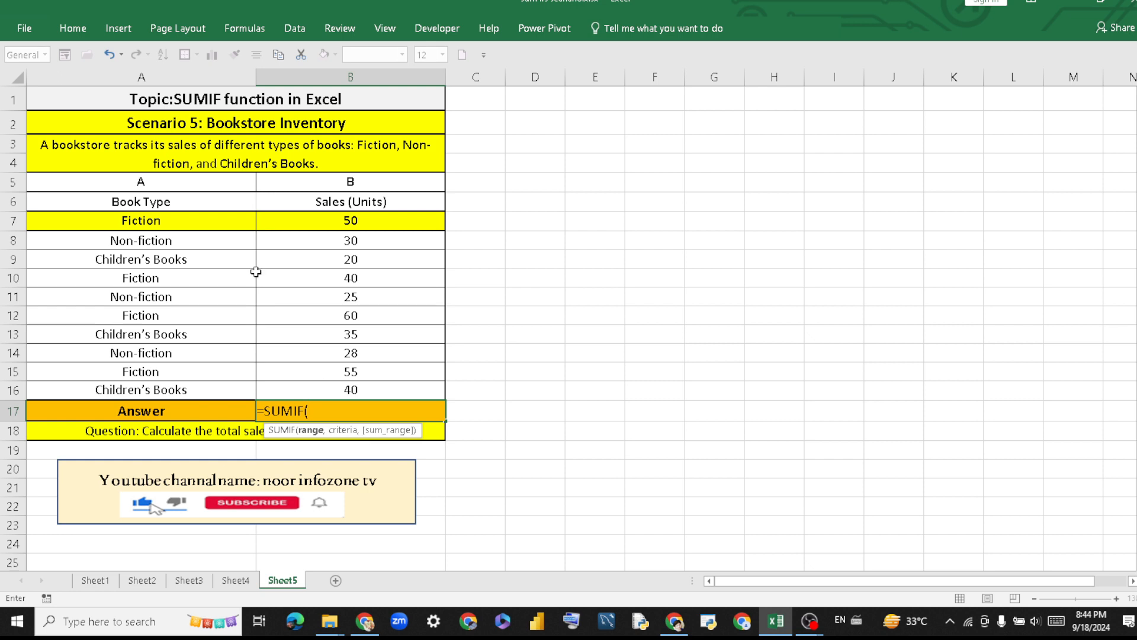
left_click_drag(218, 224, 213, 388)
type(",")
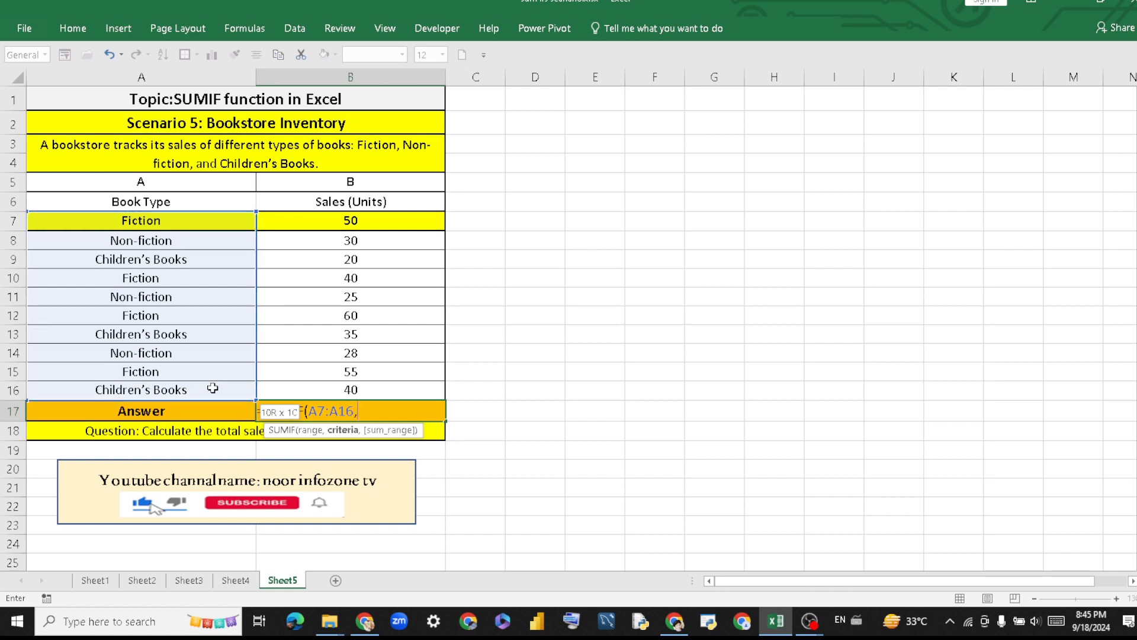
Add the unquoted criterion Children`s Books and the sum range B7:B16, and try to enter the formula.
type("Children")
type("Books")
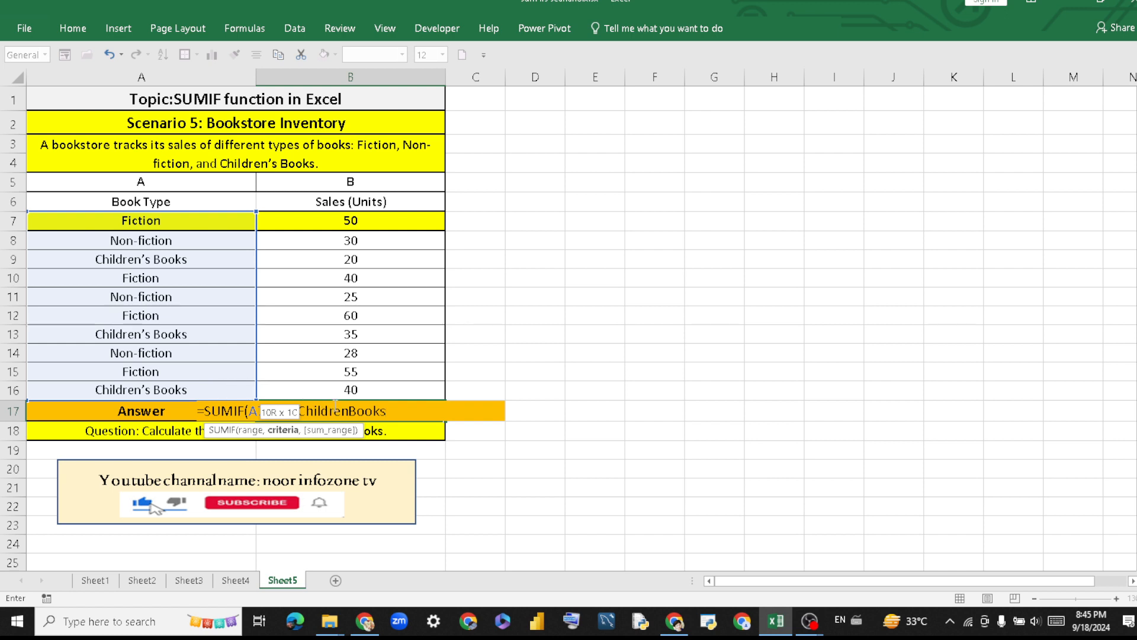
left_click(350, 411)
type("s")
left_click(433, 409)
type(",")
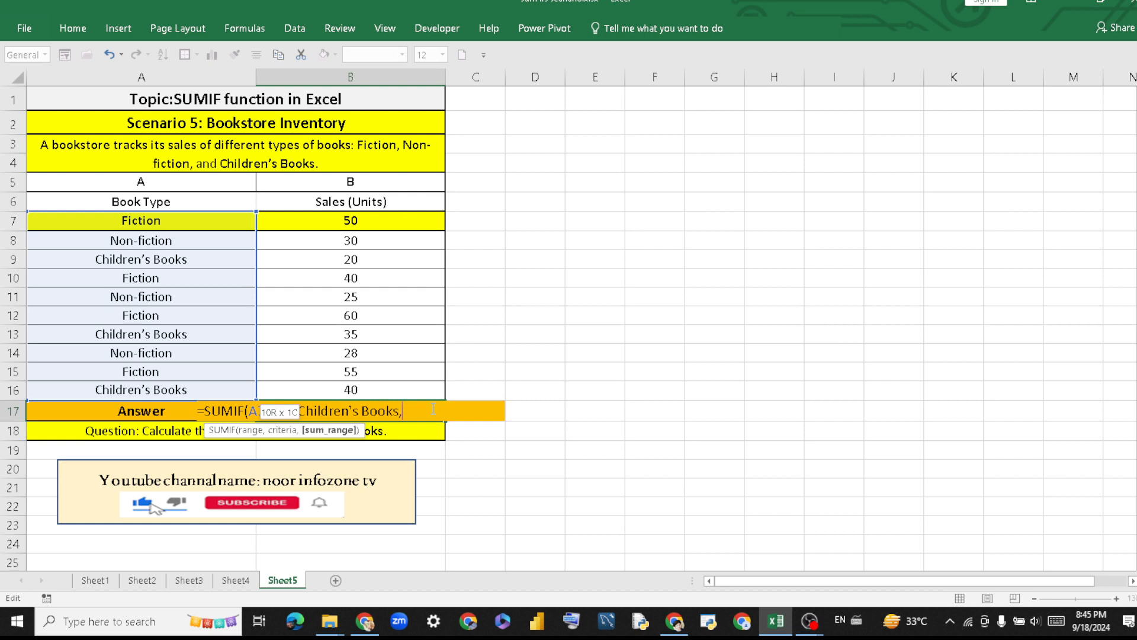
left_click_drag(420, 228, 423, 386)
type(")")
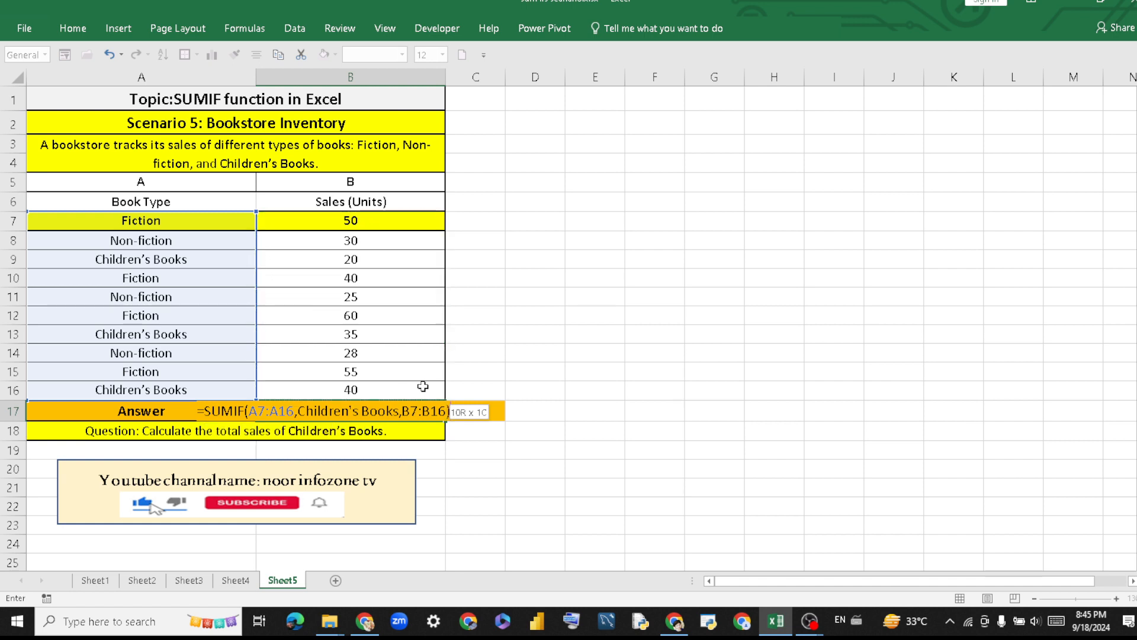
key("Return")
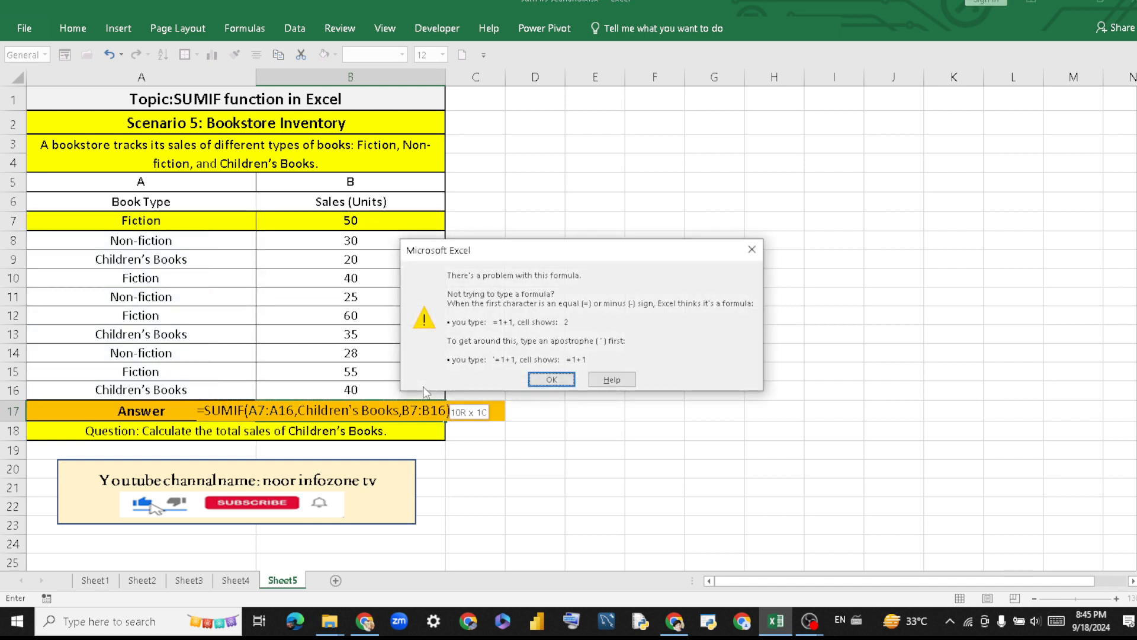
left_click(565, 376)
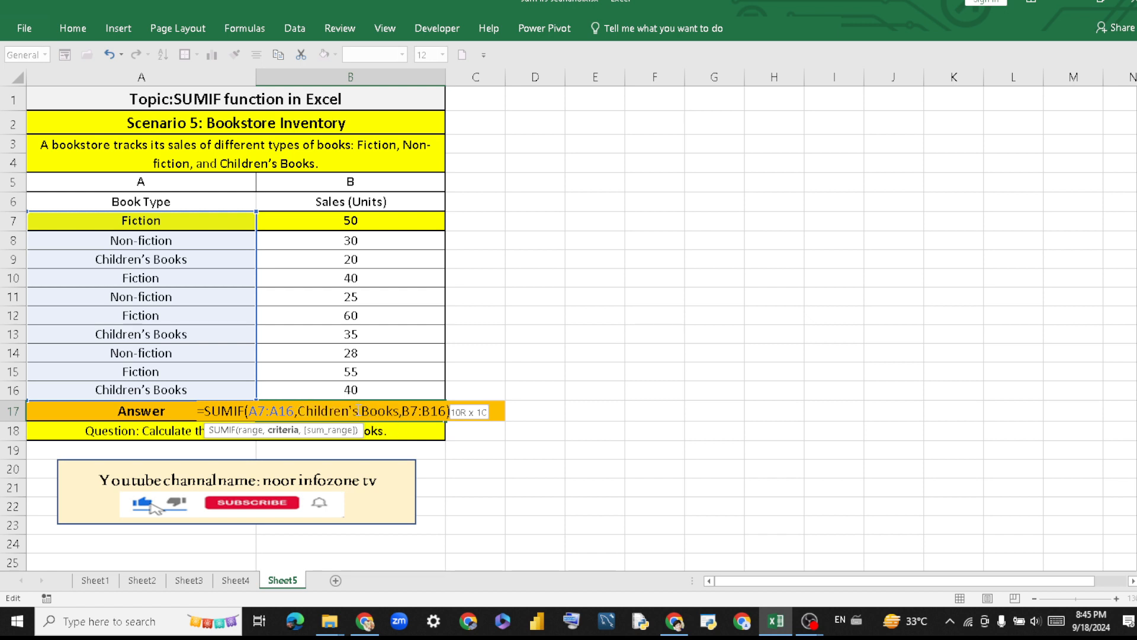
Shorten the criterion to Children Books and enter the formula =SUMIF(A7:A16,Children Books,B7:B16) in B17.
key("BackSpace")
key("BackSpace")
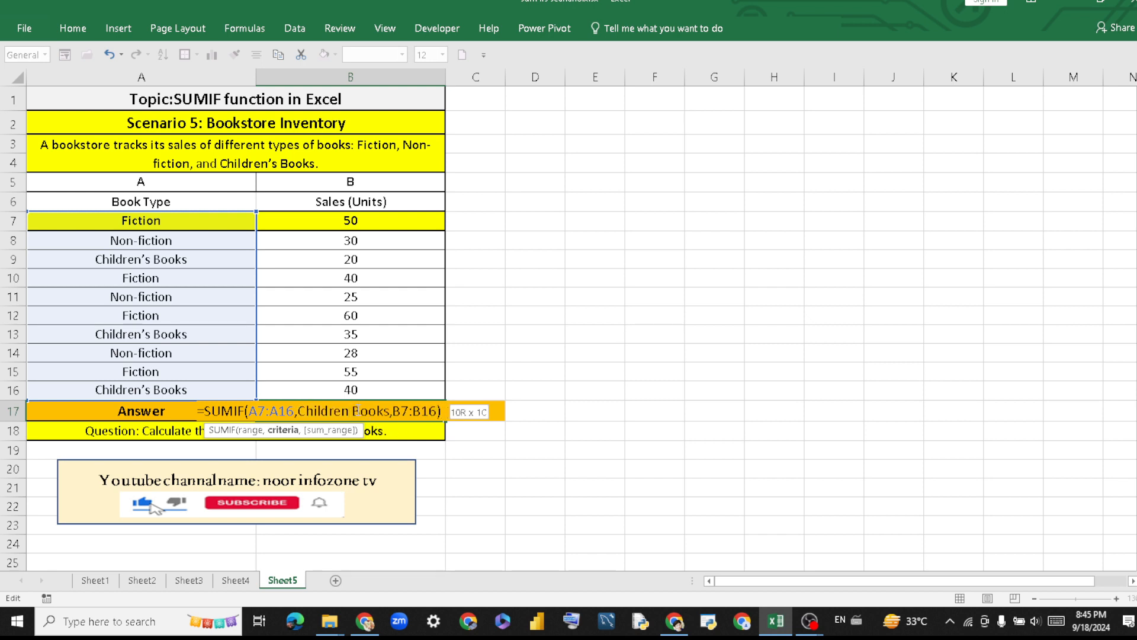
key("Return")
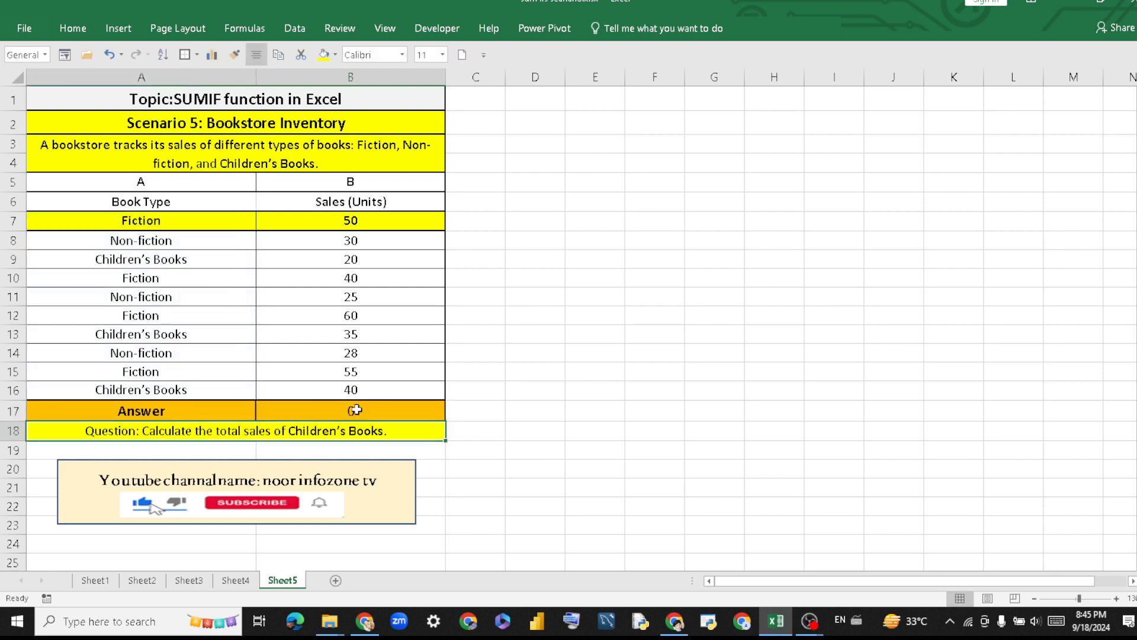
Copy the text Children’s Books from the scenario description in rows 3–4.
left_click(380, 409)
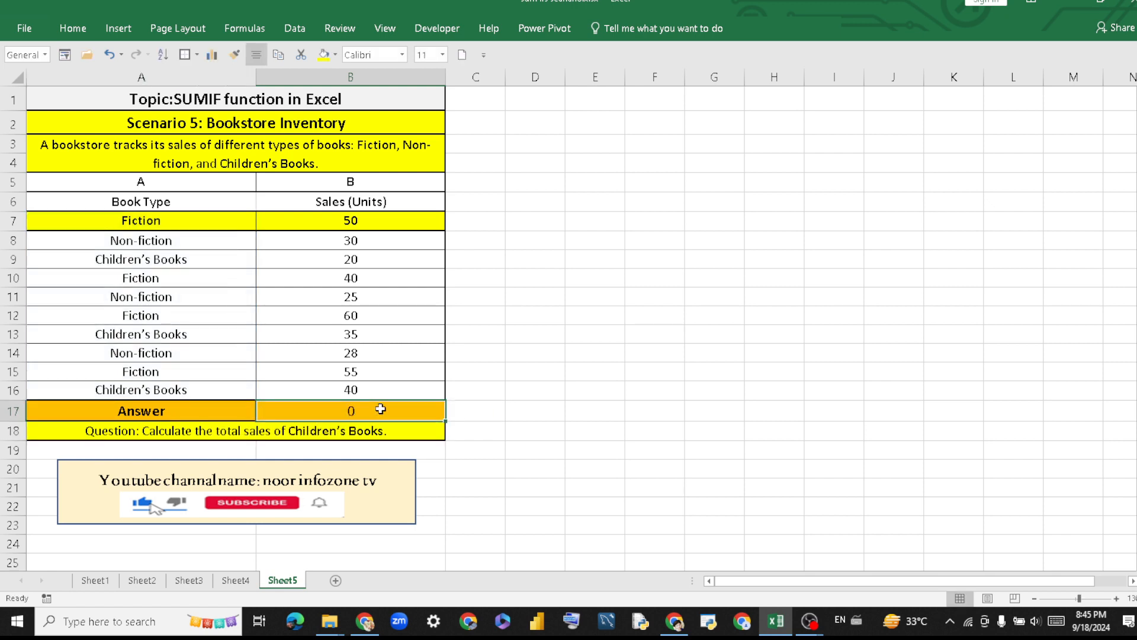
double_click(381, 409)
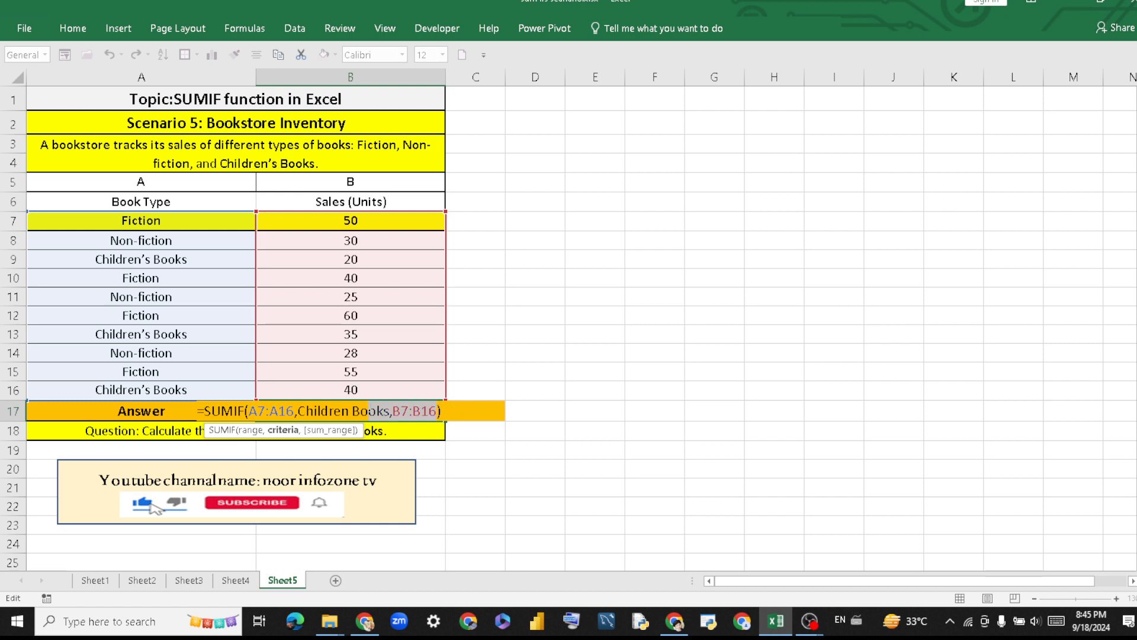
left_click(285, 159)
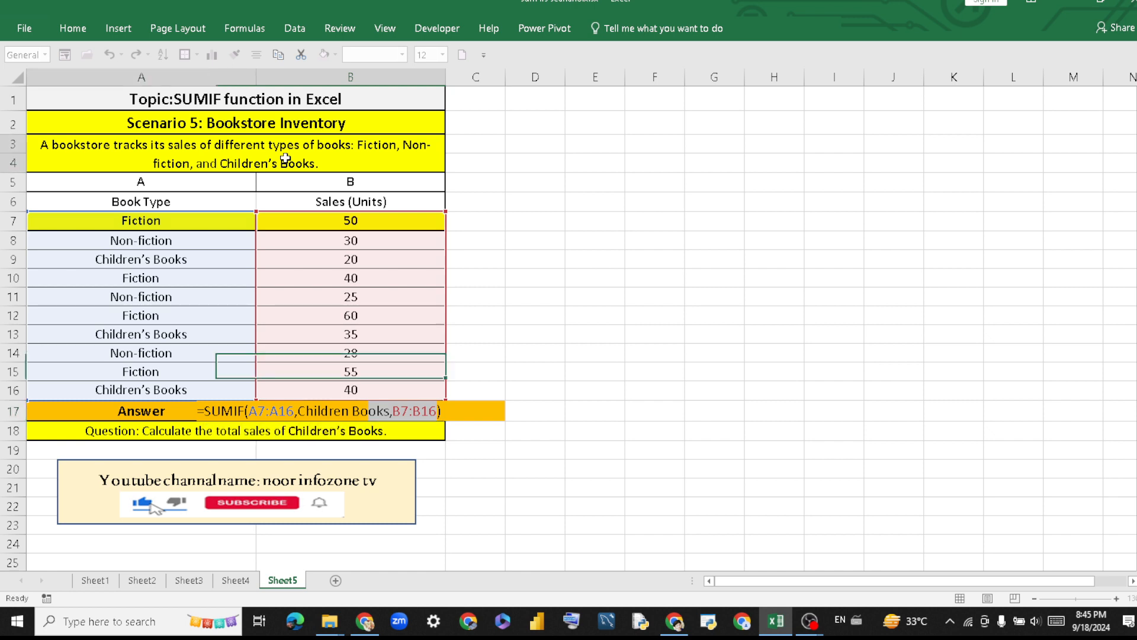
double_click(301, 163)
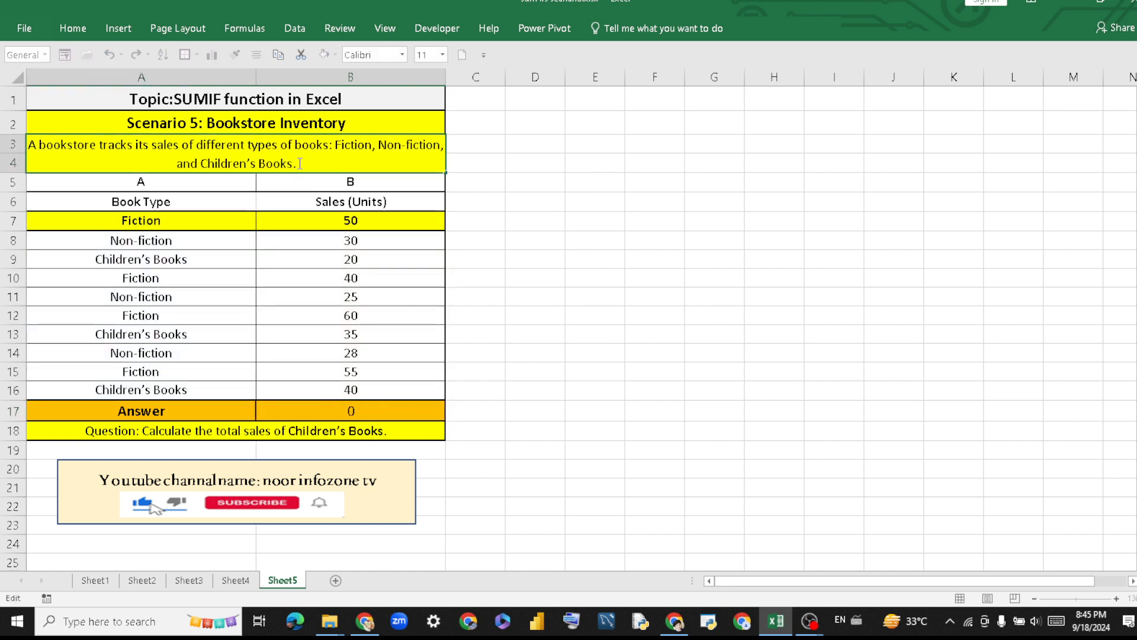
left_click_drag(294, 164, 200, 164)
key("ctrl+c")
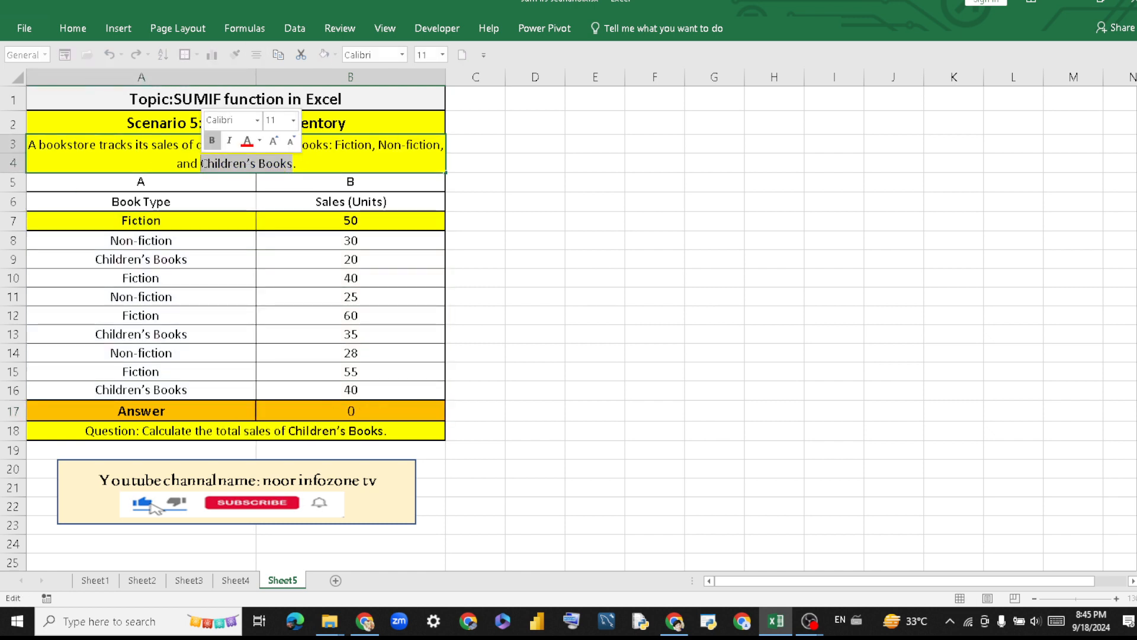
Replace the criterion in B17's SUMIF formula with the copied text Children’s Books, enter it, and recheck the formula.
left_click(364, 411)
double_click(363, 411)
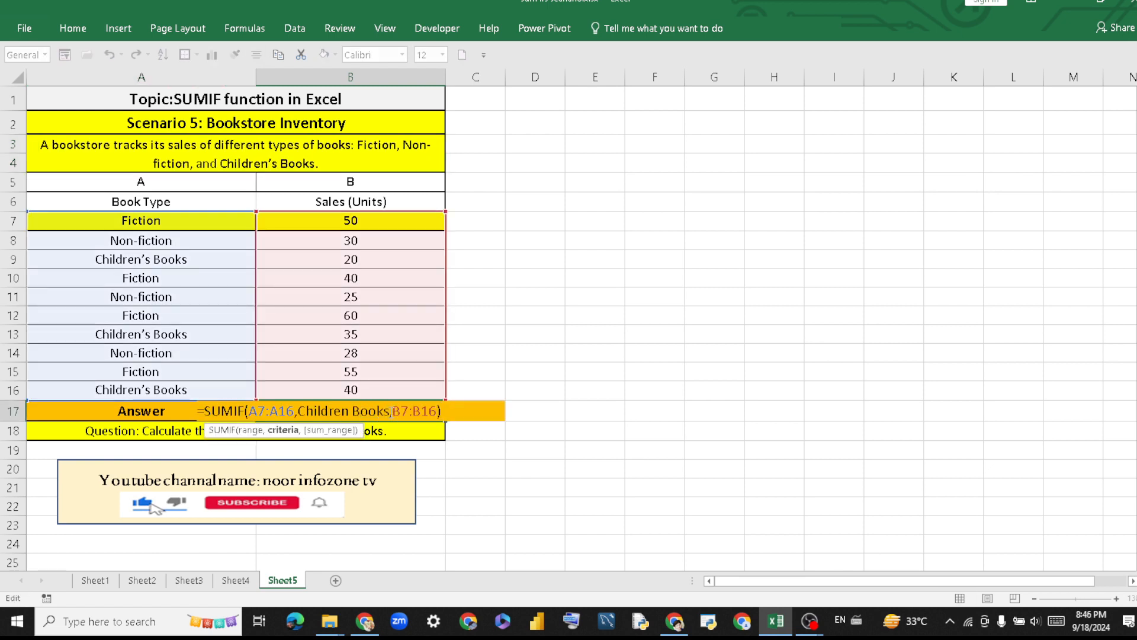
left_click_drag(390, 411, 298, 411)
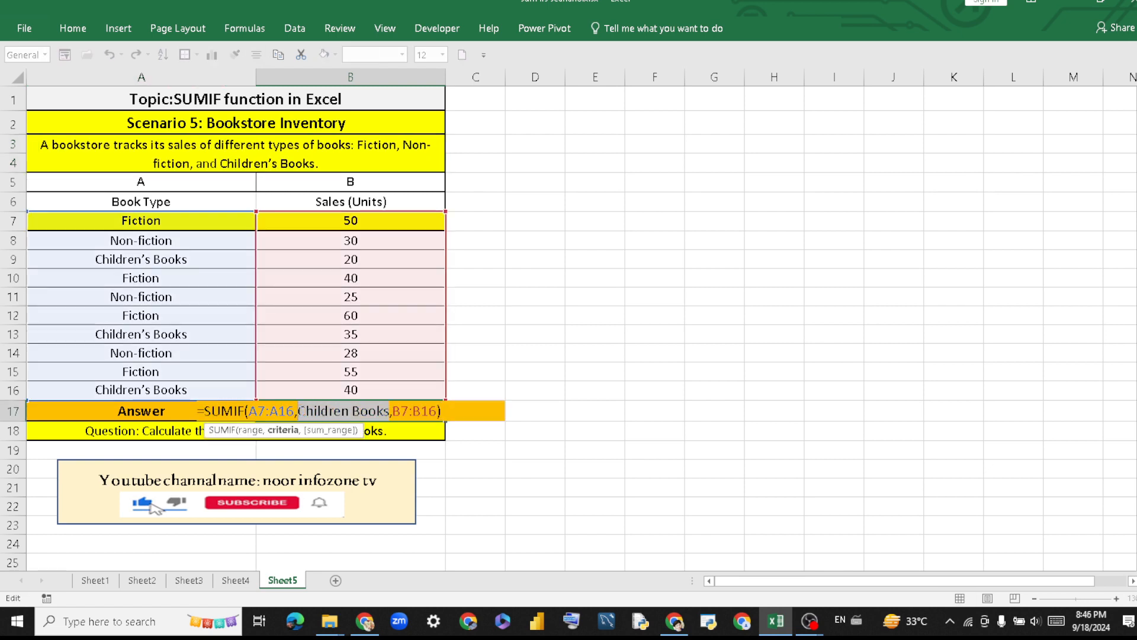
key("ctrl+v")
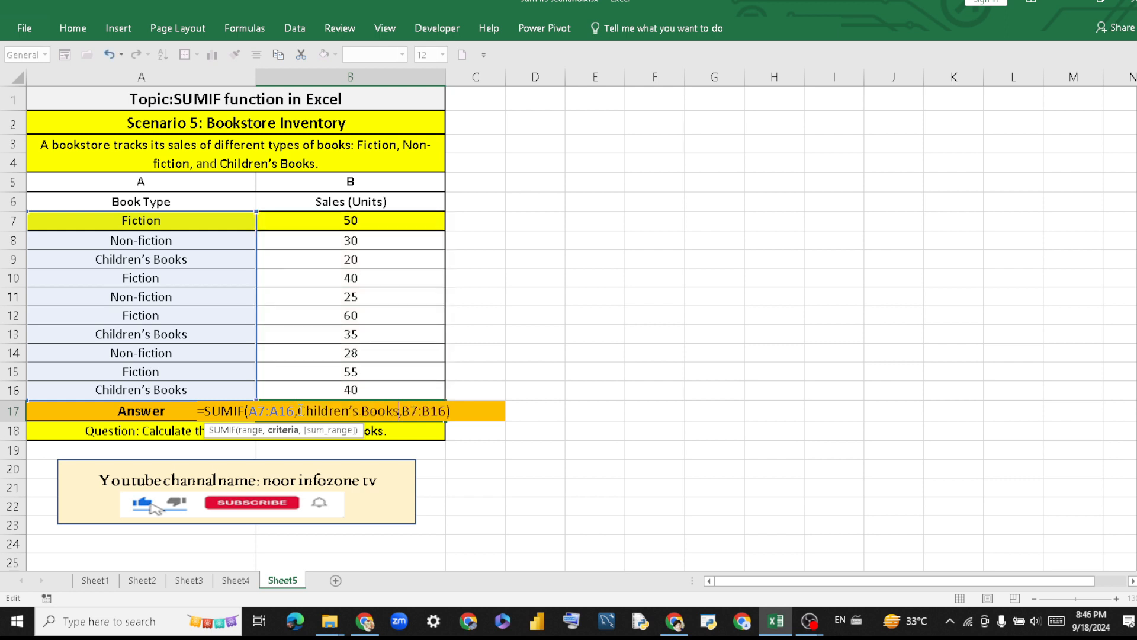
key("Return")
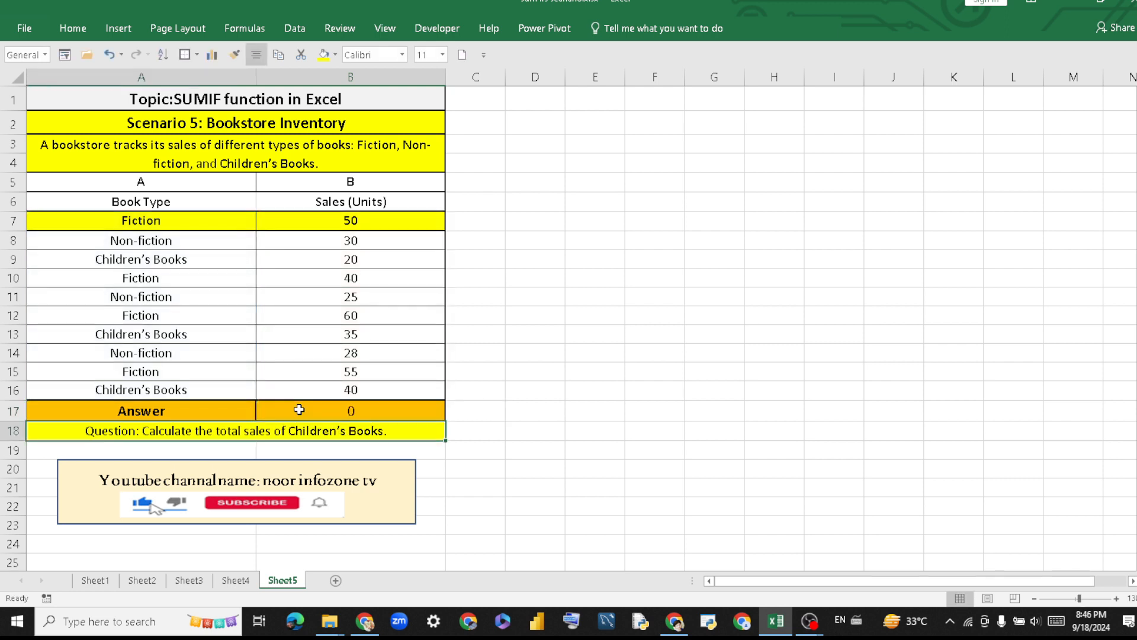
left_click(403, 410)
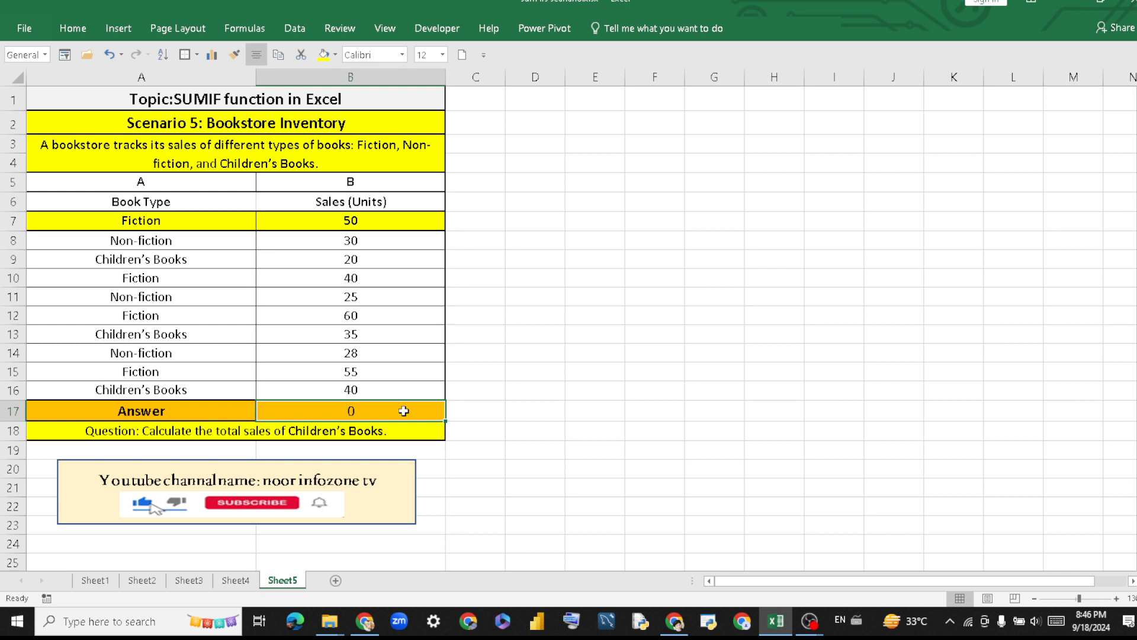
double_click(403, 411)
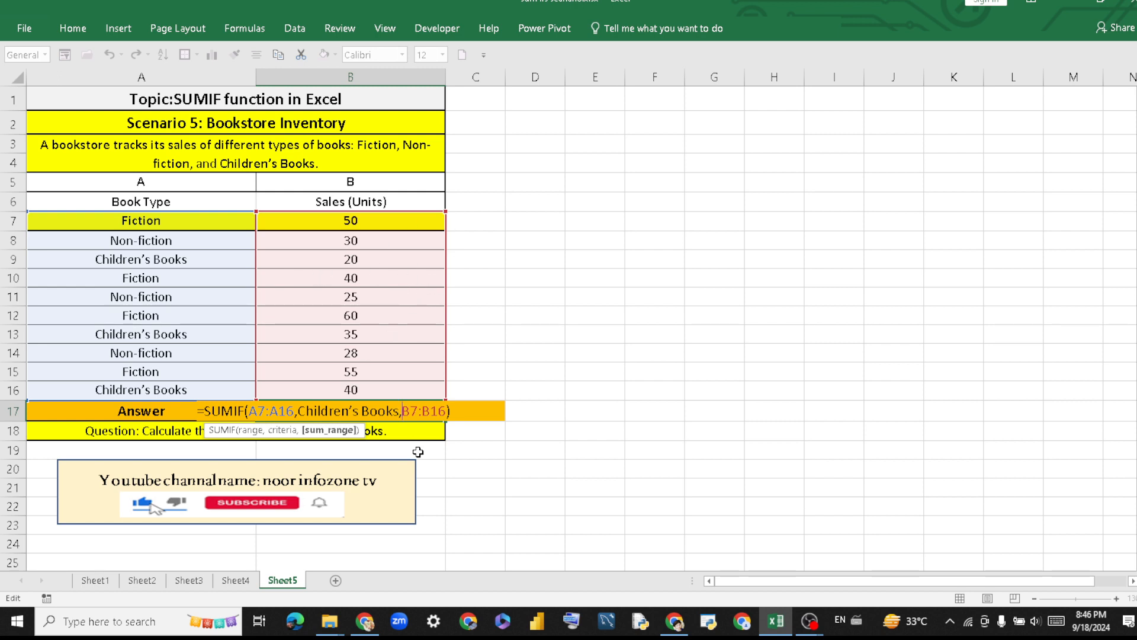
key("Return")
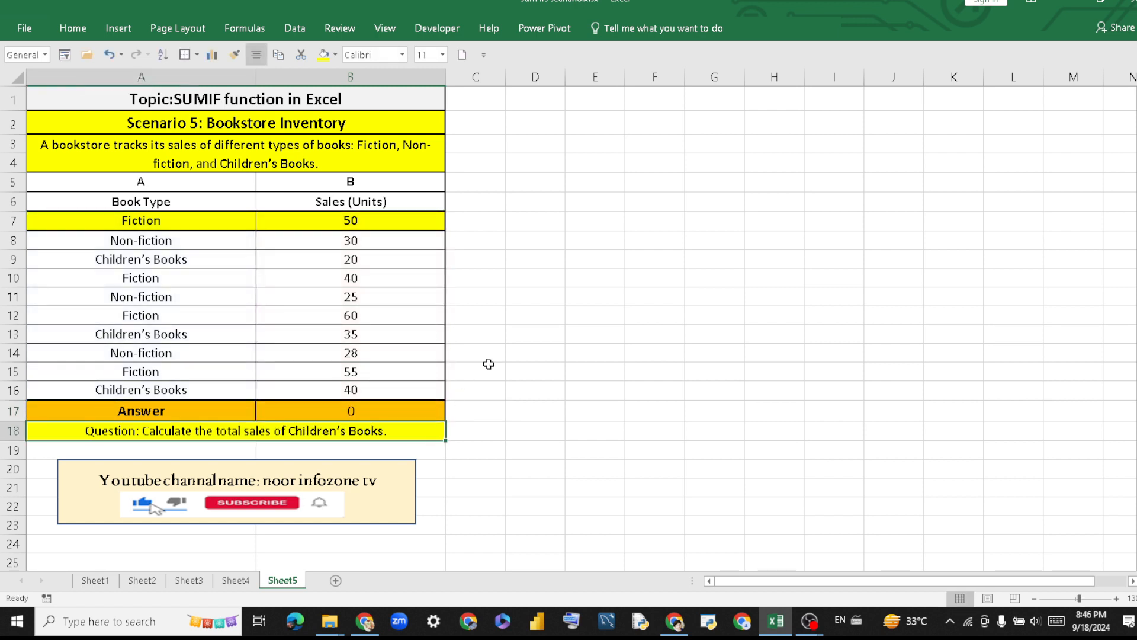
Add the Children’s Books sales manually in cell C10 with the formula =B9+B13+B16.
left_click(478, 282)
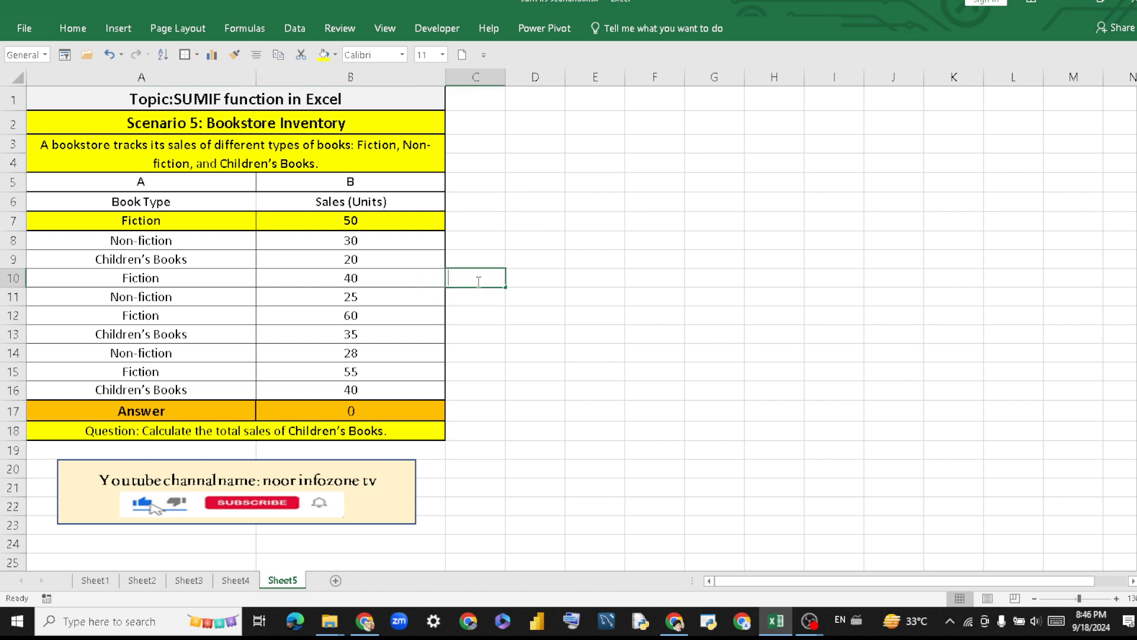
type("=")
left_click(410, 259)
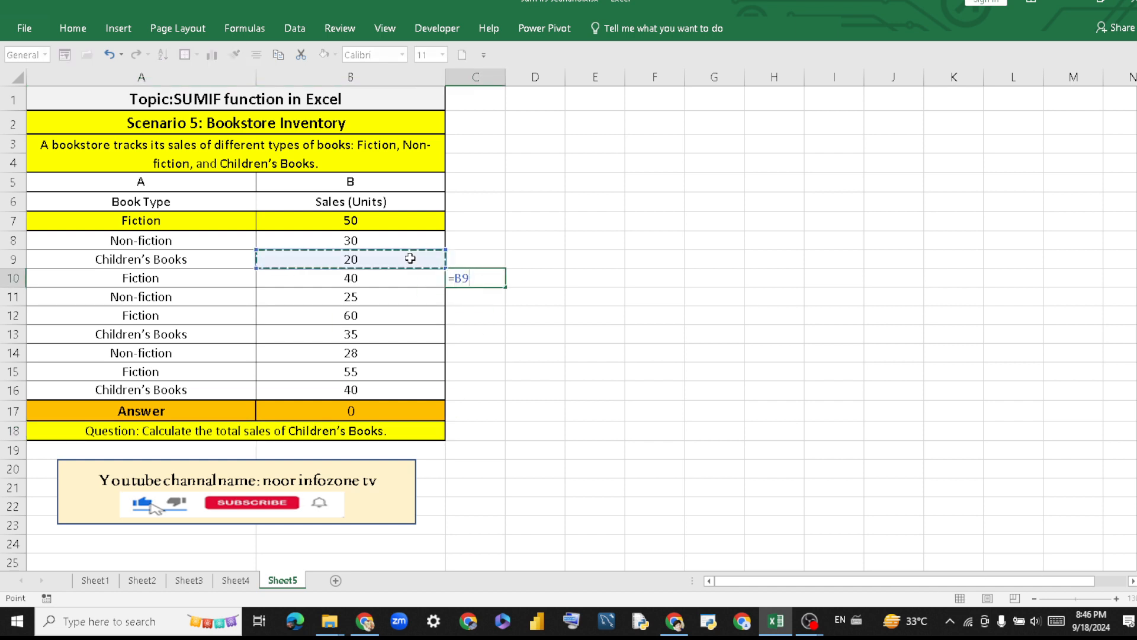
type("+")
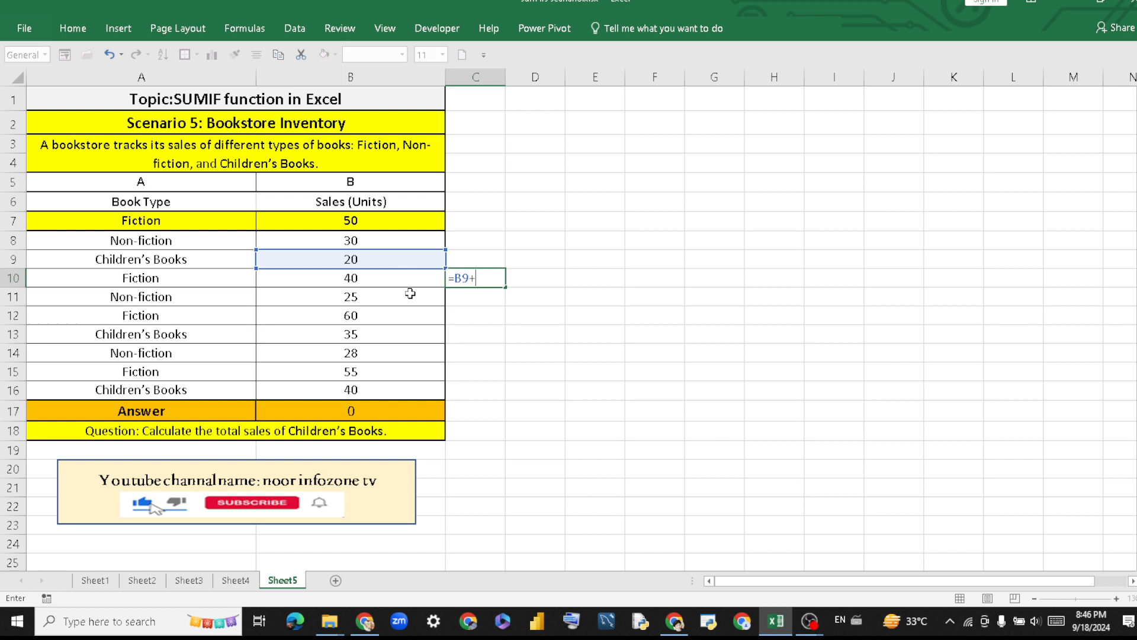
left_click(406, 331)
type("+")
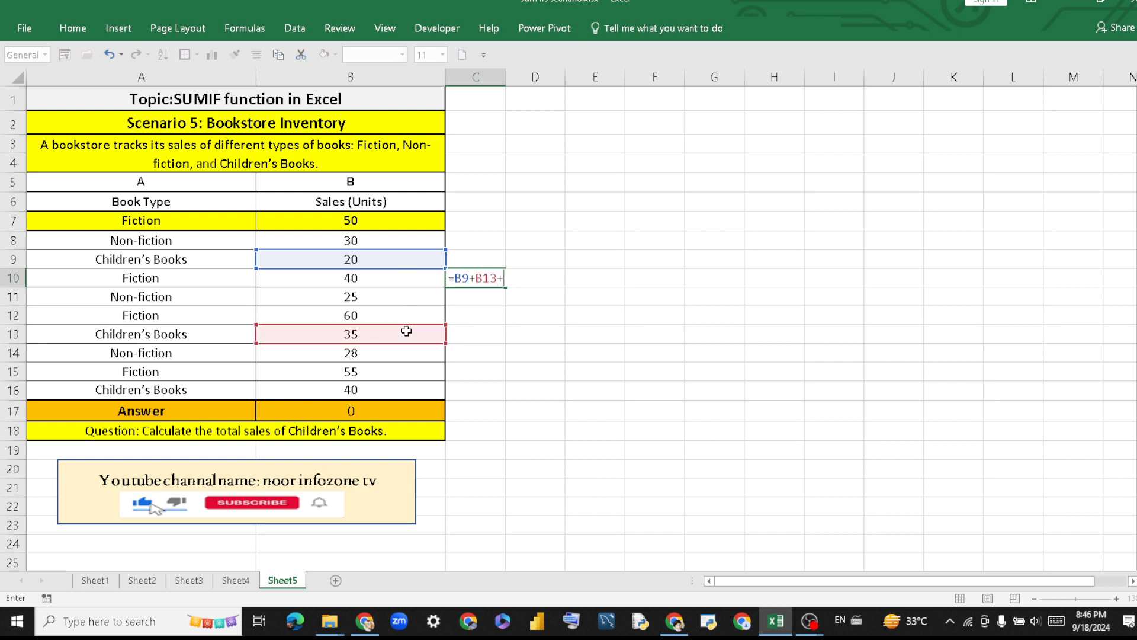
left_click(403, 390)
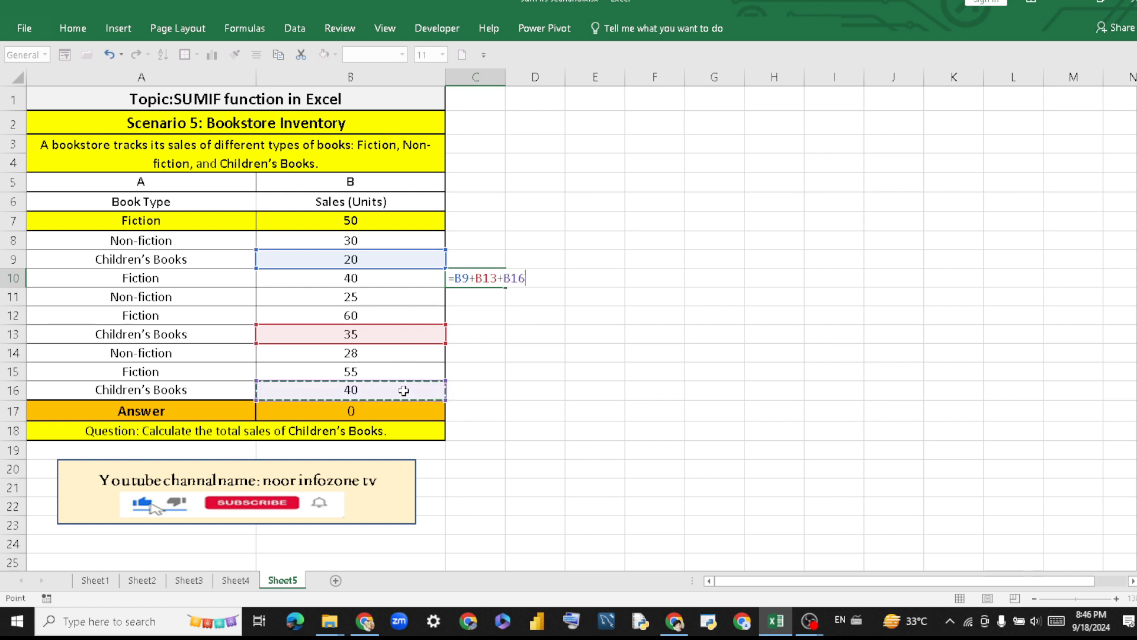
key("Return")
Delete the entire SUMIF formula from answer cell B17.
left_click(398, 394)
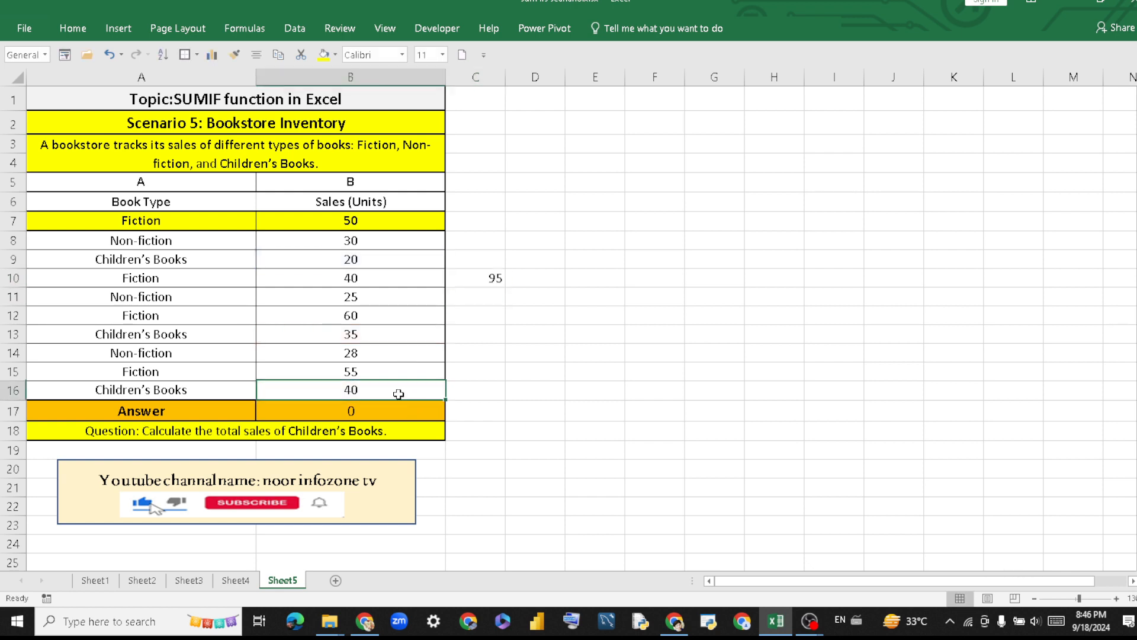
left_click(393, 407)
double_click(393, 408)
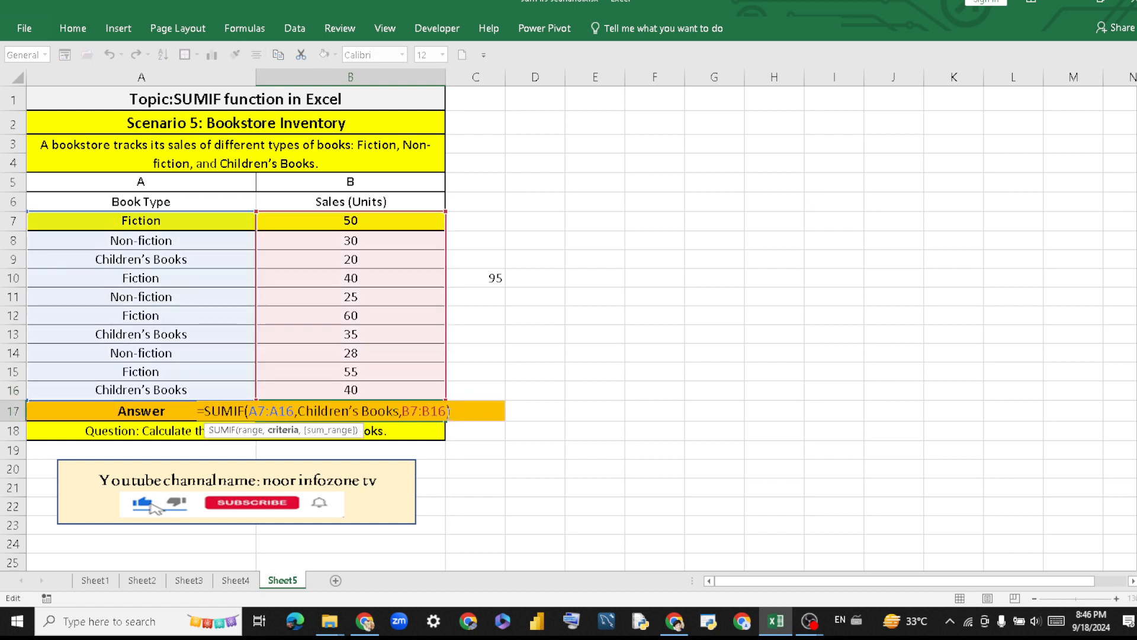
left_click_drag(472, 412, 199, 409)
key("BackSpace")
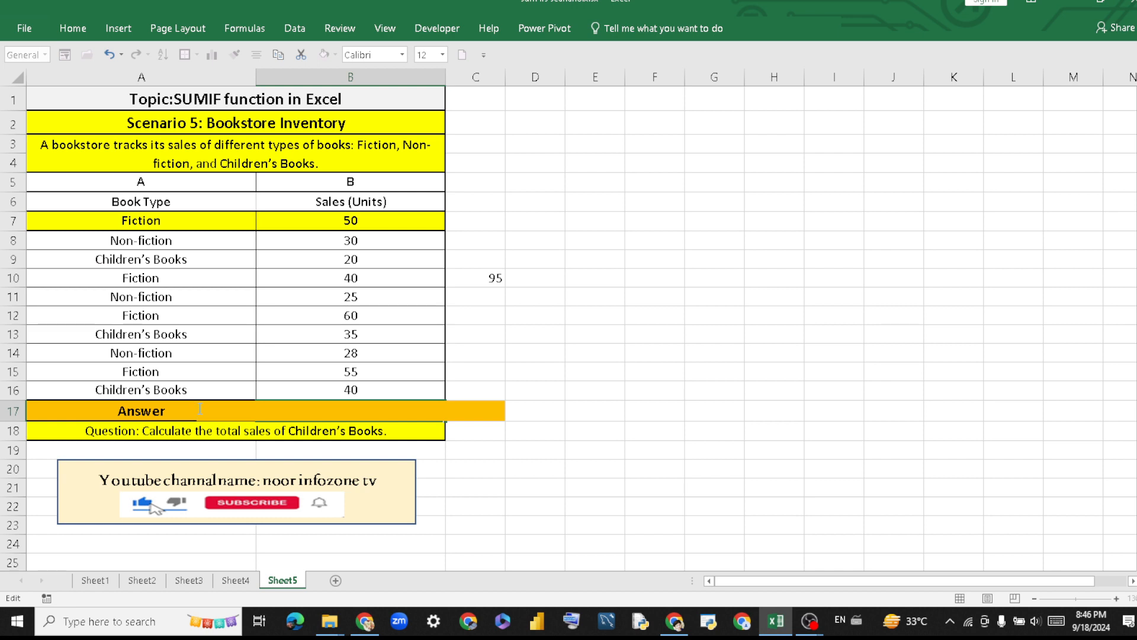
type("=sum")
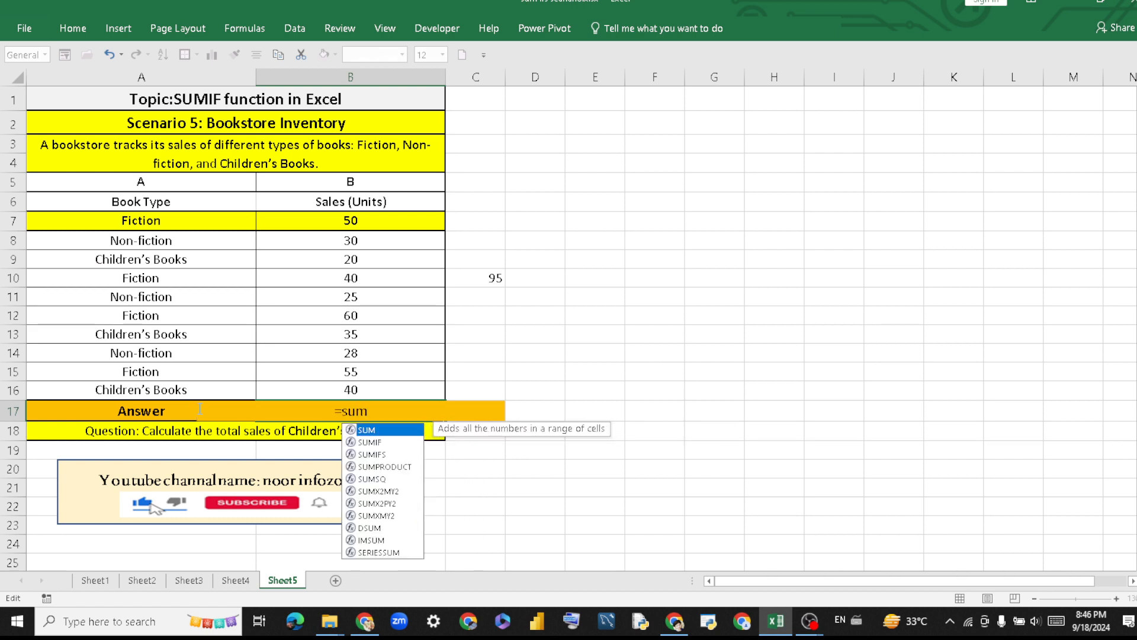
type("if")
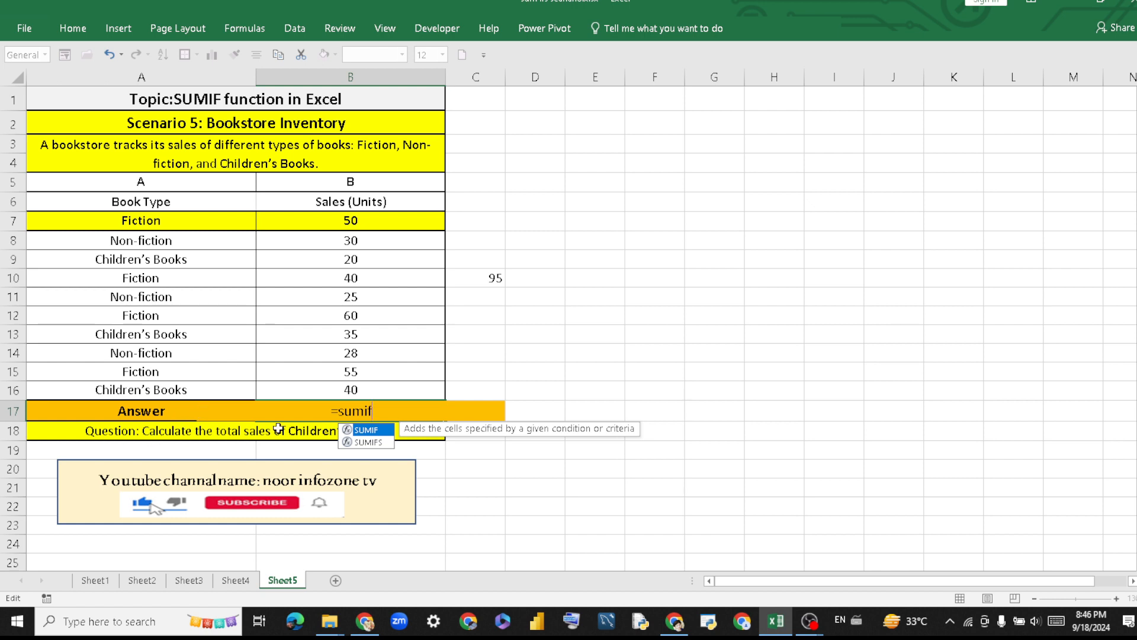
double_click(377, 435)
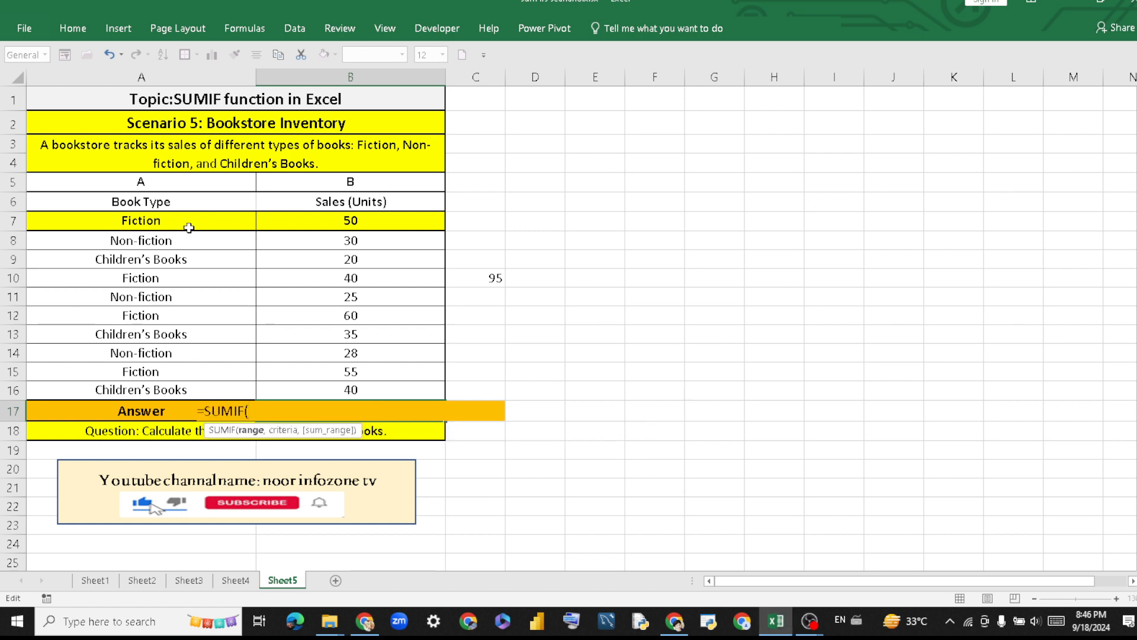
key("BackSpace")
key("BackSpace")
key("BackSpace")
key("BackSpace")
key("BackSpace")
key("BackSpace")
key("BackSpace")
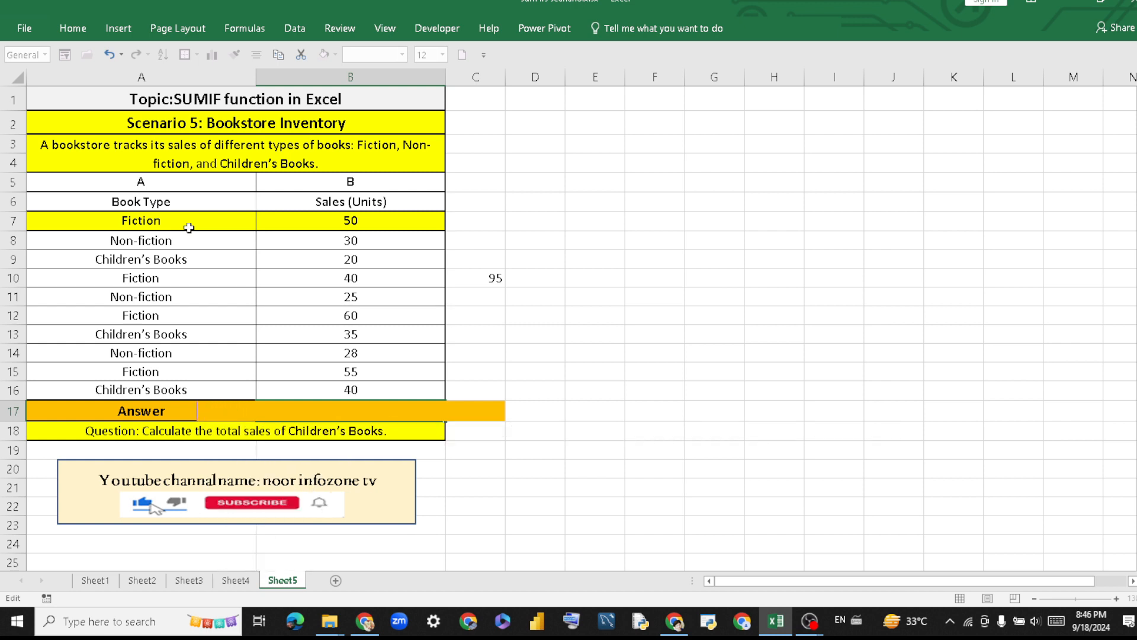
left_click(628, 265)
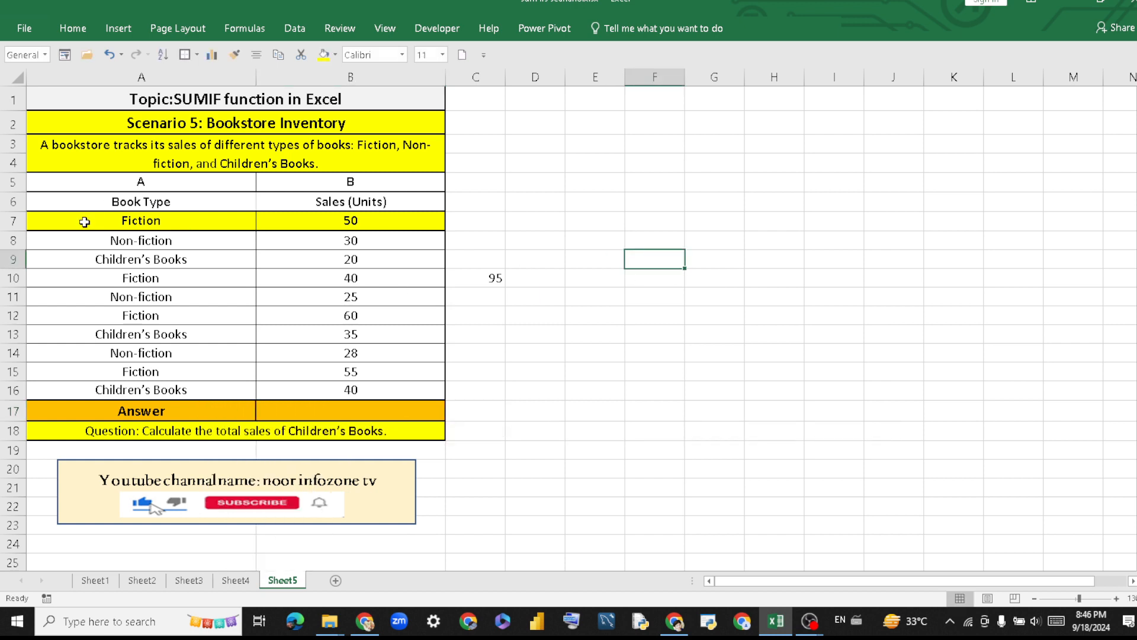
Remove the fill colour from the first data row A7:B7 and apply all borders to it.
left_click_drag(84, 223, 352, 223)
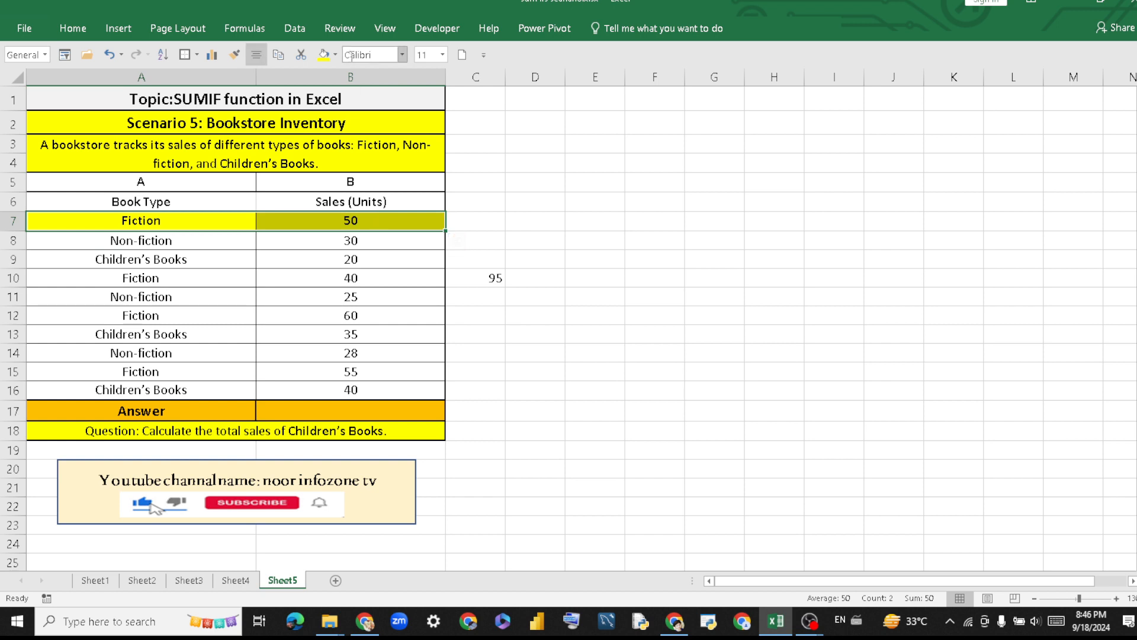
left_click(335, 54)
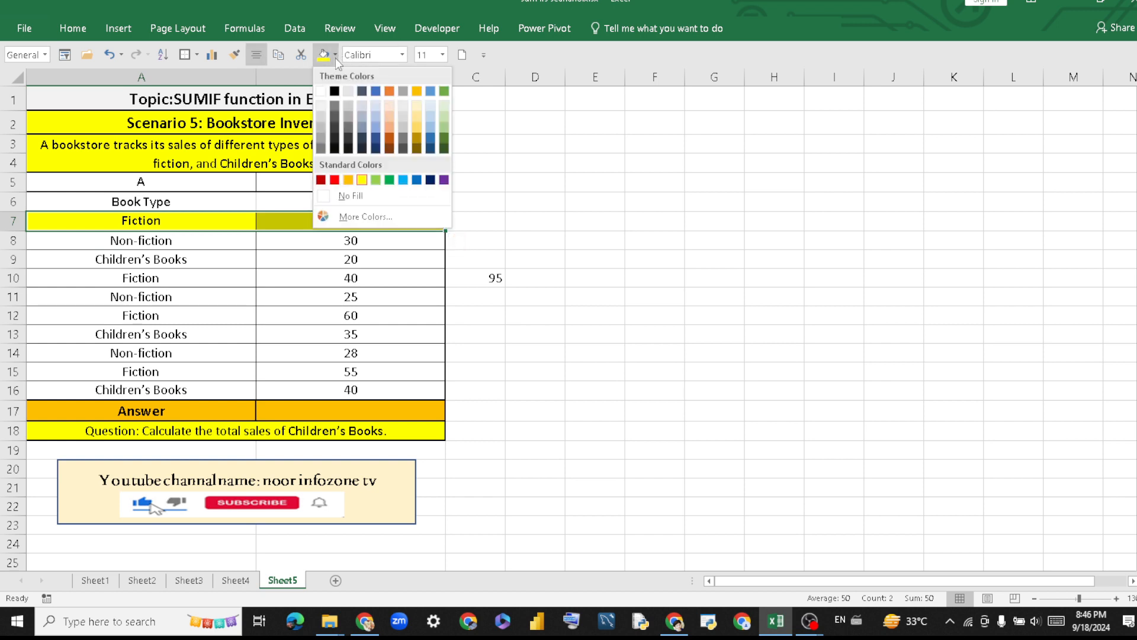
left_click(344, 196)
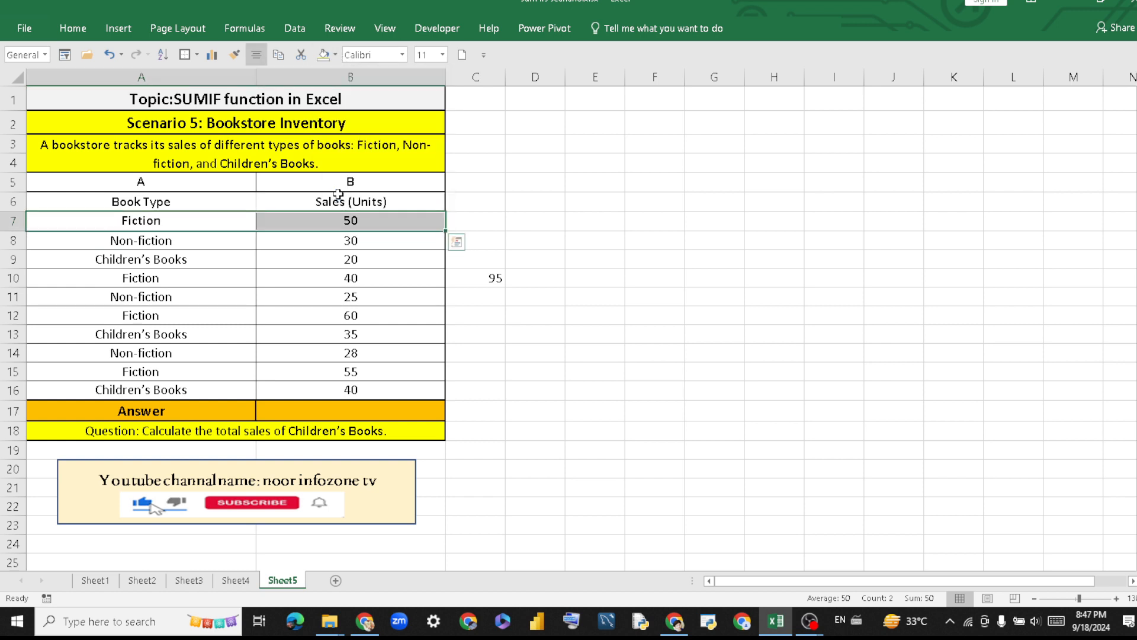
left_click(196, 54)
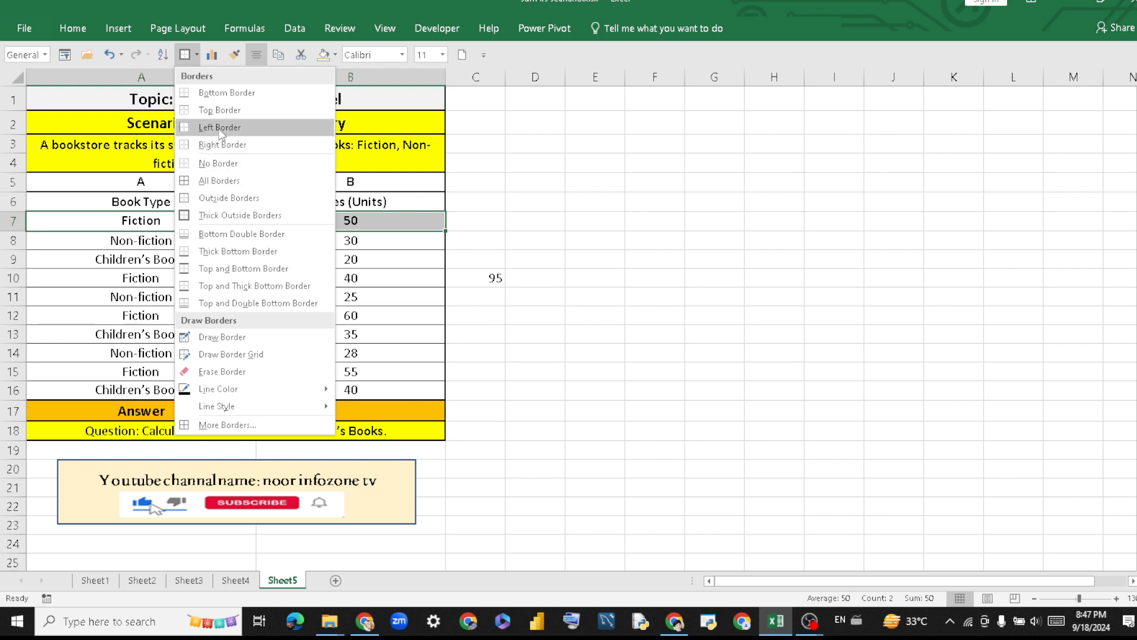
left_click(220, 180)
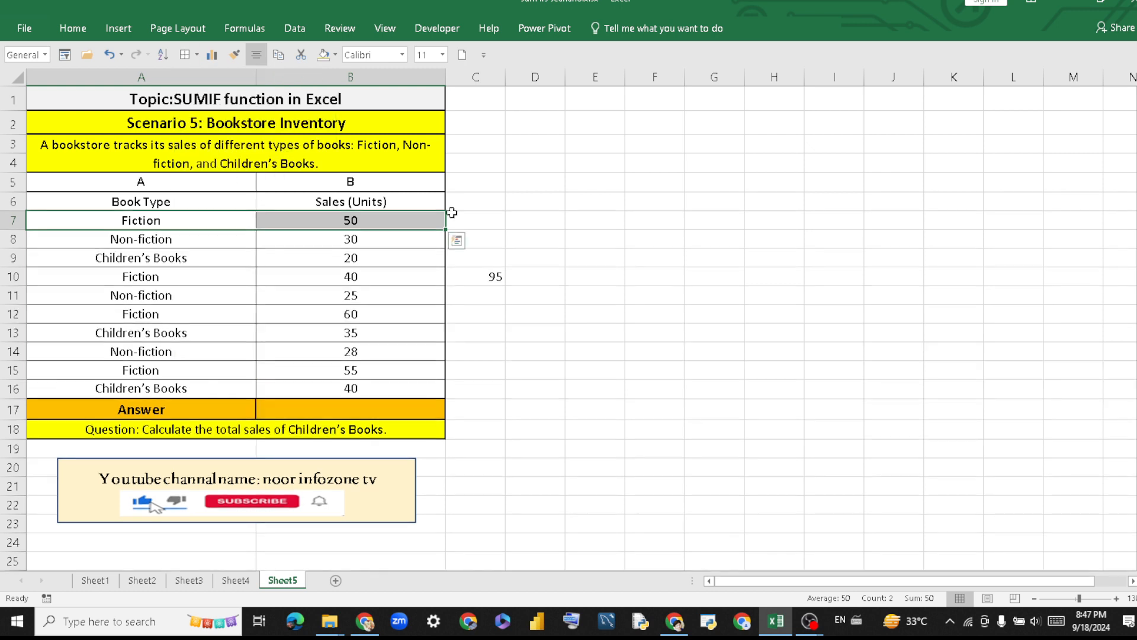
left_click(491, 237)
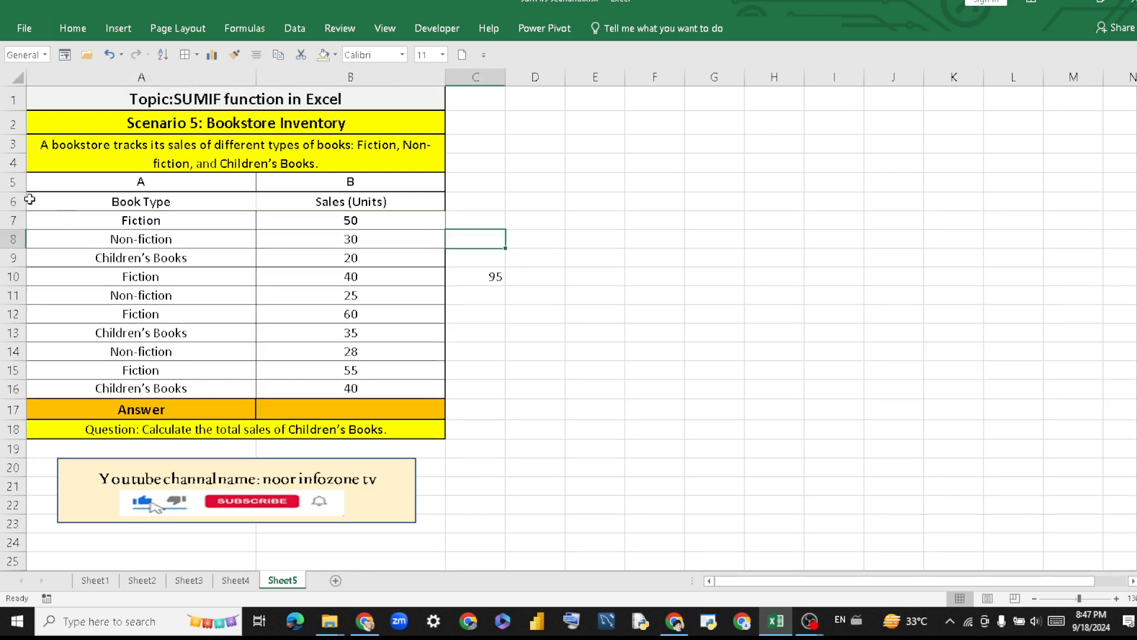
Fill the header row A6:B6, Book Type and Sales (Units), with yellow.
left_click_drag(29, 200, 378, 197)
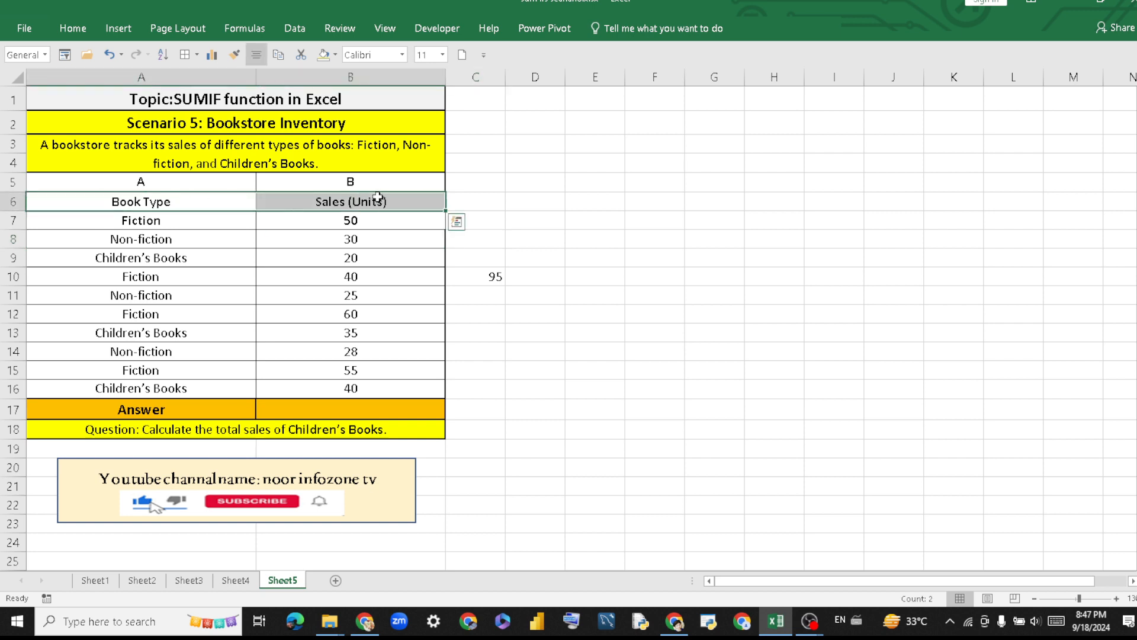
left_click(336, 55)
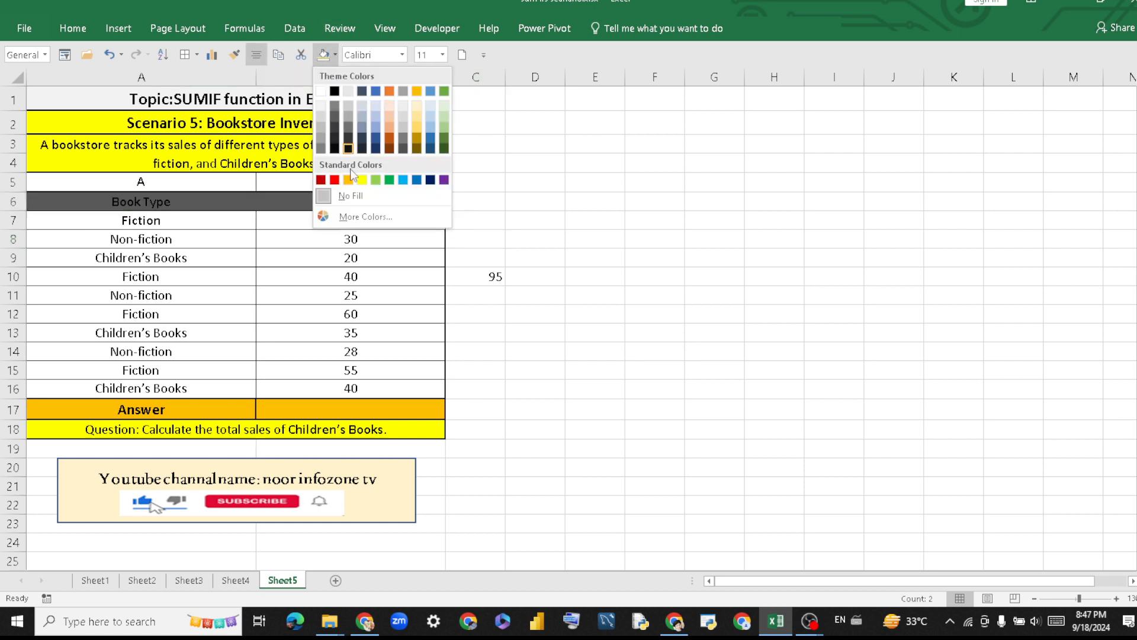
left_click(362, 180)
left_click_drag(668, 148, 279, 231)
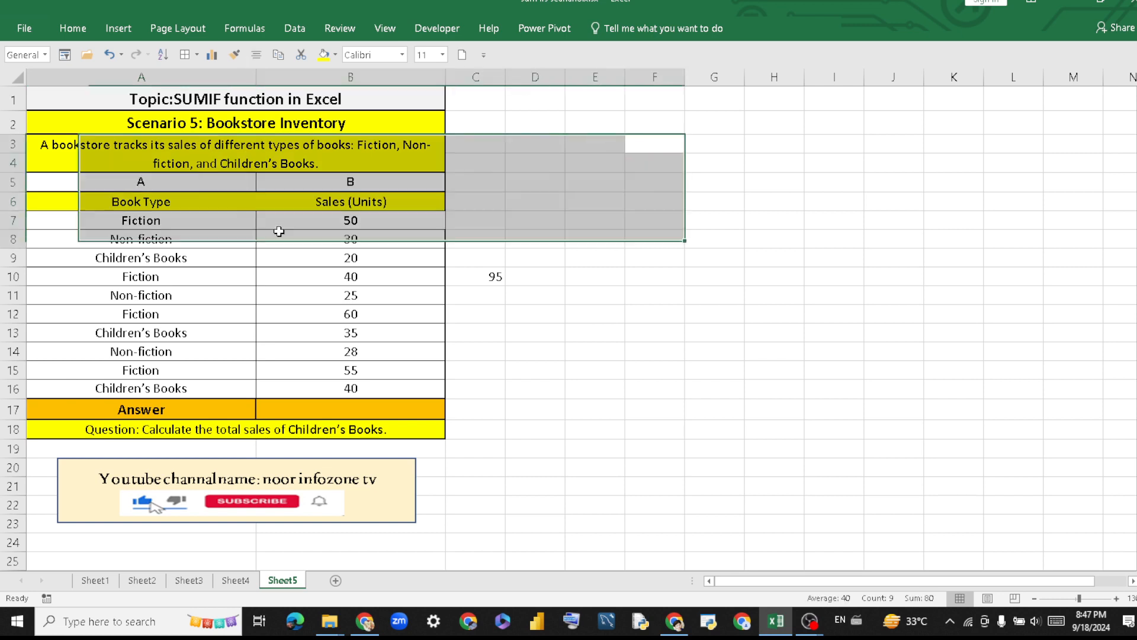
left_click(508, 334)
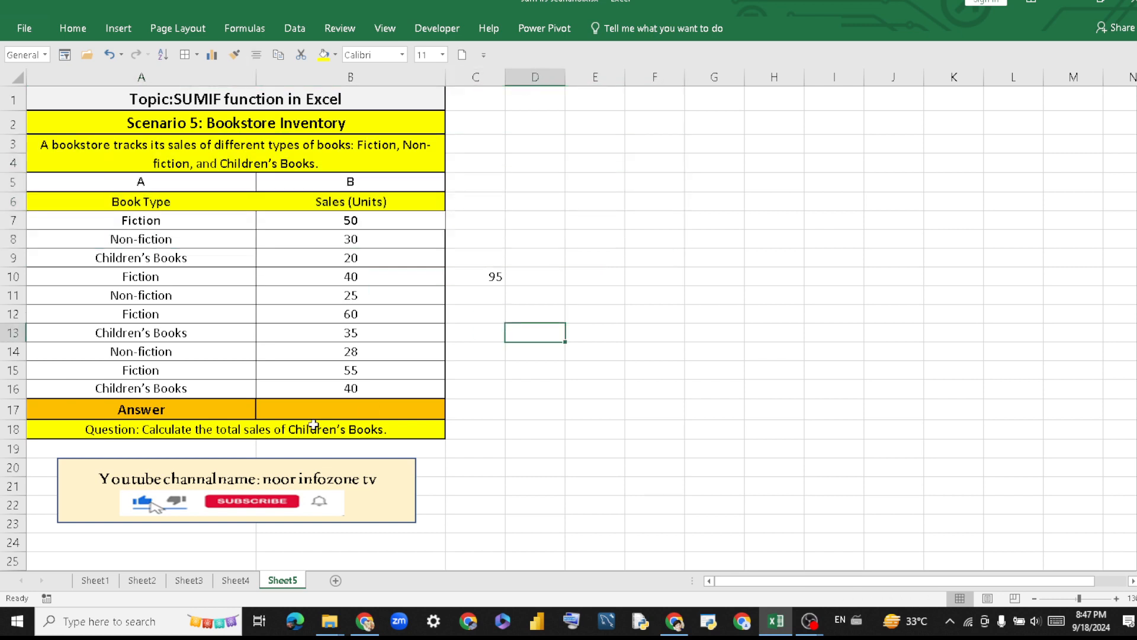
Total the Children’s Books sales in answer cell B17 with the formula =SUMIF(A7:A16,"Children’s Books",B7:B16).
left_click(312, 407)
type("=")
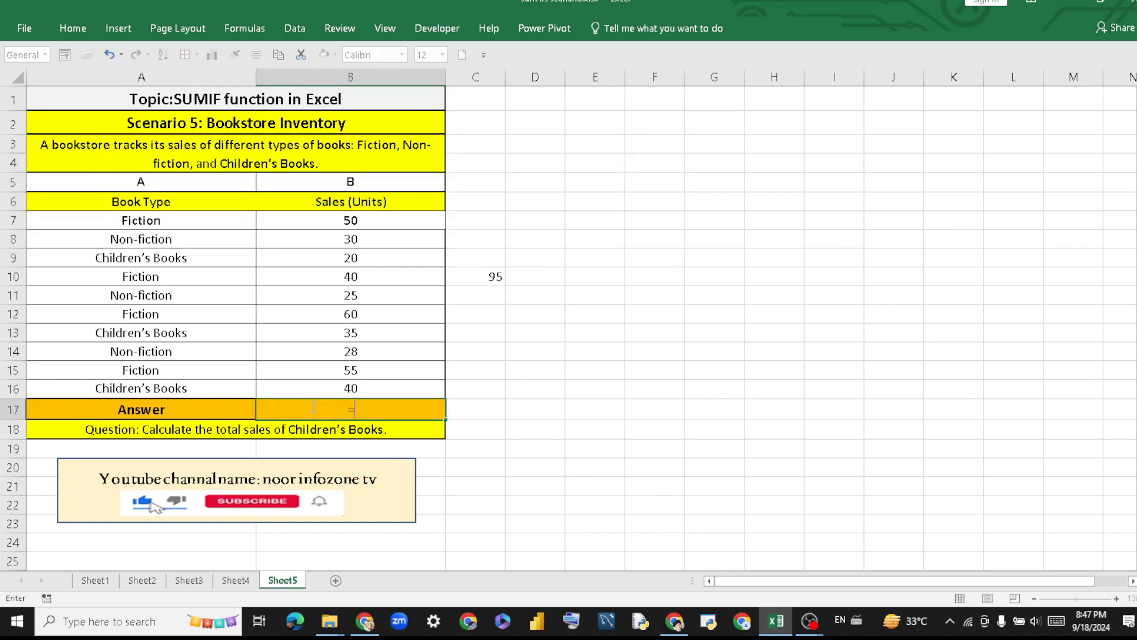
type("sum")
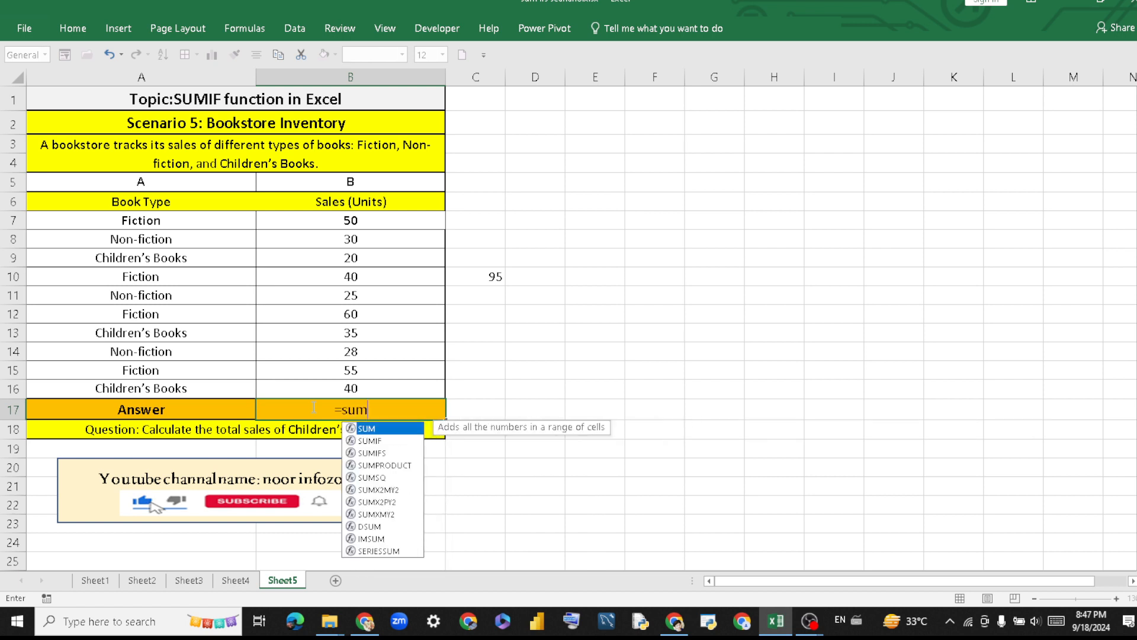
double_click(364, 442)
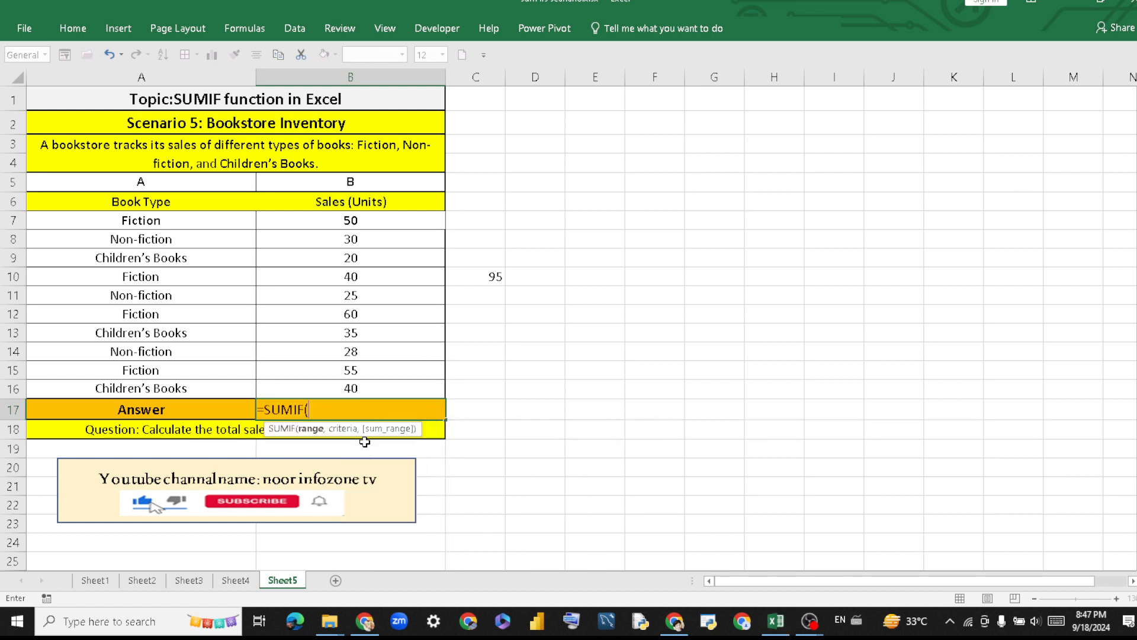
left_click_drag(169, 223, 186, 389)
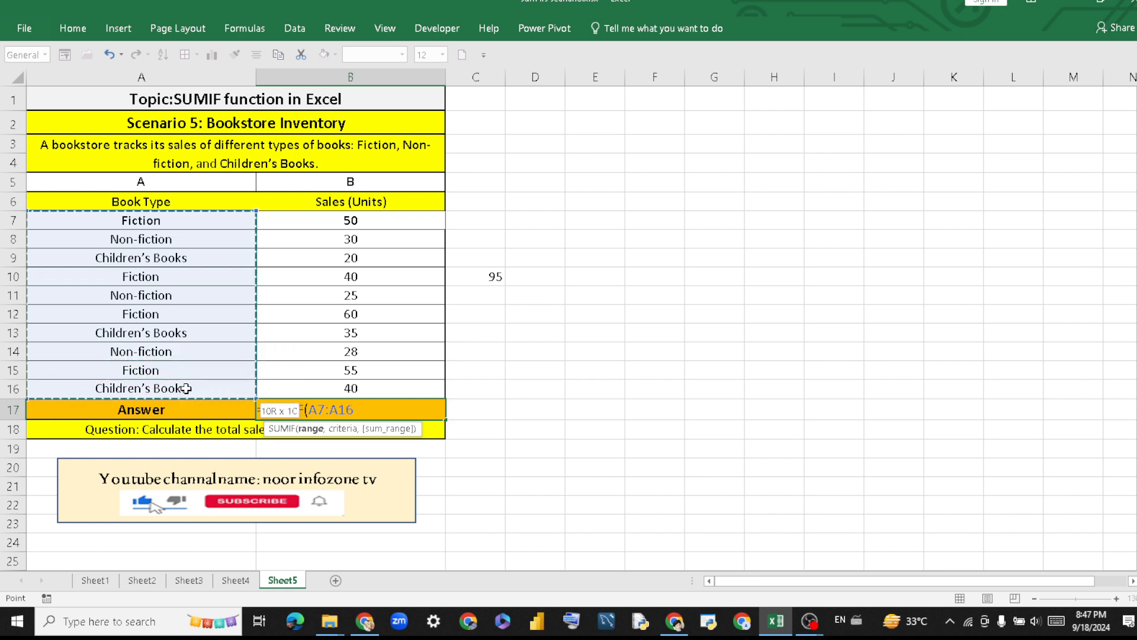
type(",\"")
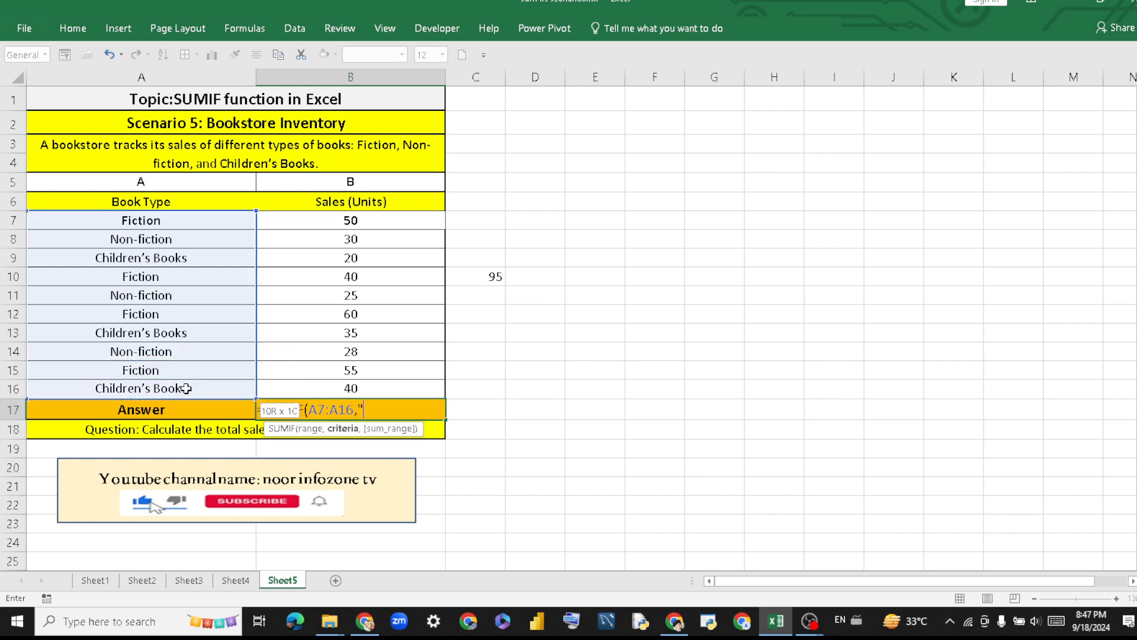
type("Children’s Books")
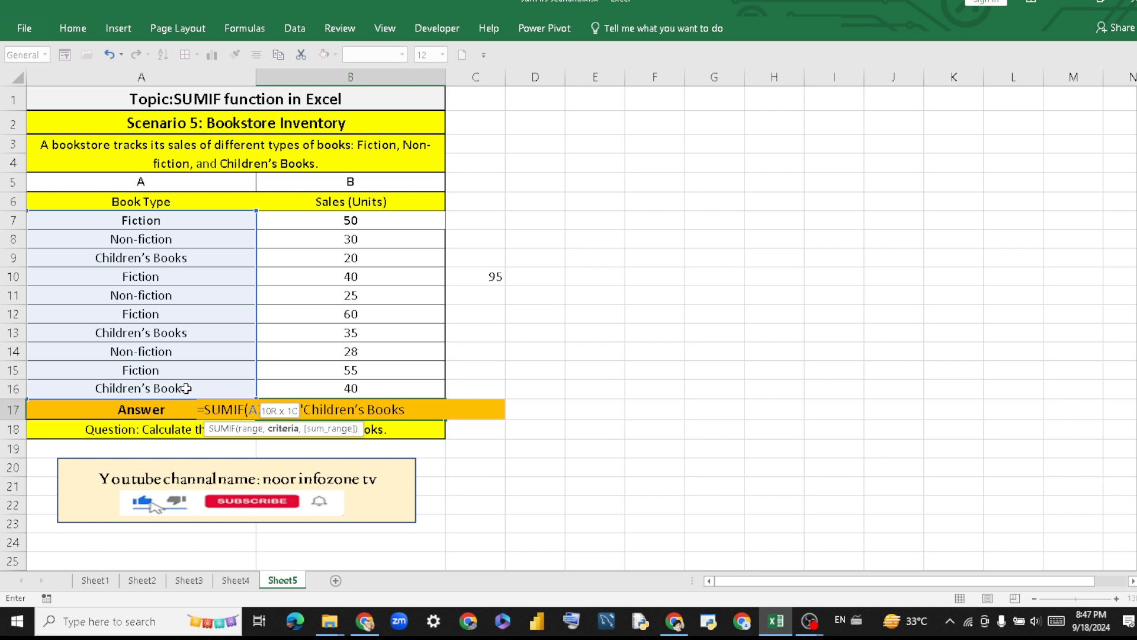
type("\",")
left_click_drag(318, 221, 353, 389)
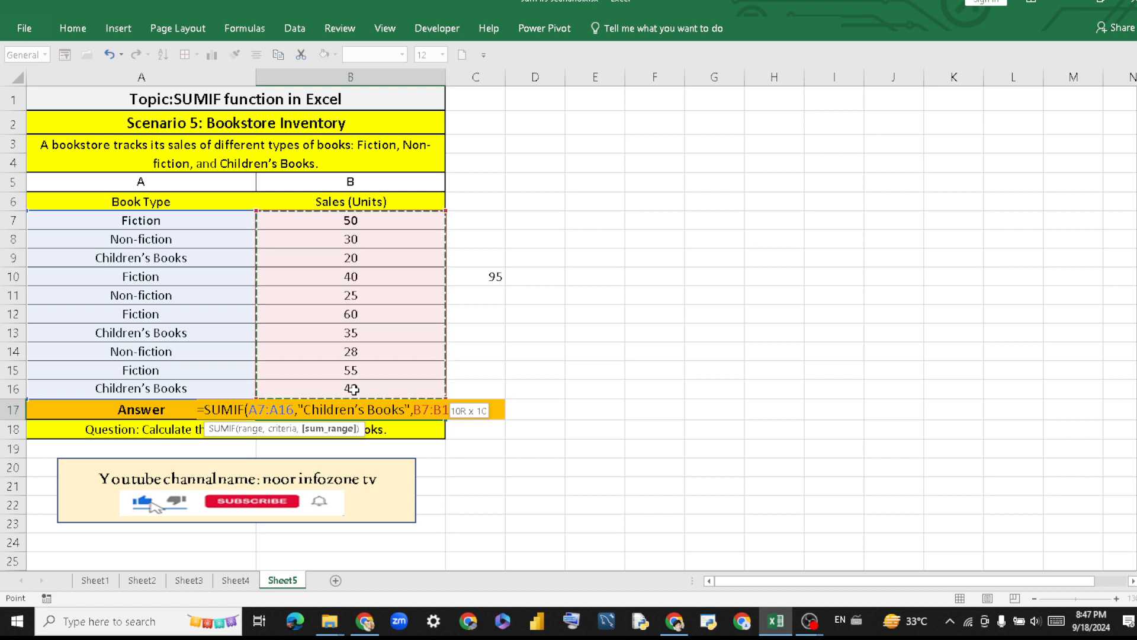
type(")")
key("Return")
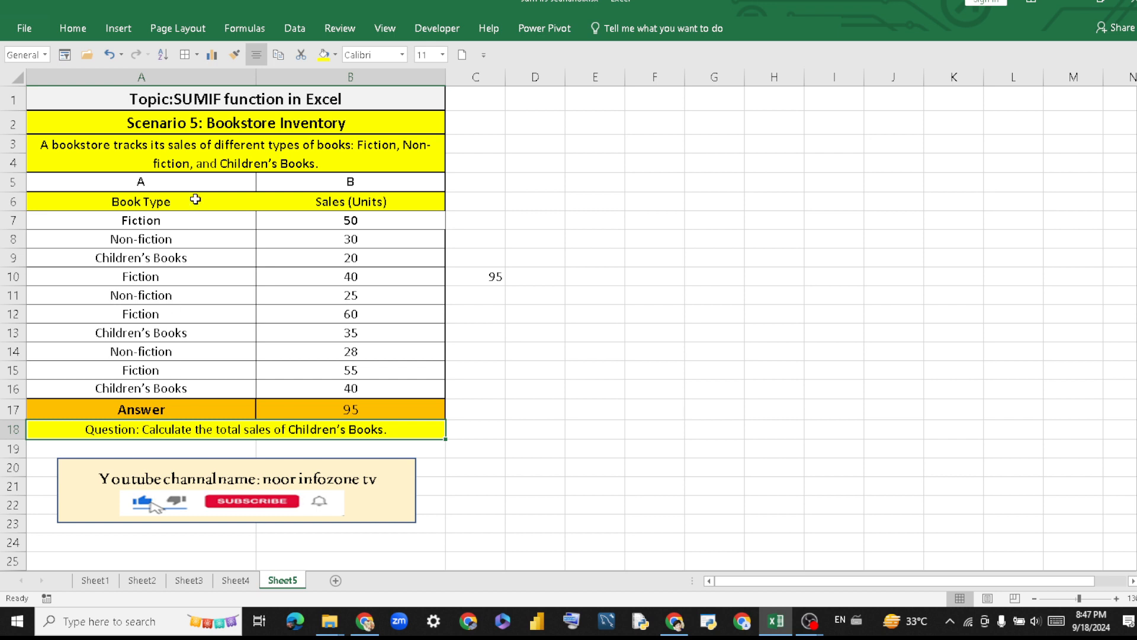
left_click(186, 221)
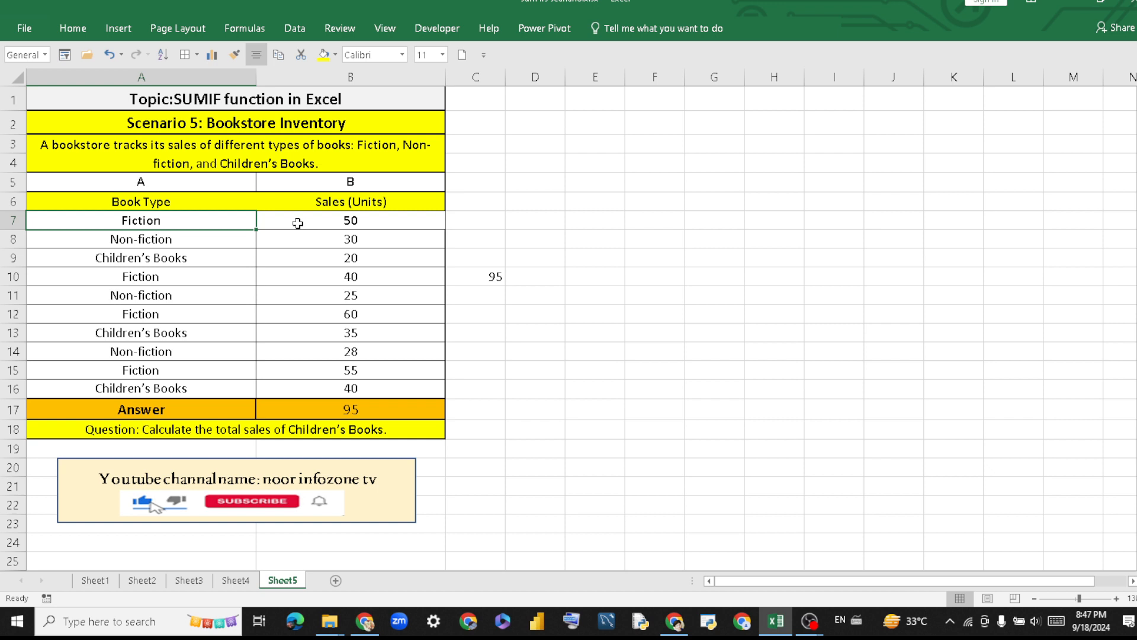
left_click(385, 404)
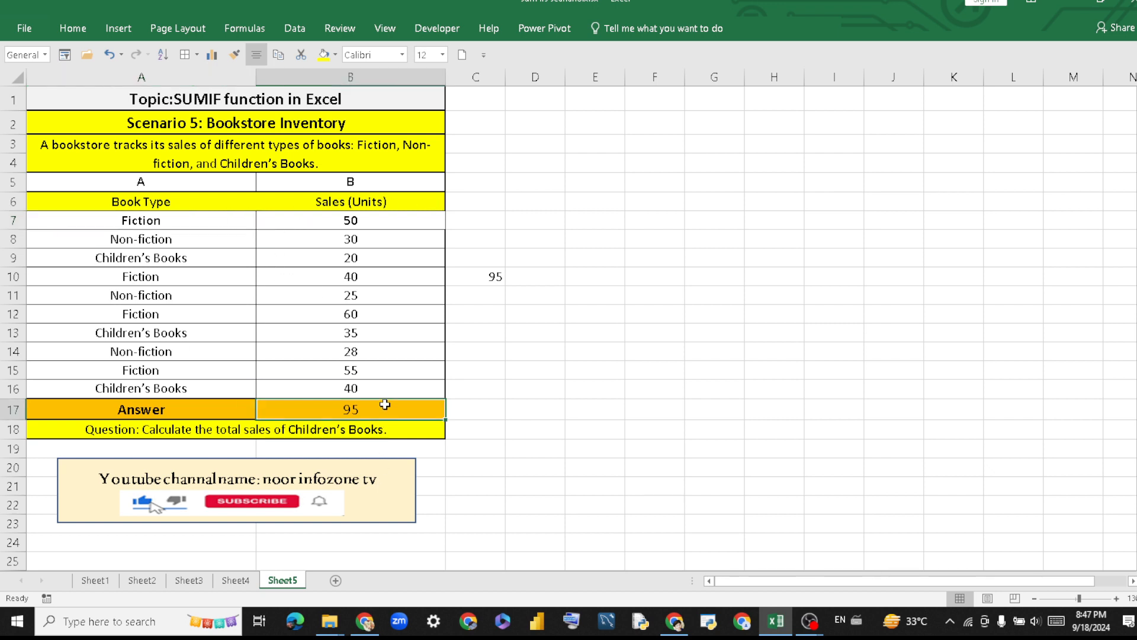